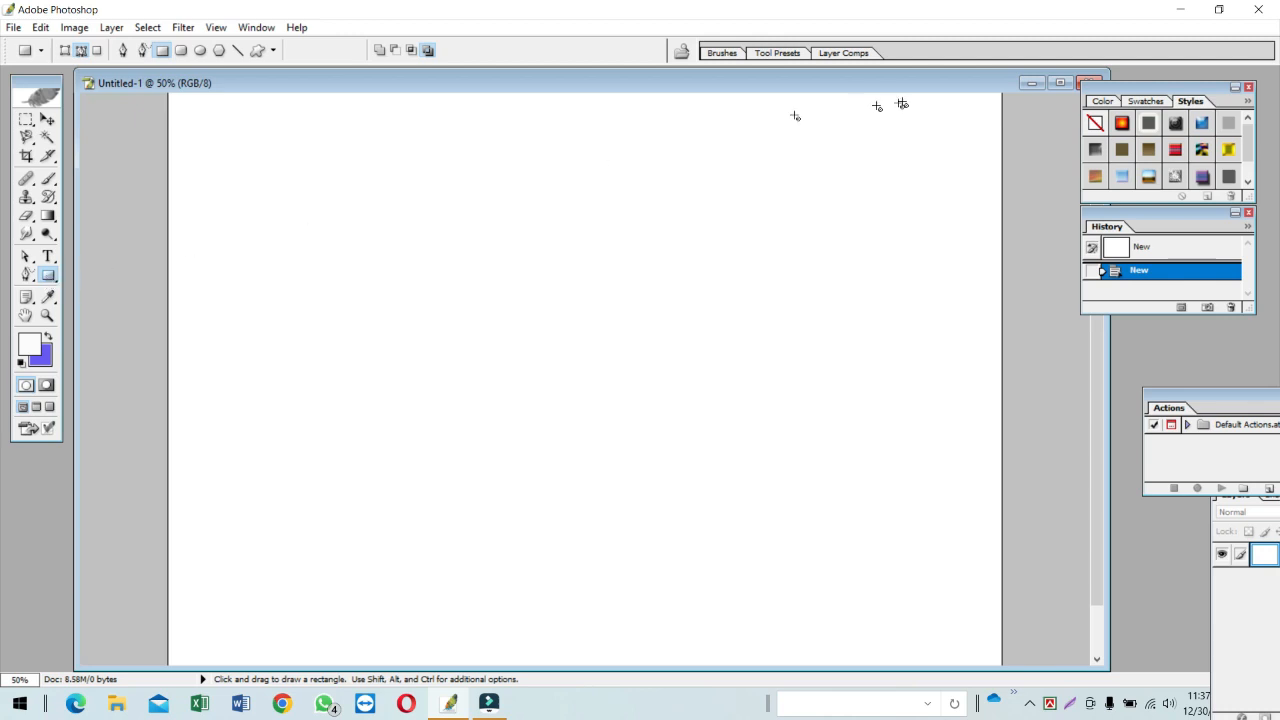
Shift the Untitled-1 window slightly left and close the blank document.
{"action": "left_click_drag", "start_coordinate": [854, 86], "coordinate": [771, 89]}
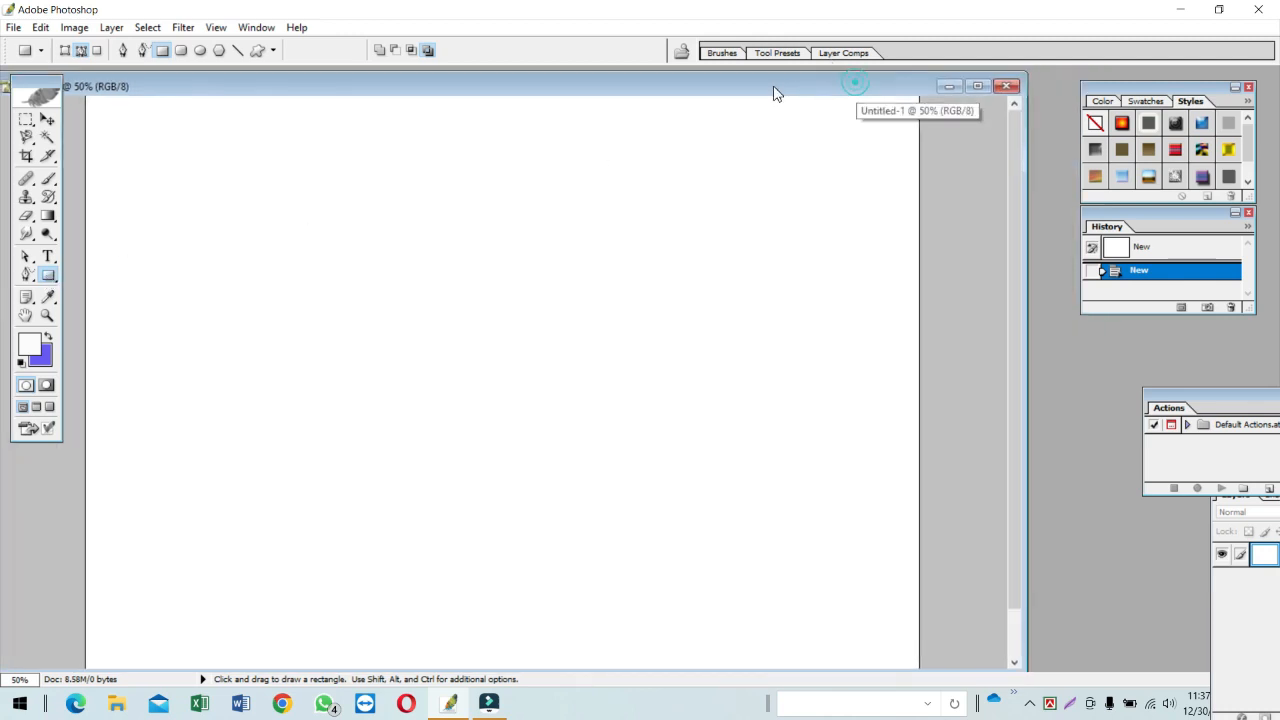
{"action": "left_click", "coordinate": [1006, 85]}
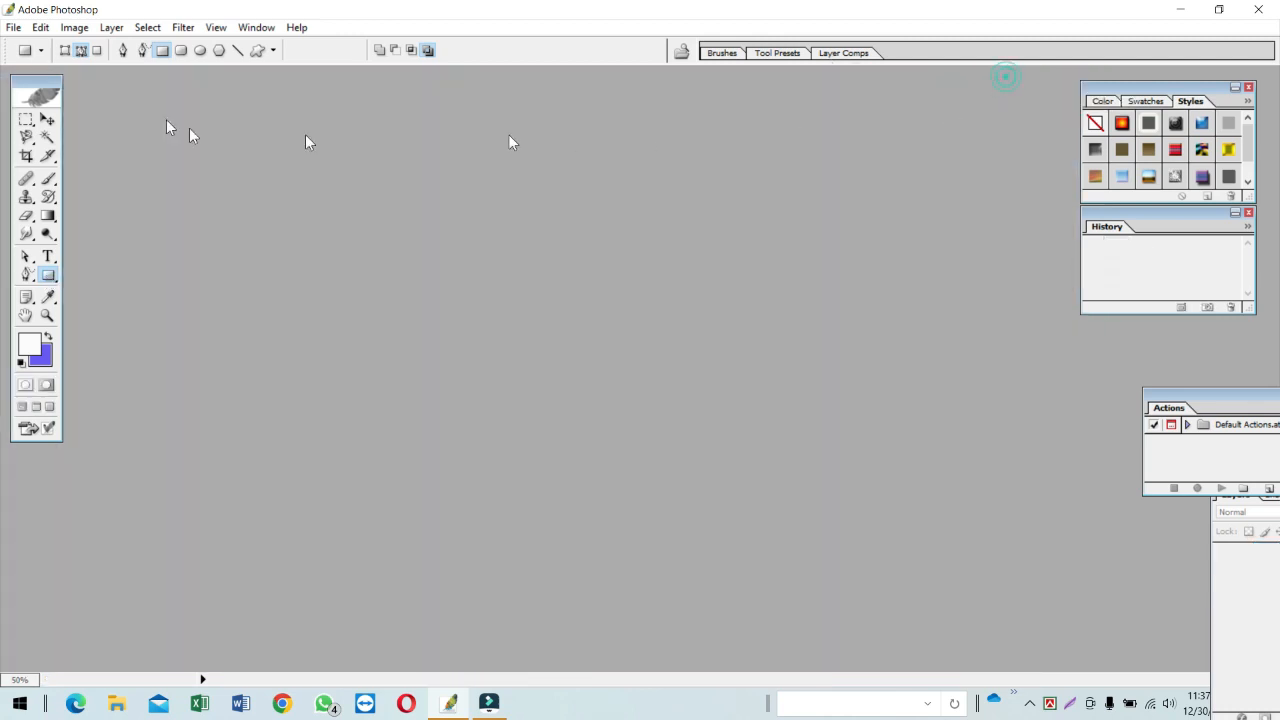
Create a new white document 2000 × 1500 pixels at 72 pixels/inch.
{"action": "left_click", "coordinate": [12, 27]}
{"action": "left_click", "coordinate": [48, 47]}
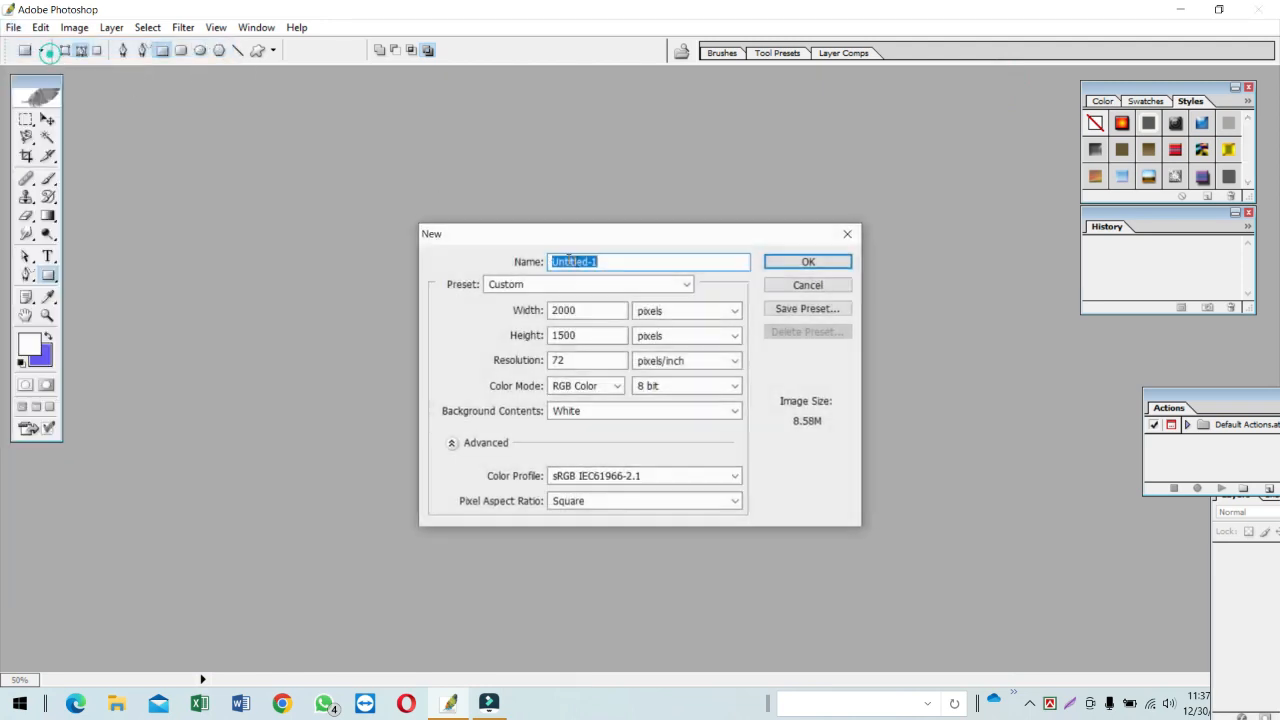
{"action": "left_click", "coordinate": [578, 312]}
{"action": "left_click", "coordinate": [578, 336]}
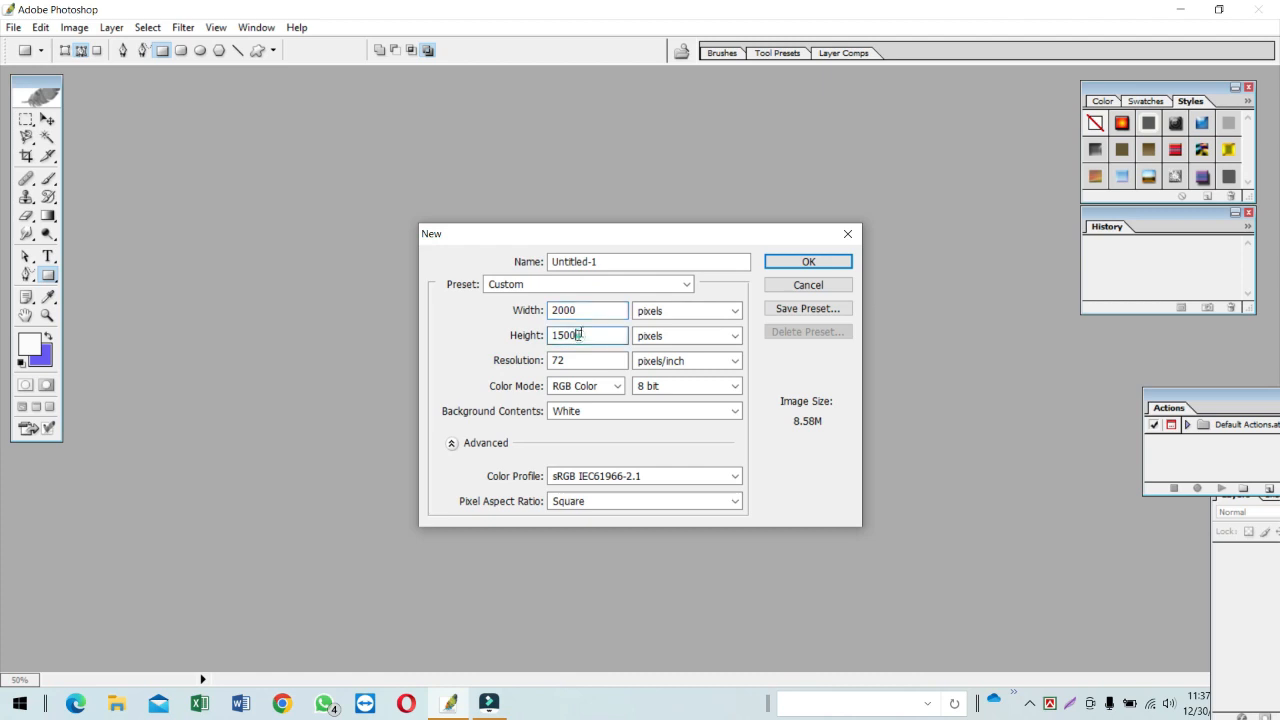
{"action": "left_click", "coordinate": [806, 262]}
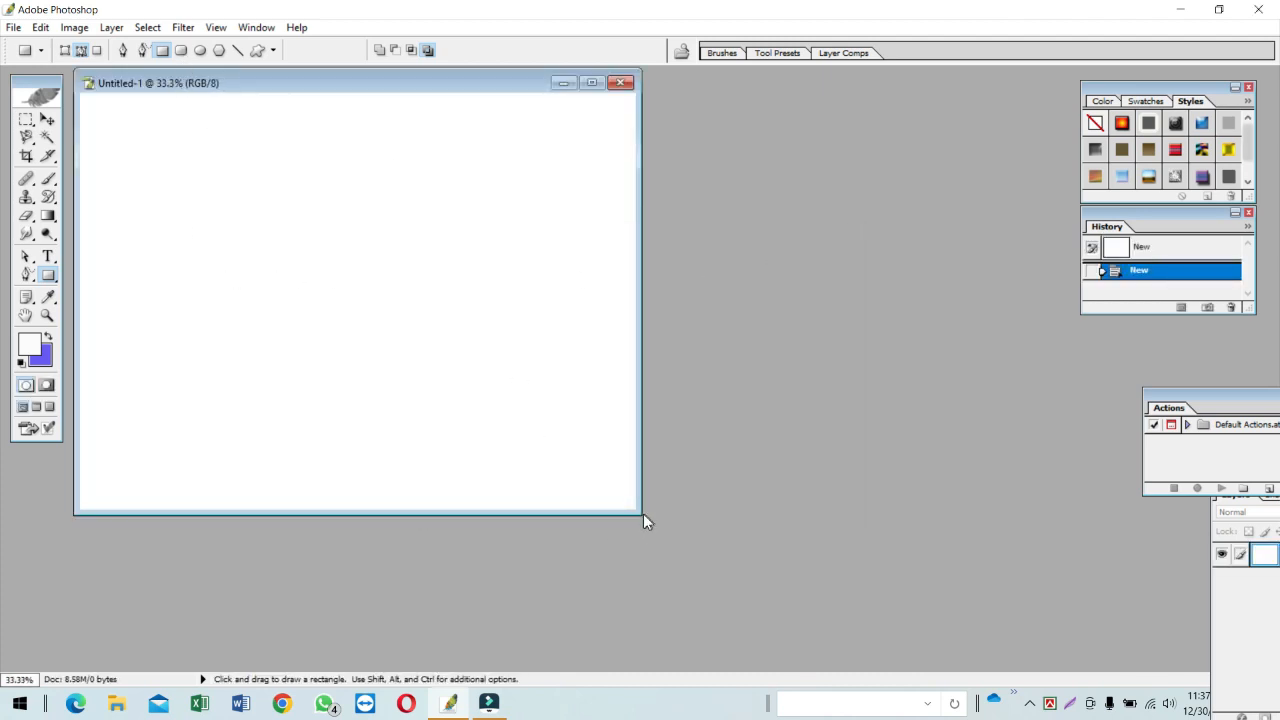
Enlarge the document window around the canvas and zoom the view to 50%.
{"action": "left_click_drag", "start_coordinate": [640, 513], "coordinate": [1093, 676]}
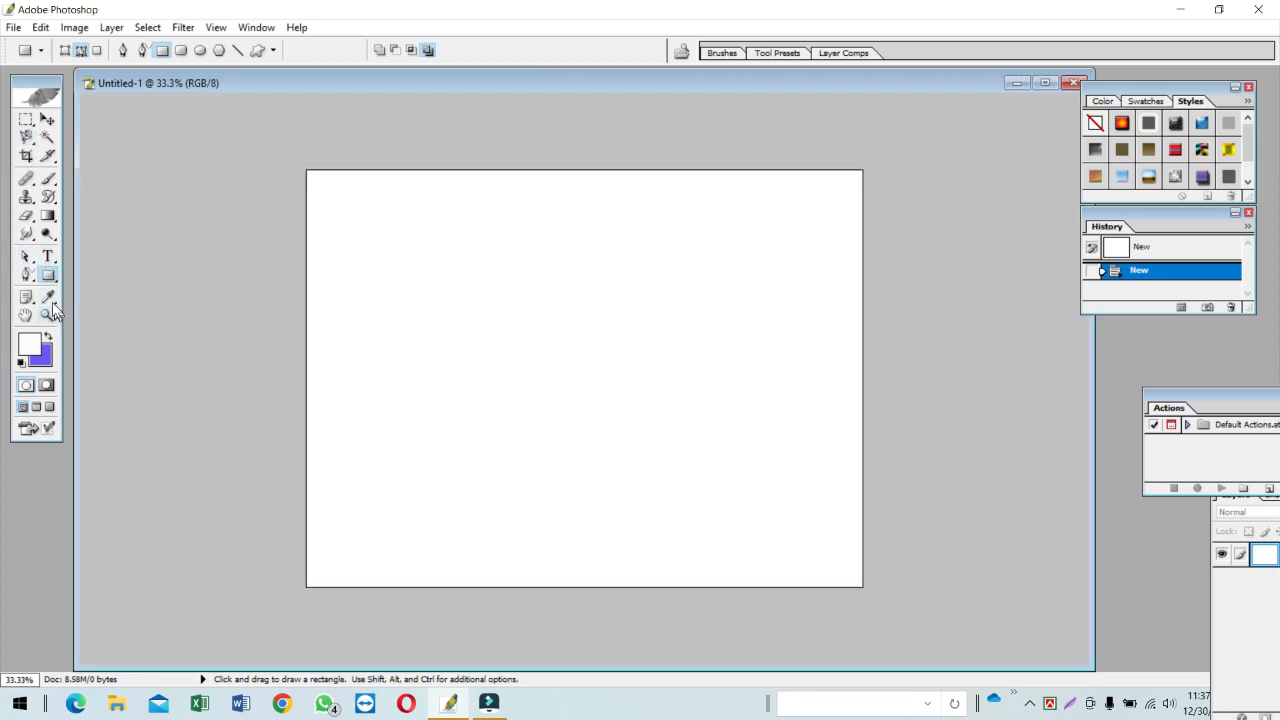
{"action": "left_click", "coordinate": [47, 315]}
{"action": "left_click", "coordinate": [632, 327]}
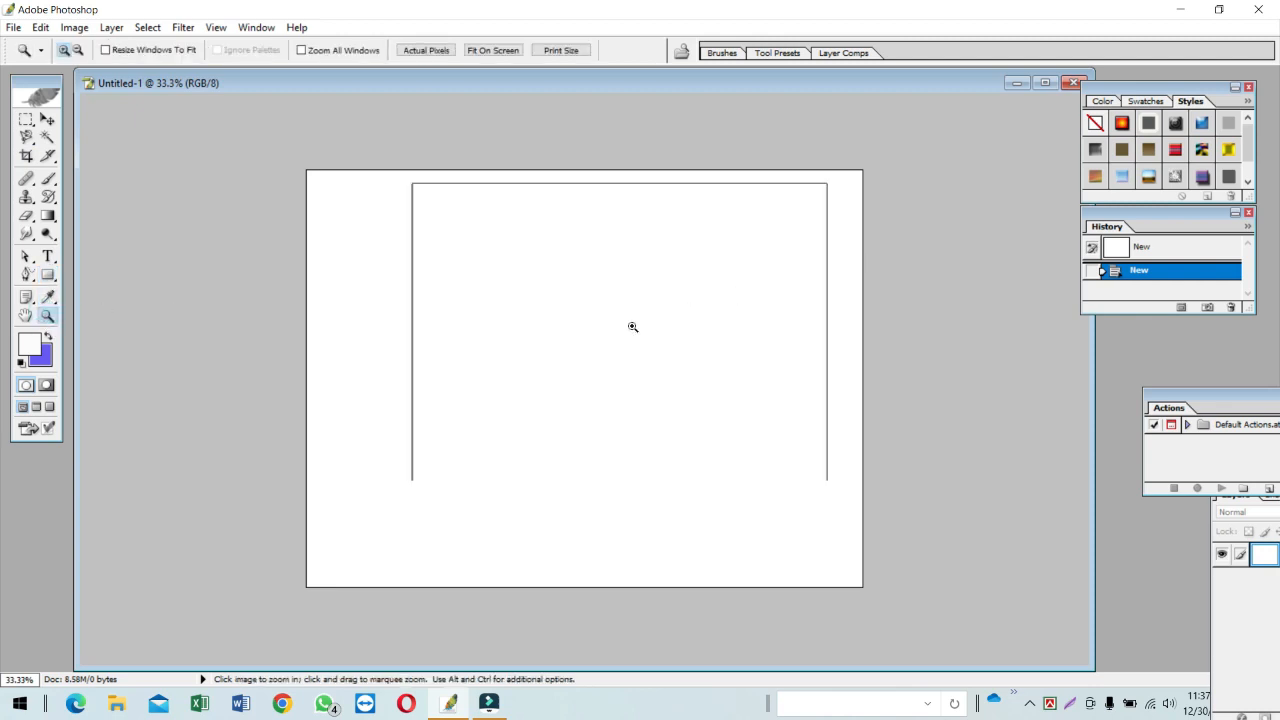
{"action": "left_click", "coordinate": [48, 276]}
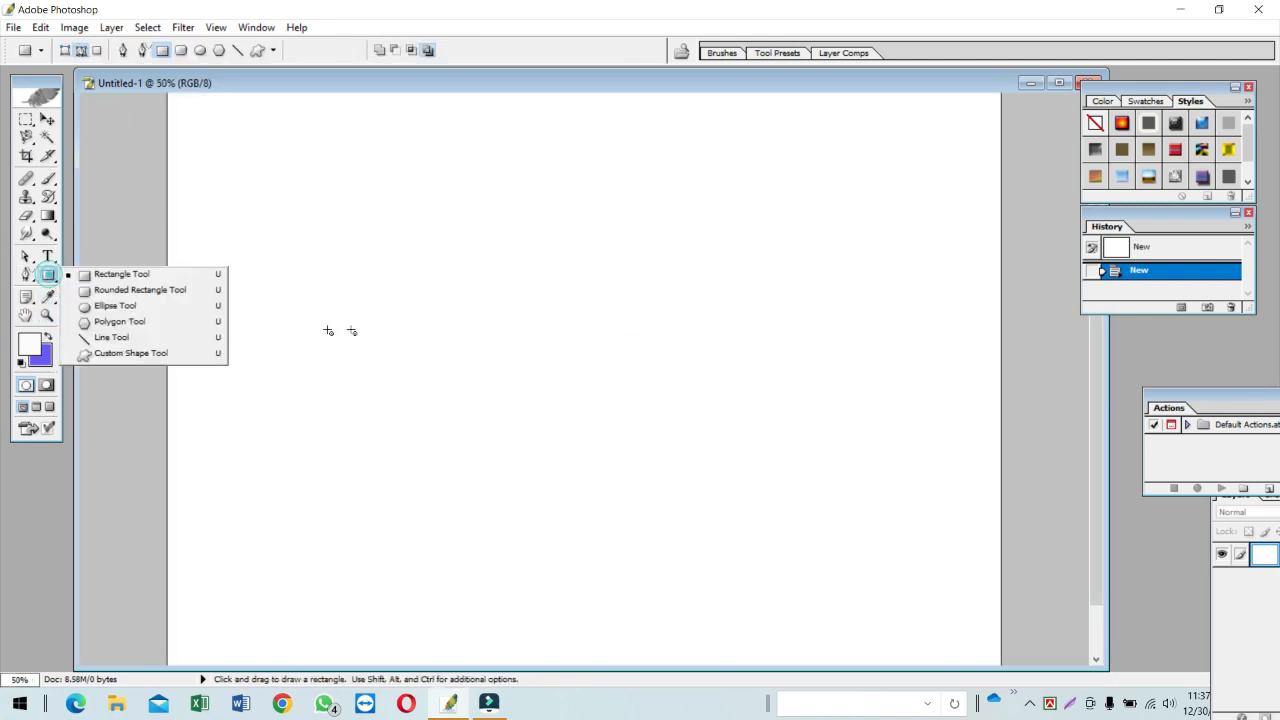
Make the Rectangle Tool active, reselecting it after briefly trying the Notes tool.
{"action": "left_click", "coordinate": [101, 277]}
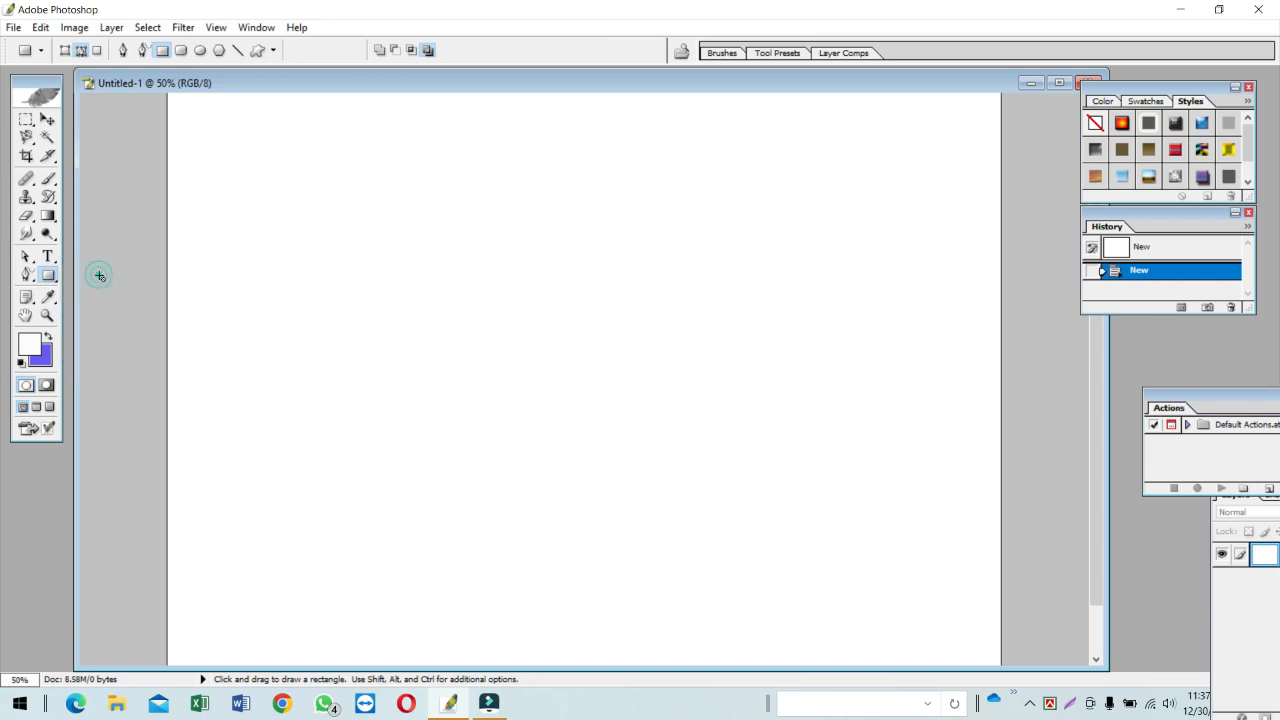
{"action": "left_click", "coordinate": [27, 302]}
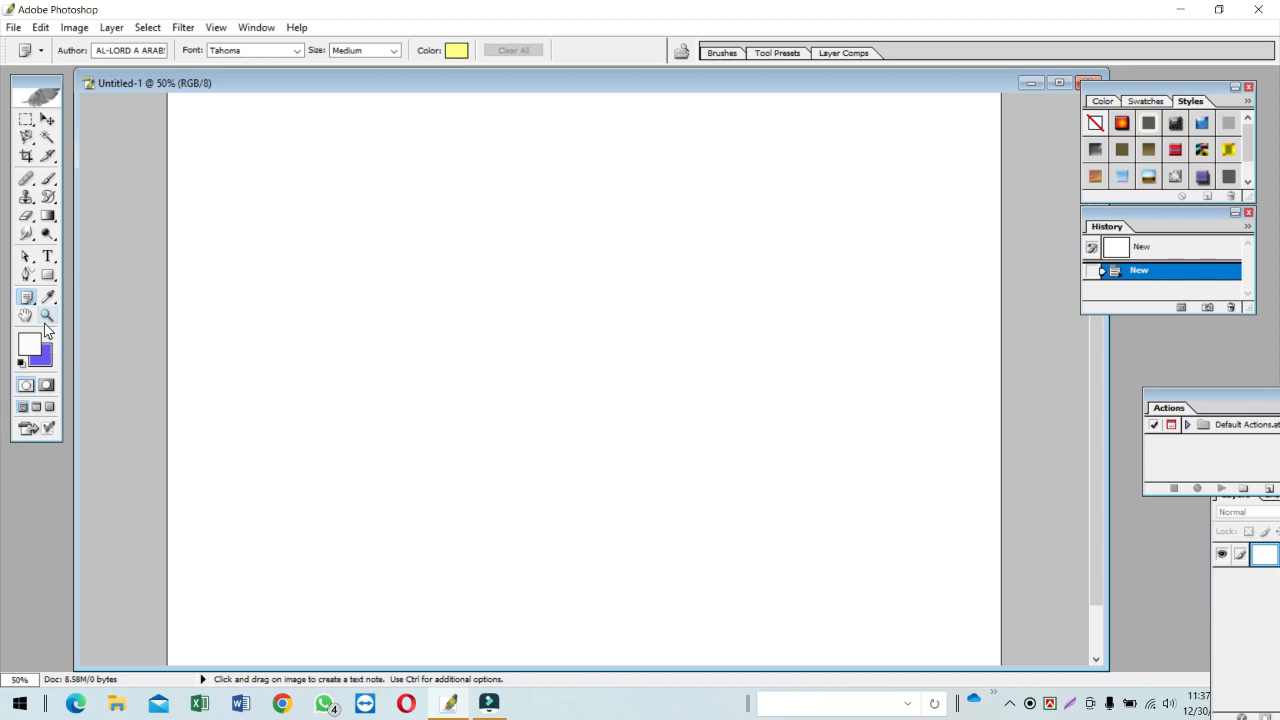
{"action": "left_click", "coordinate": [45, 270]}
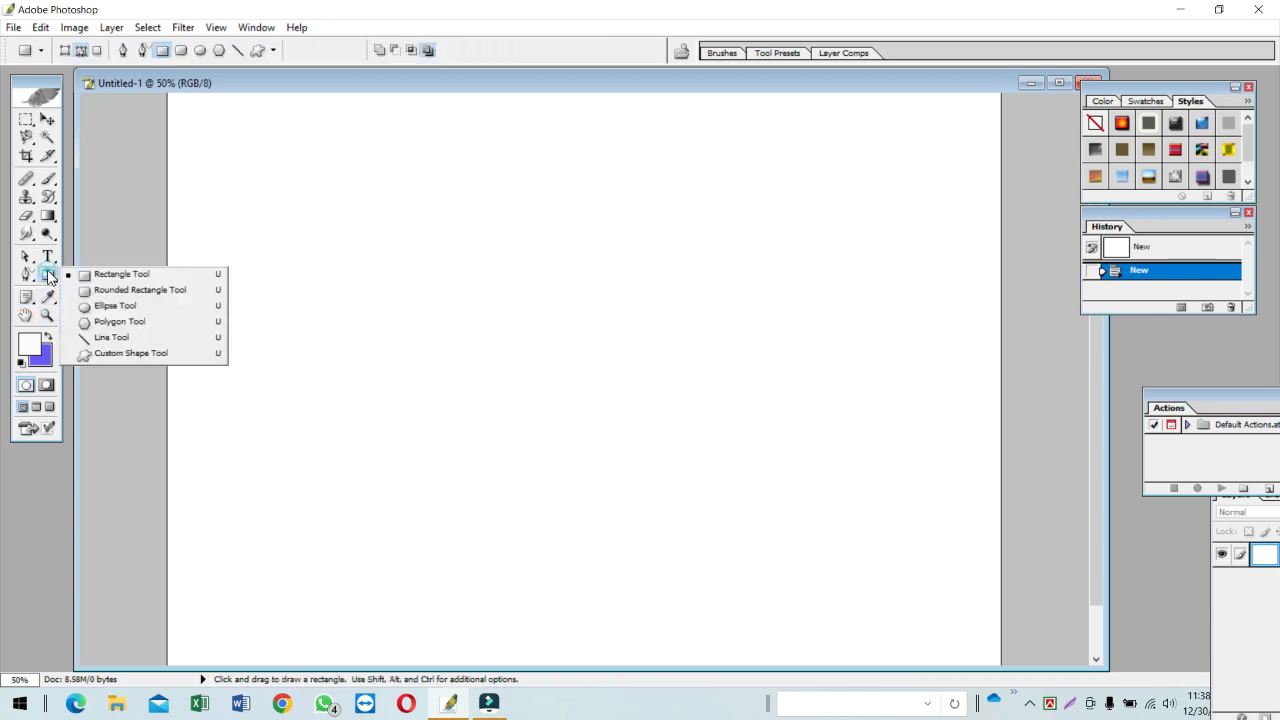
{"action": "left_click", "coordinate": [114, 277]}
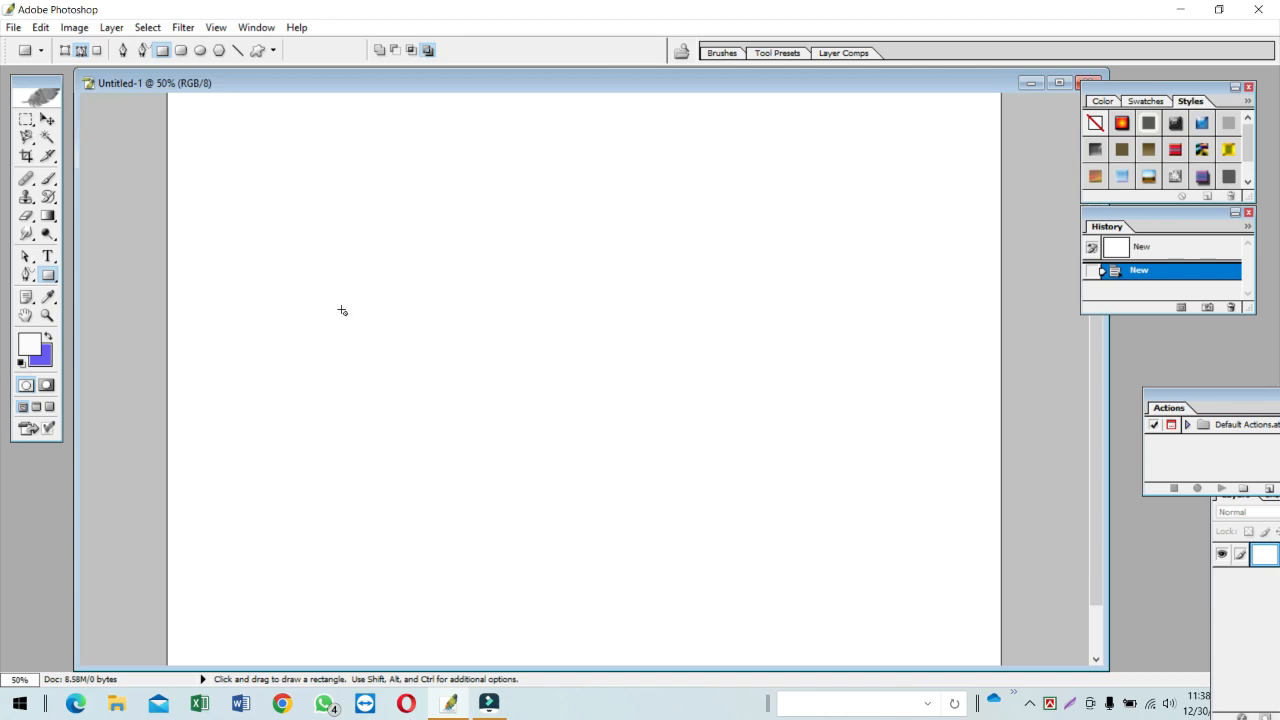
Draw a wide rectangle in the canvas centre and marquee-select the same area.
{"action": "left_click_drag", "start_coordinate": [345, 306], "coordinate": [782, 507]}
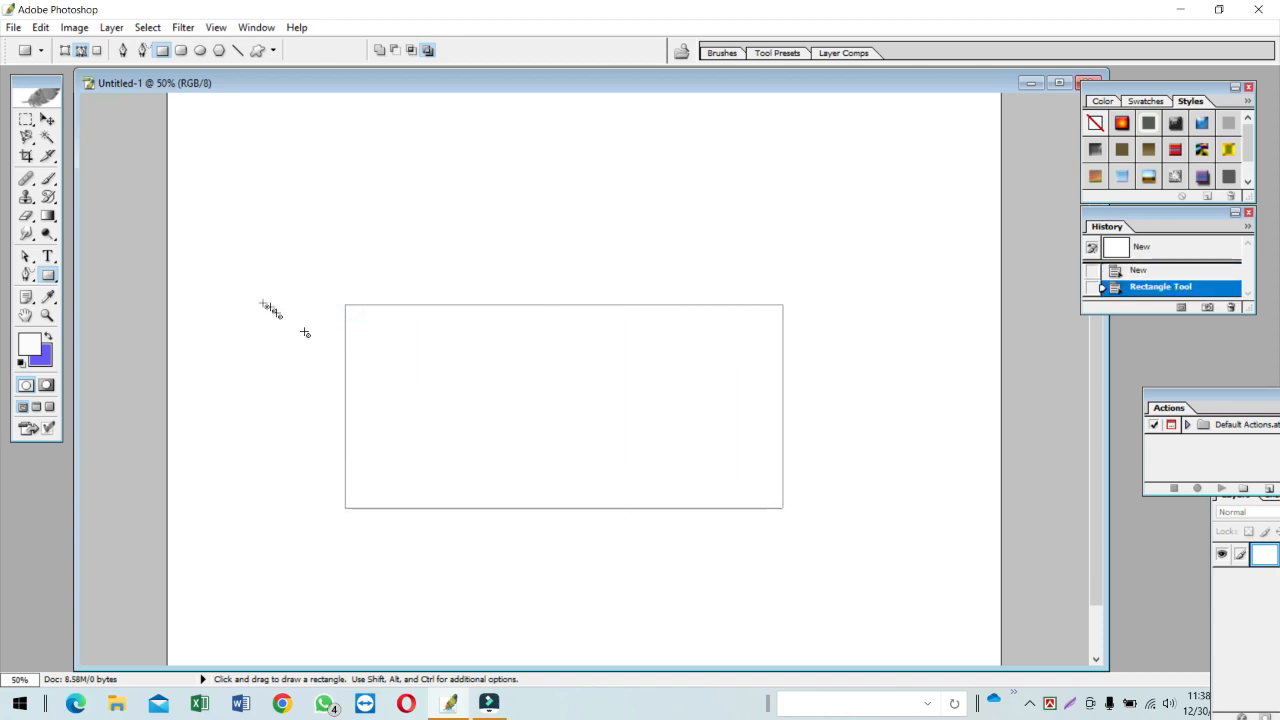
{"action": "left_click_drag", "start_coordinate": [26, 120], "coordinate": [91, 119]}
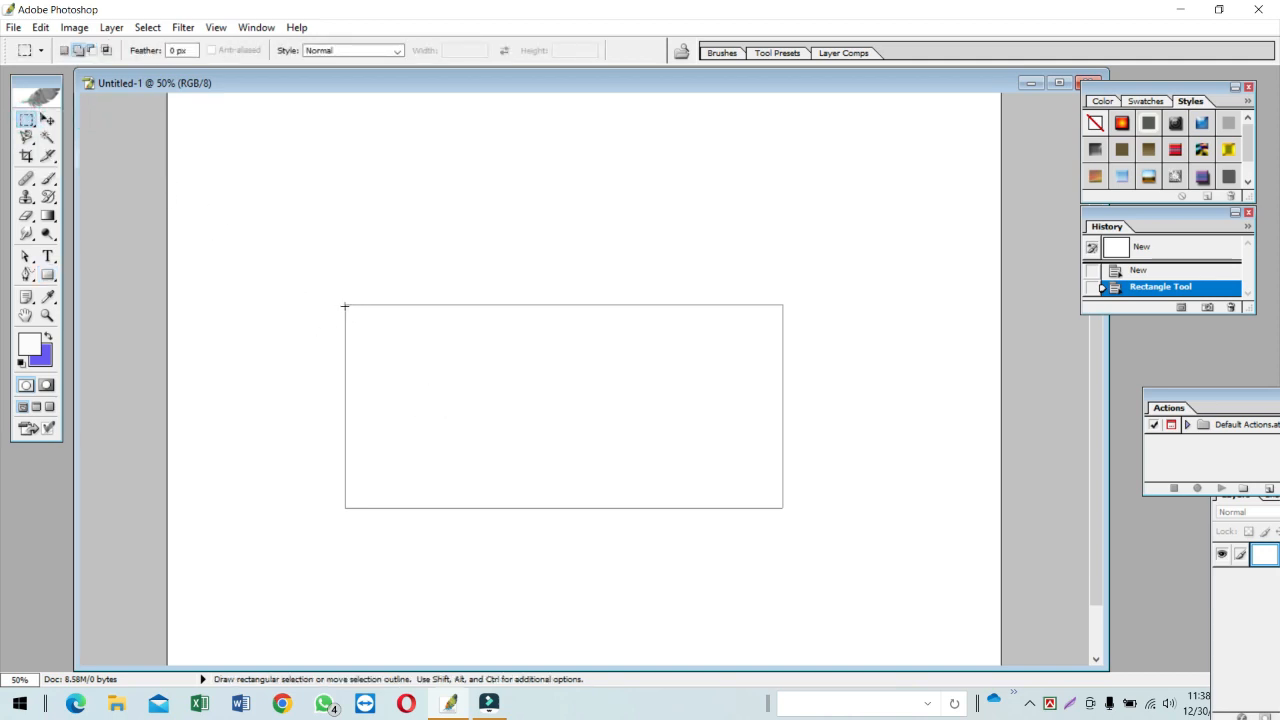
{"action": "left_click_drag", "start_coordinate": [346, 306], "coordinate": [784, 509]}
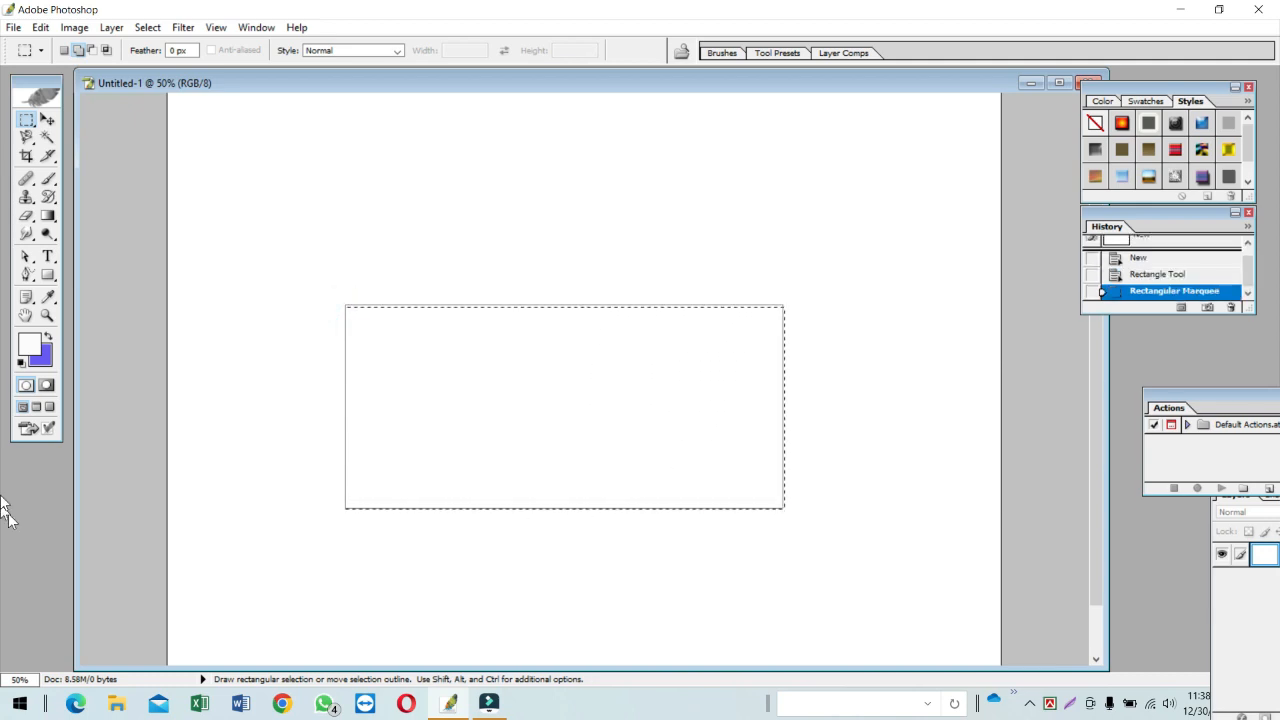
Set the foreground to green 019B01 and fill the rectangular selection with it.
{"action": "left_click", "coordinate": [29, 349]}
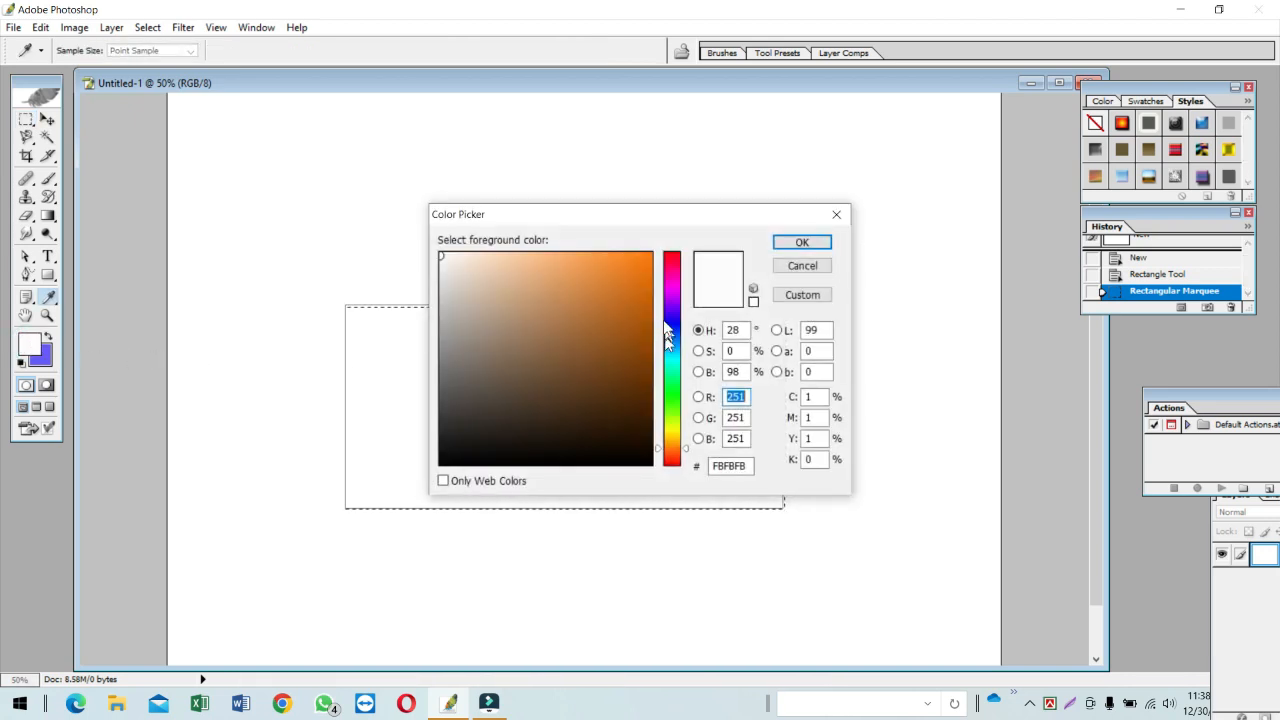
{"action": "left_click", "coordinate": [631, 307]}
{"action": "left_click_drag", "start_coordinate": [666, 347], "coordinate": [682, 394]}
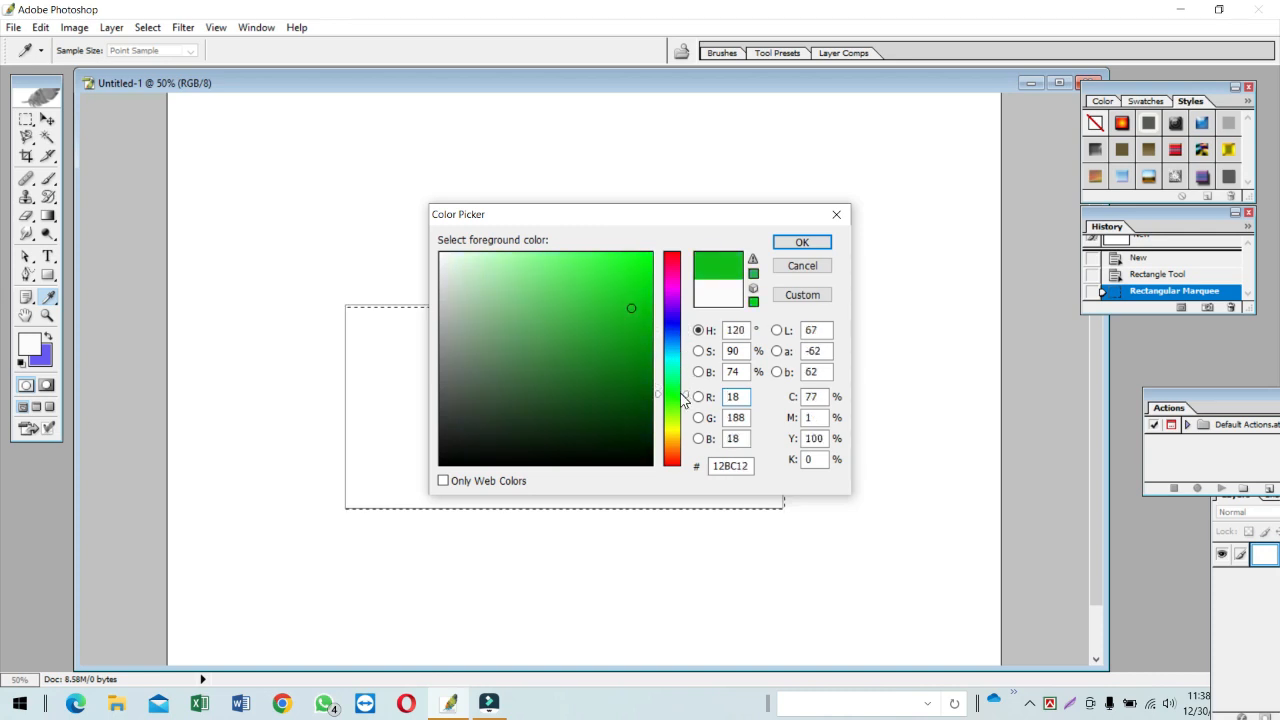
{"action": "left_click_drag", "start_coordinate": [637, 310], "coordinate": [650, 335]}
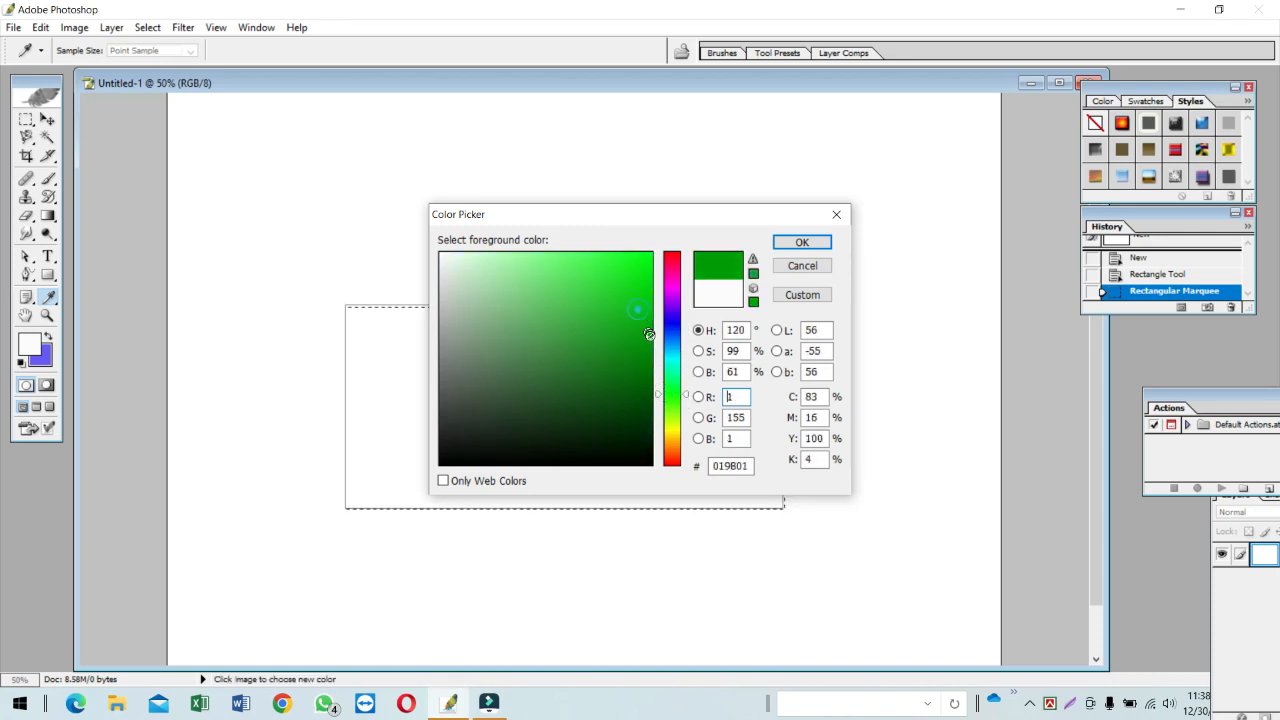
{"action": "left_click", "coordinate": [782, 241]}
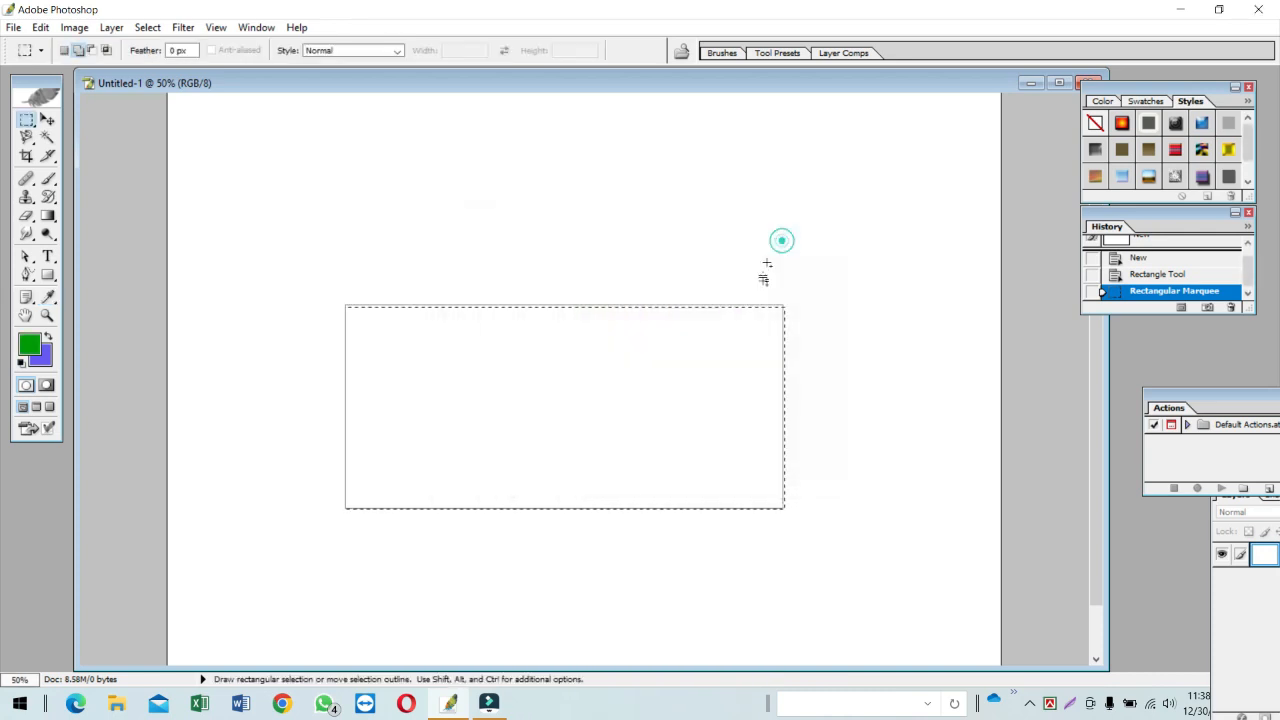
{"action": "key", "text": "alt"}
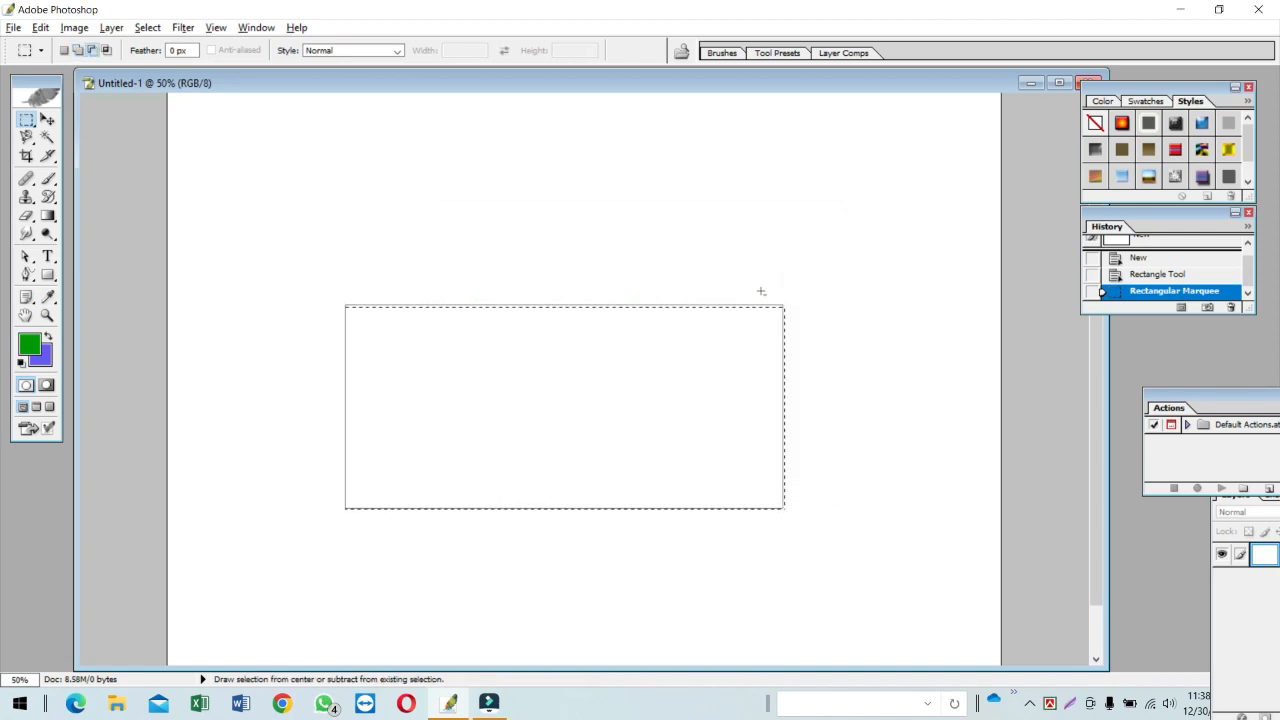
{"action": "key", "text": "alt+BackSpace"}
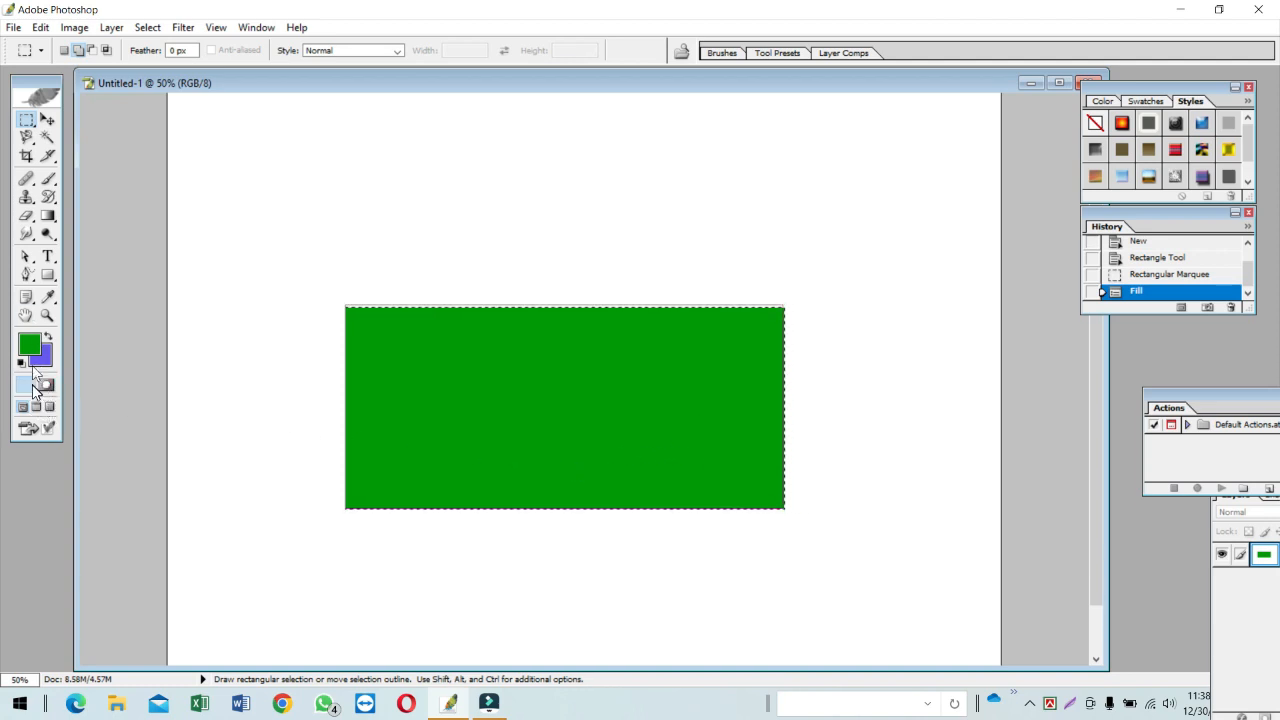
{"action": "left_click", "coordinate": [47, 277]}
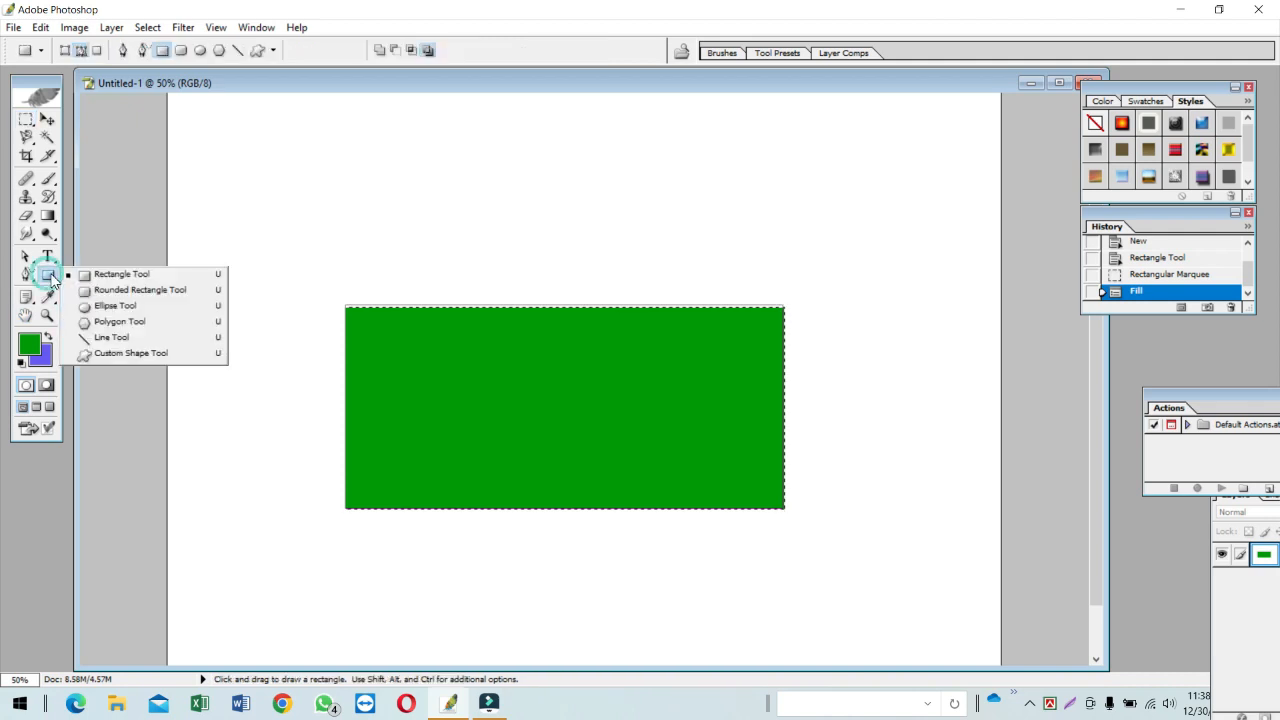
Draw a circle outline in the middle of the green rectangle with the Ellipse Tool.
{"action": "left_click", "coordinate": [113, 308]}
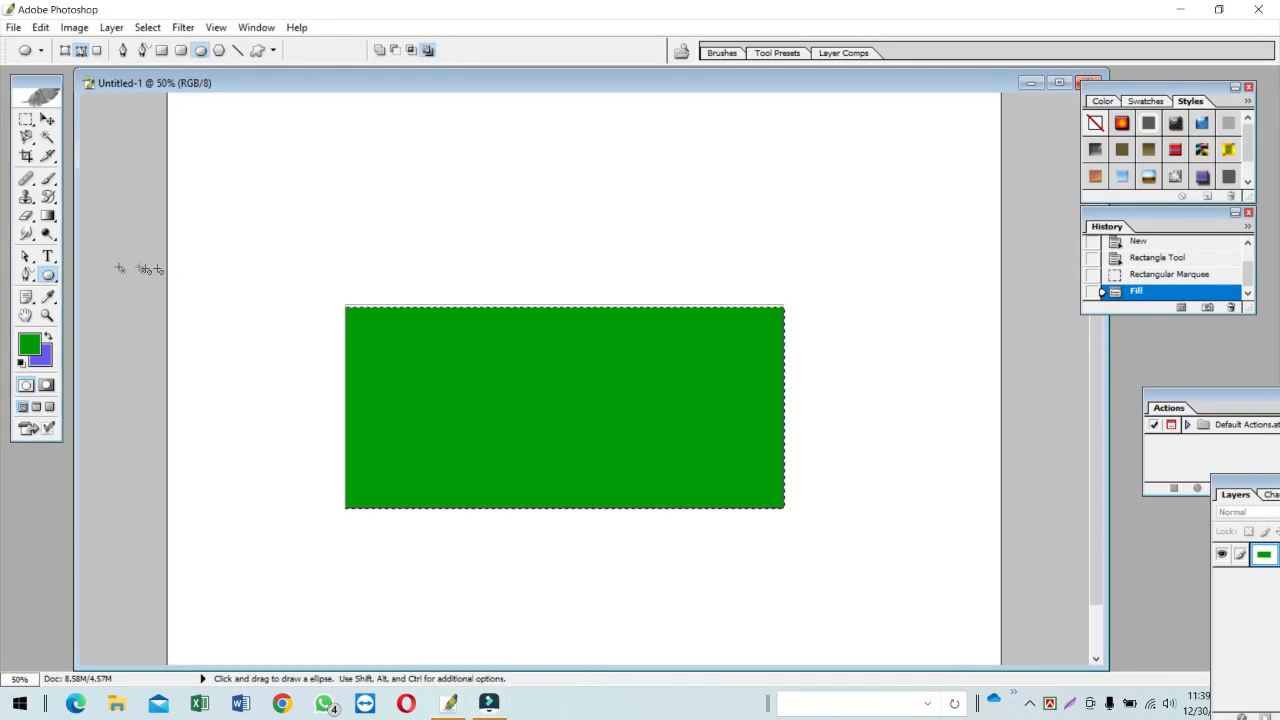
{"action": "left_click", "coordinate": [49, 277]}
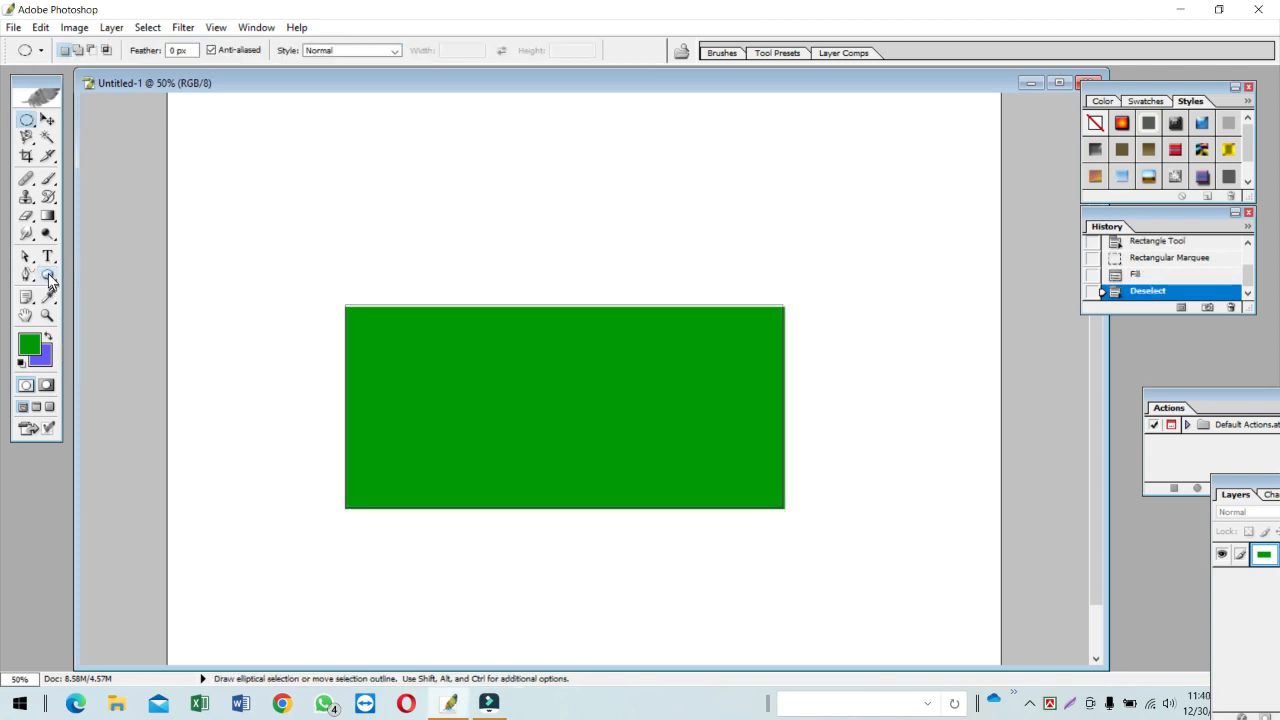
{"action": "left_click", "coordinate": [49, 280]}
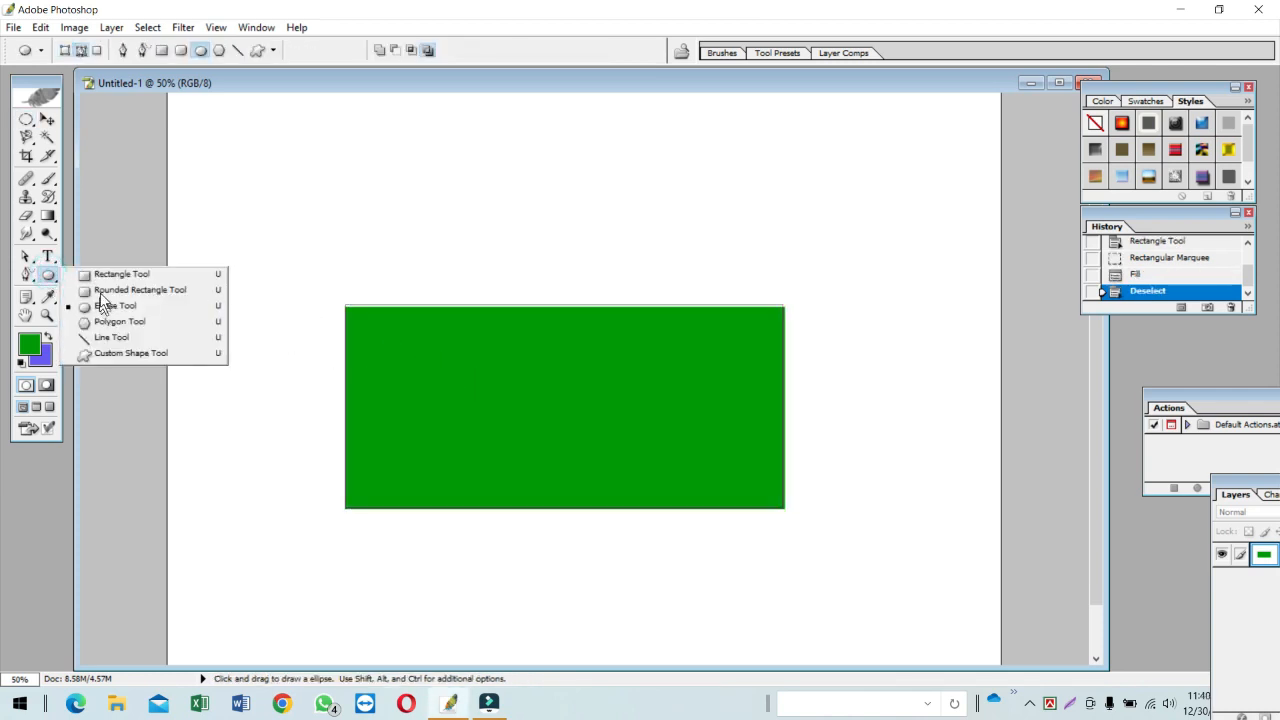
{"action": "left_click", "coordinate": [96, 306]}
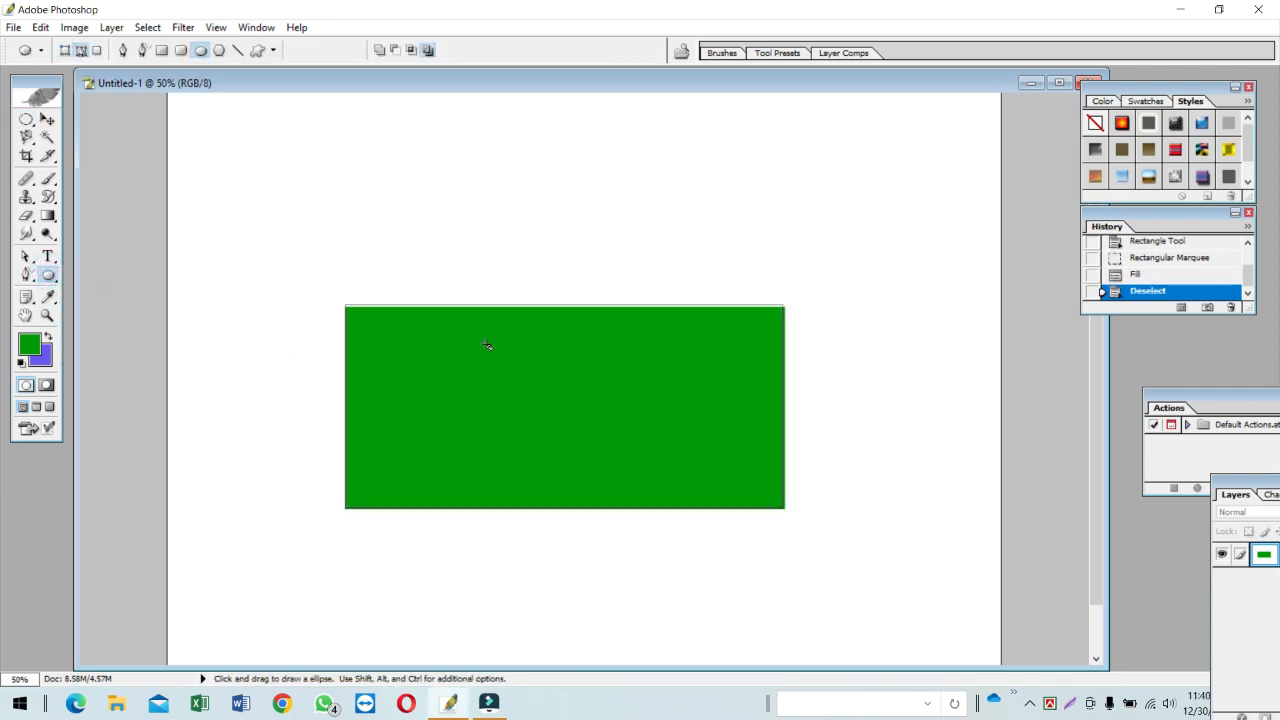
{"action": "left_click_drag", "start_coordinate": [490, 343], "coordinate": [640, 483]}
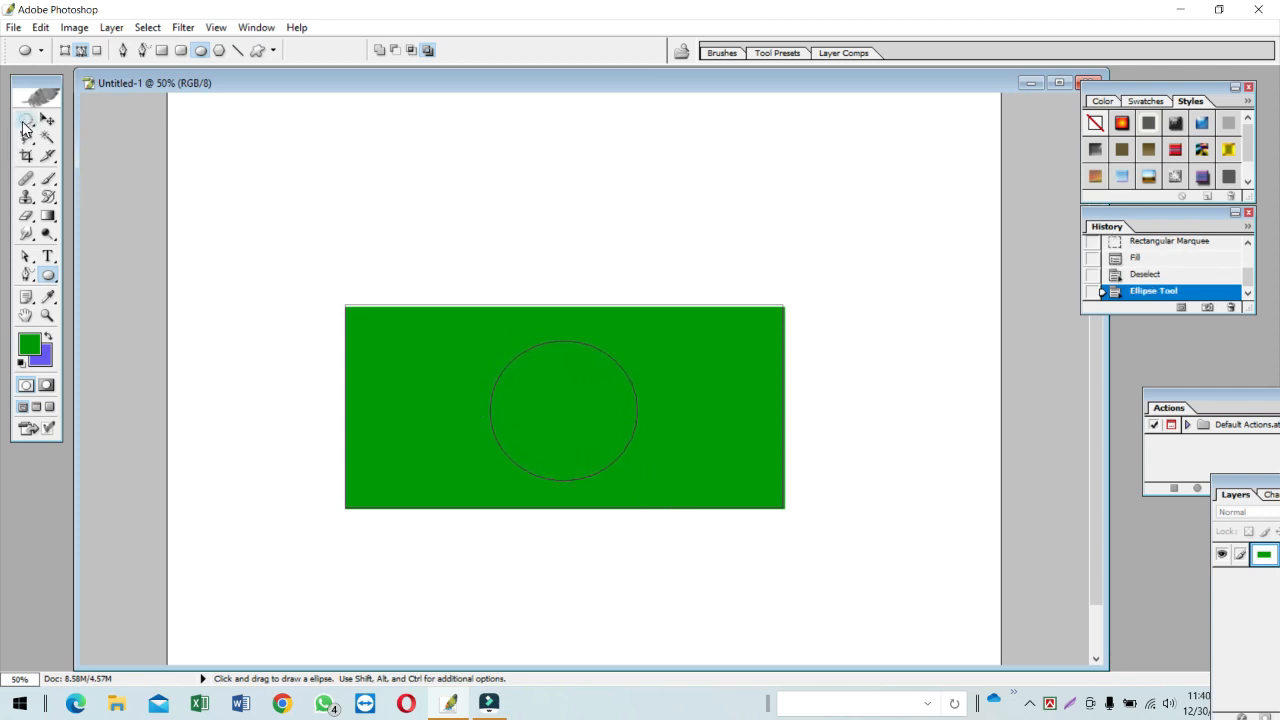
Make an elliptical marquee selection and nudge it with arrow keys onto the circle.
{"action": "left_click", "coordinate": [26, 130]}
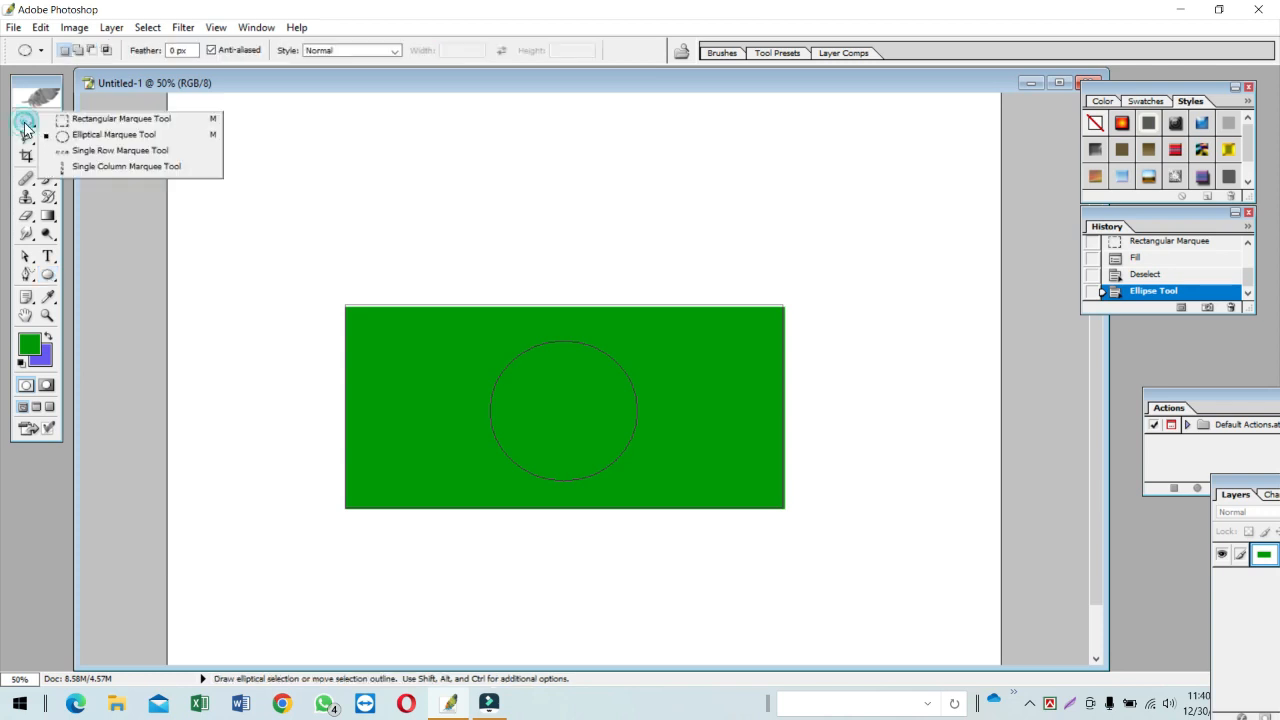
{"action": "left_click", "coordinate": [85, 132]}
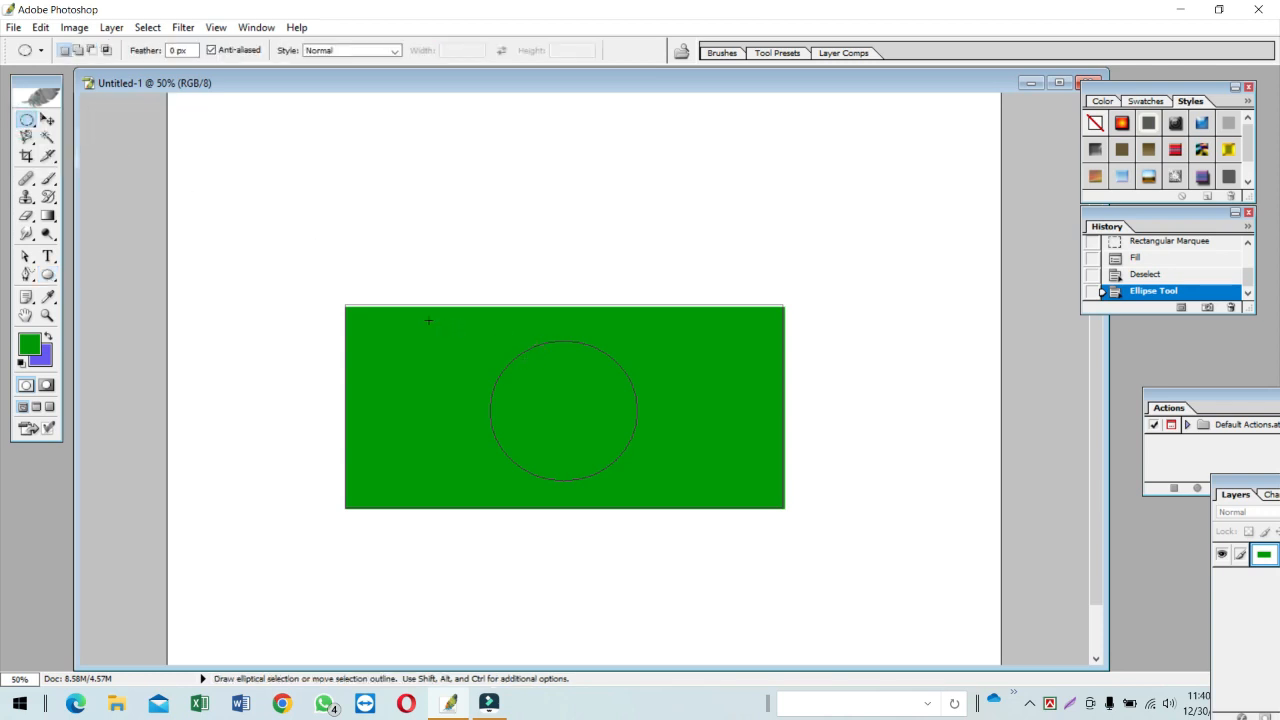
{"action": "left_click_drag", "start_coordinate": [550, 386], "coordinate": [578, 456]}
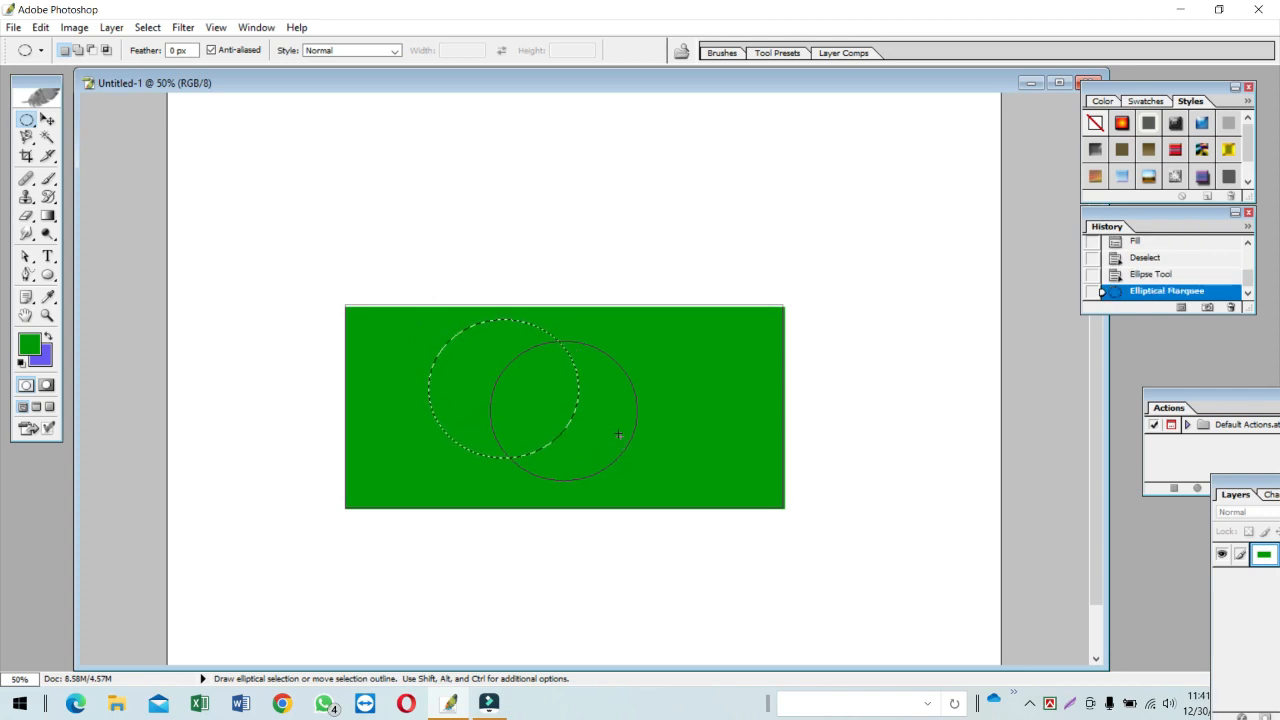
{"action": "key", "text": "Right"}
{"action": "key", "text": "shift+Right"}
{"action": "key", "text": "shift+Right"}
{"action": "key", "text": "shift+Right"}
{"action": "key", "text": "shift+Right"}
{"action": "key", "text": "shift+Right"}
{"action": "key", "text": "shift+Right"}
{"action": "key", "text": "shift+Right"}
{"action": "key", "text": "shift+Right"}
{"action": "key", "text": "shift+Right"}
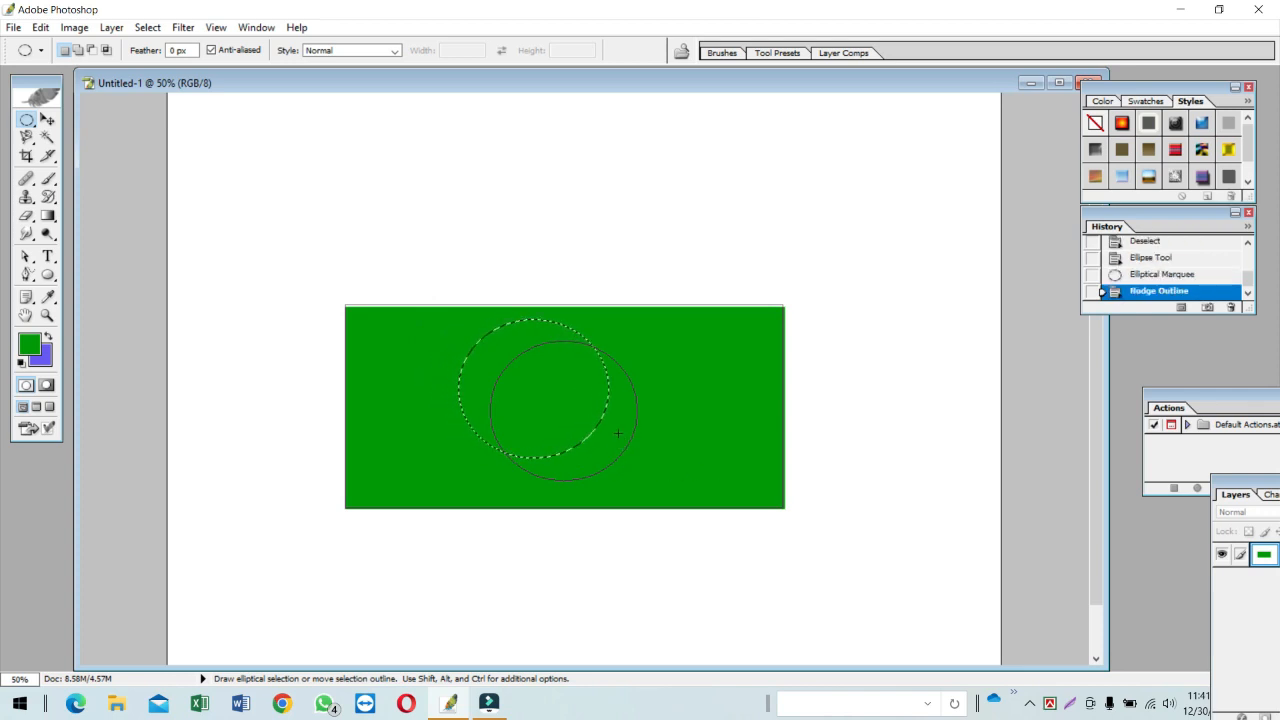
{"action": "key", "text": "shift+Right"}
{"action": "key", "text": "shift+Right"}
{"action": "key", "text": "shift+Right"}
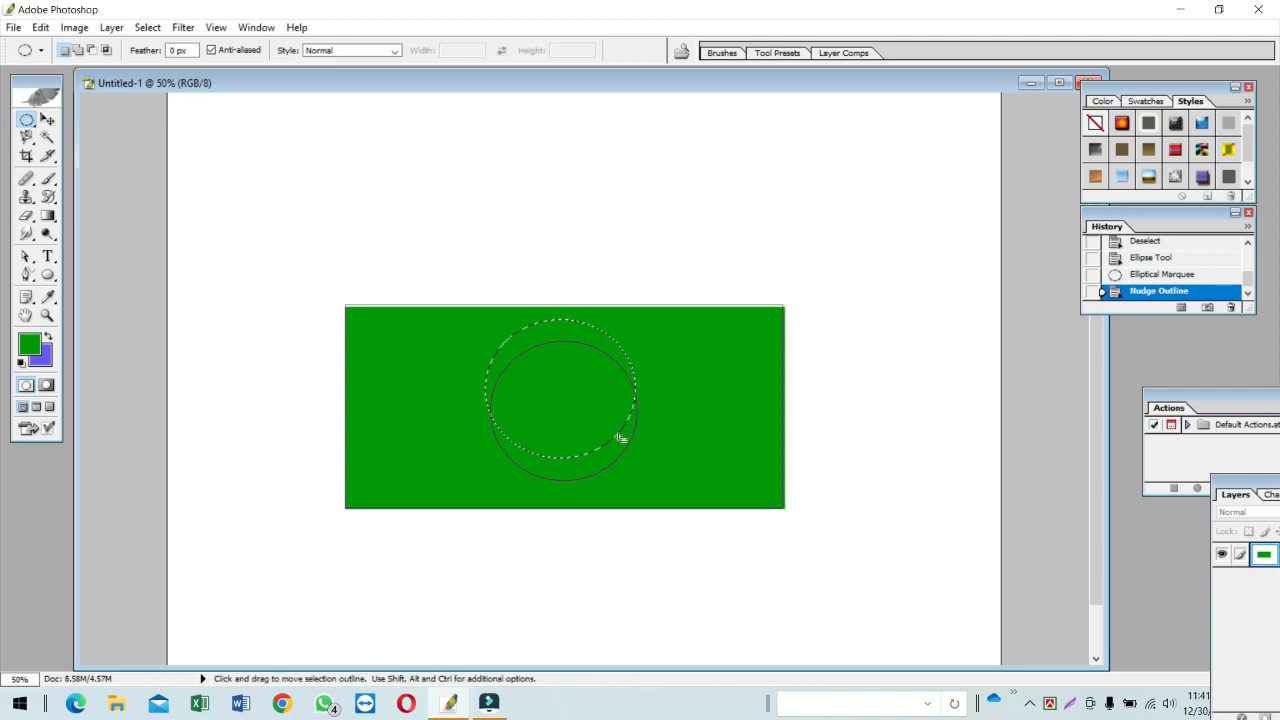
{"action": "key", "text": "shift+Down"}
{"action": "key", "text": "shift+Down"}
{"action": "key", "text": "shift+Down"}
{"action": "key", "text": "Down"}
{"action": "key", "text": "Down"}
{"action": "key", "text": "Down"}
{"action": "key", "text": "Down"}
{"action": "key", "text": "Down"}
{"action": "key", "text": "Down"}
{"action": "key", "text": "Down"}
{"action": "key", "text": "Down"}
Fill the circular selection with red-orange FB3001 and deselect.
{"action": "left_click", "coordinate": [29, 344]}
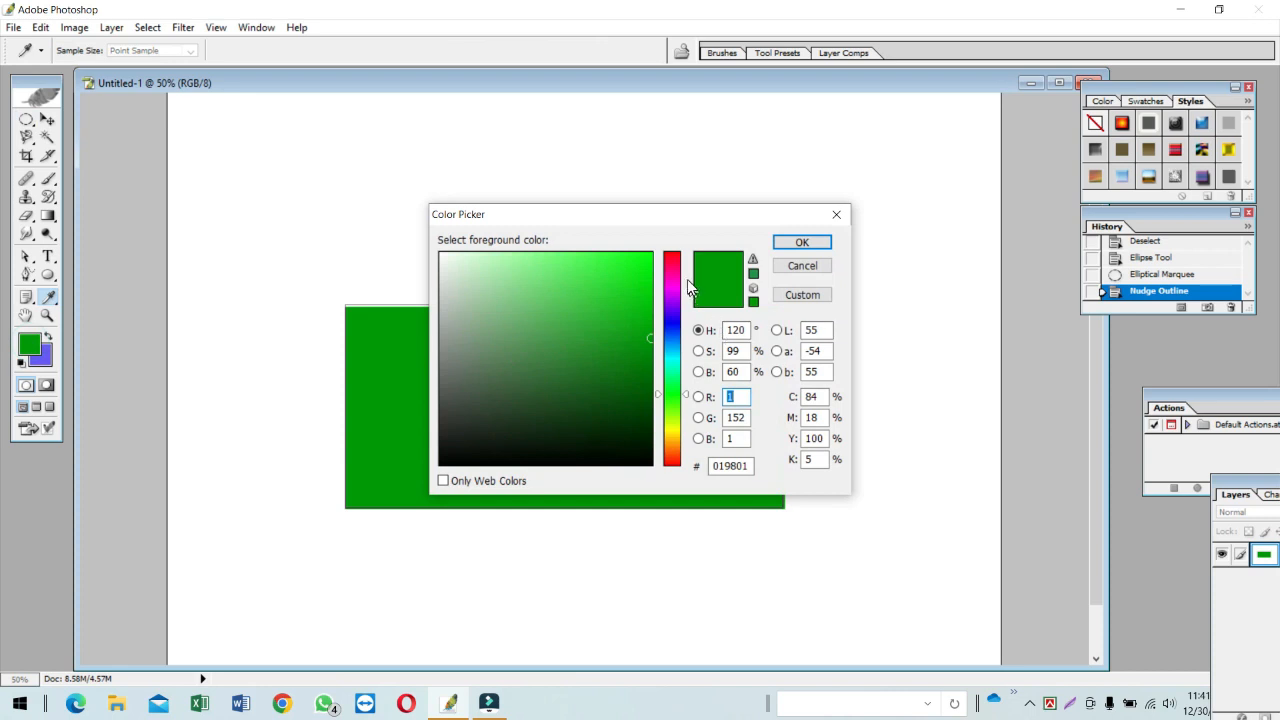
{"action": "left_click_drag", "start_coordinate": [672, 262], "coordinate": [672, 257]}
{"action": "left_click_drag", "start_coordinate": [673, 388], "coordinate": [688, 466]}
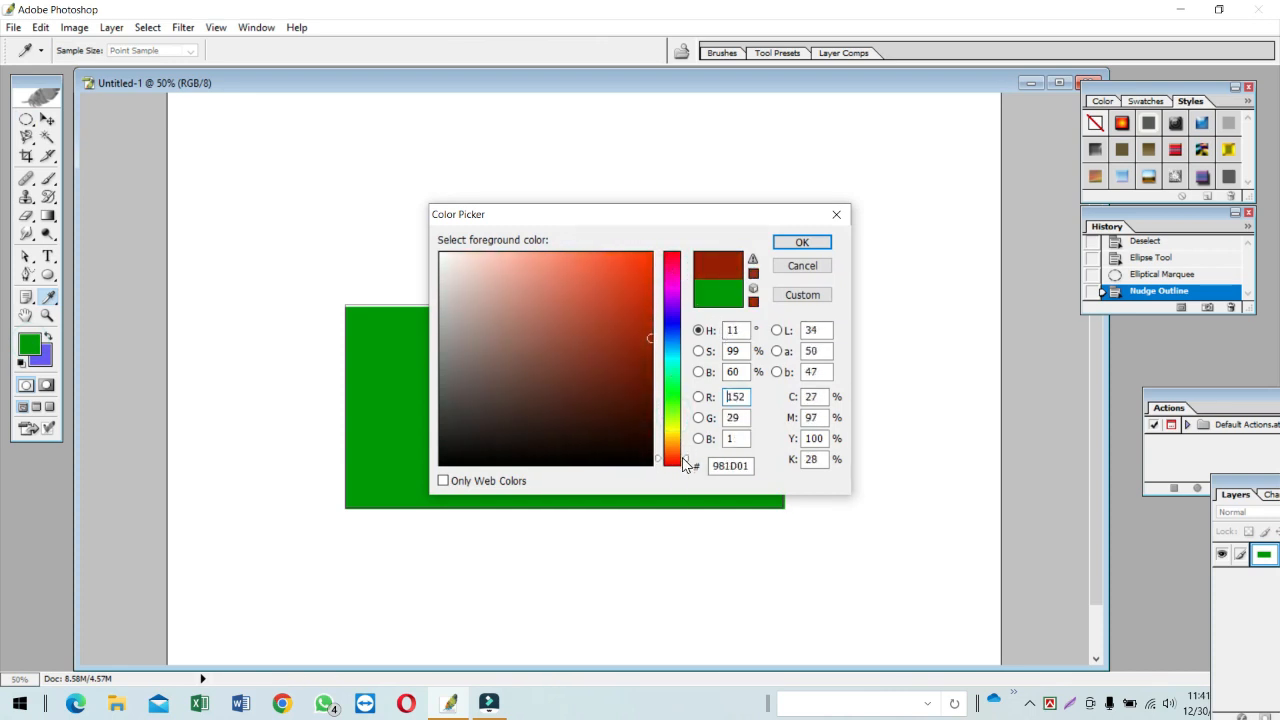
{"action": "mouse_move", "coordinate": [643, 338]}
{"action": "left_mouse_down"}
{"action": "mouse_move", "coordinate": [629, 271]}
{"action": "mouse_move", "coordinate": [648, 255]}
{"action": "left_mouse_up"}
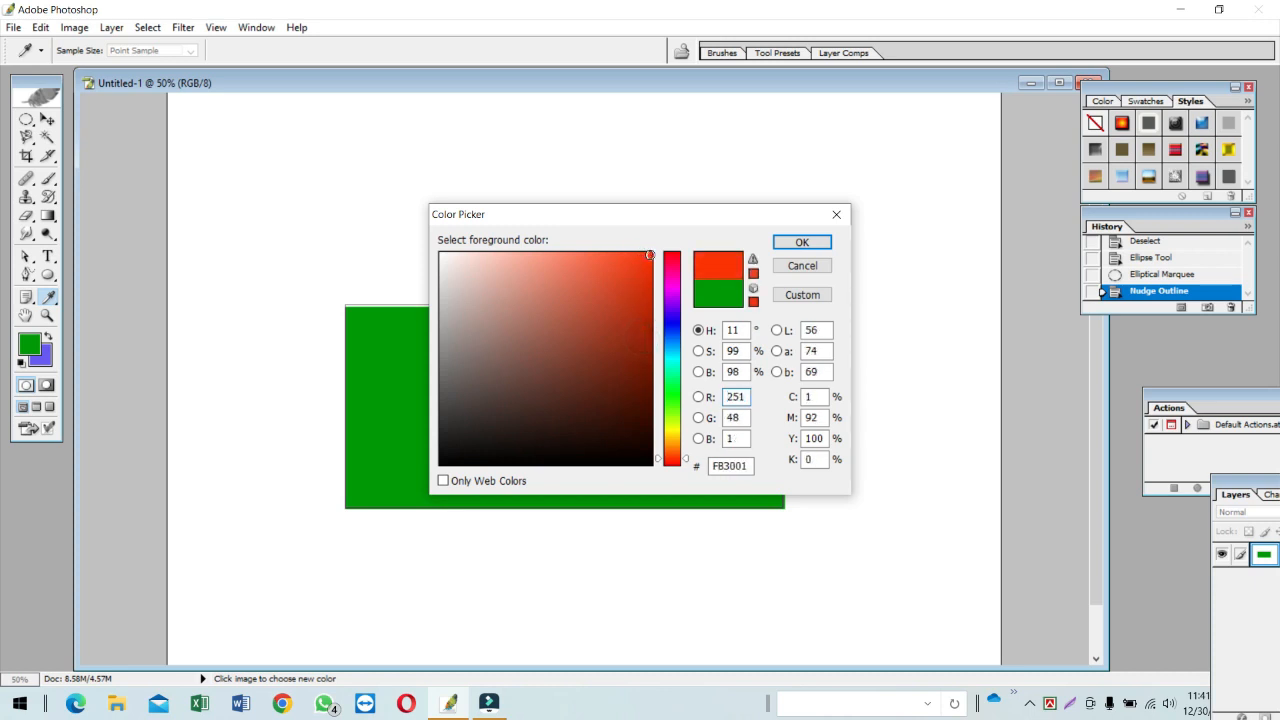
{"action": "left_click", "coordinate": [806, 243]}
{"action": "key", "text": "alt+BackSpace"}
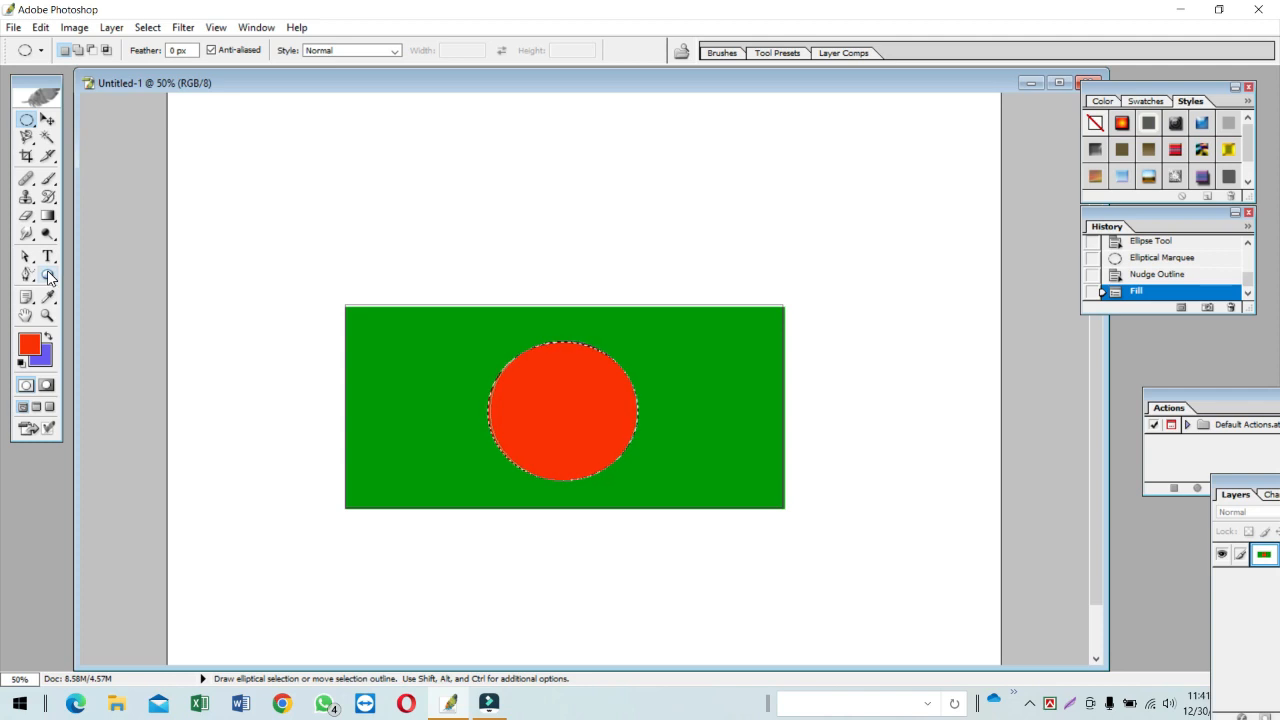
{"action": "key", "text": "ctrl+d"}
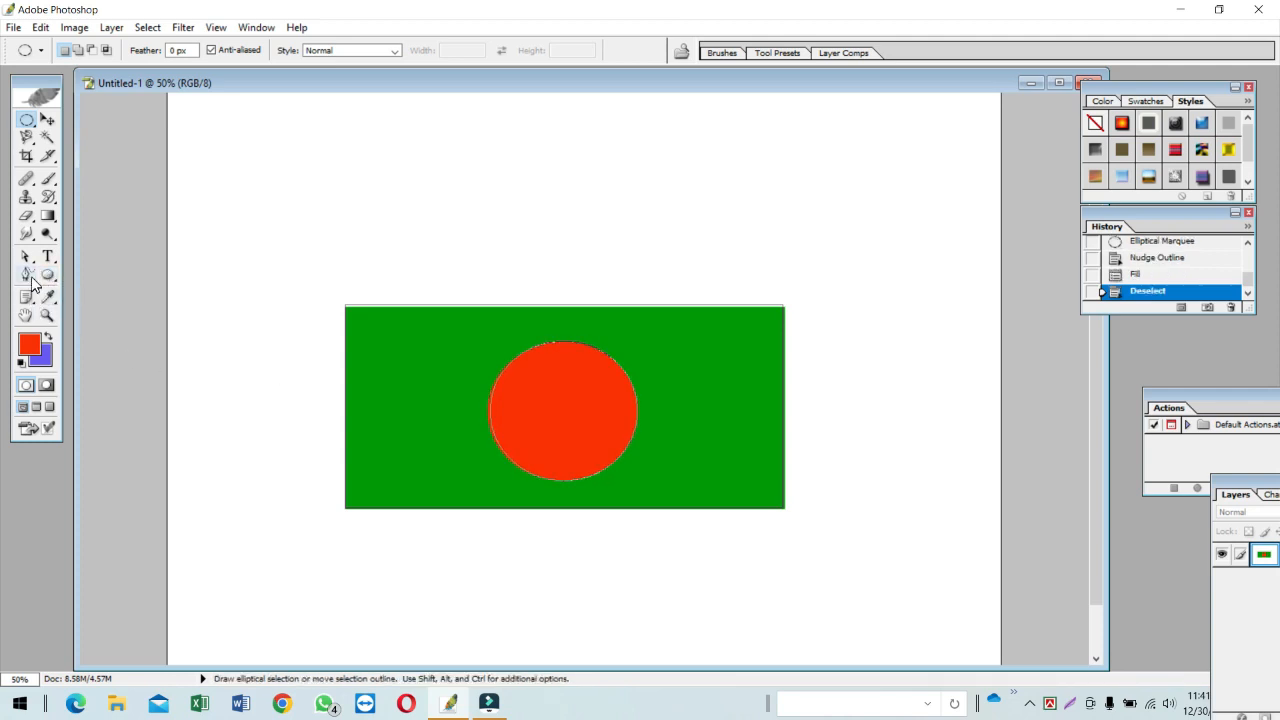
Draw a tall thin rectangle outline left of the flag as a flagpole.
{"action": "left_click", "coordinate": [50, 279]}
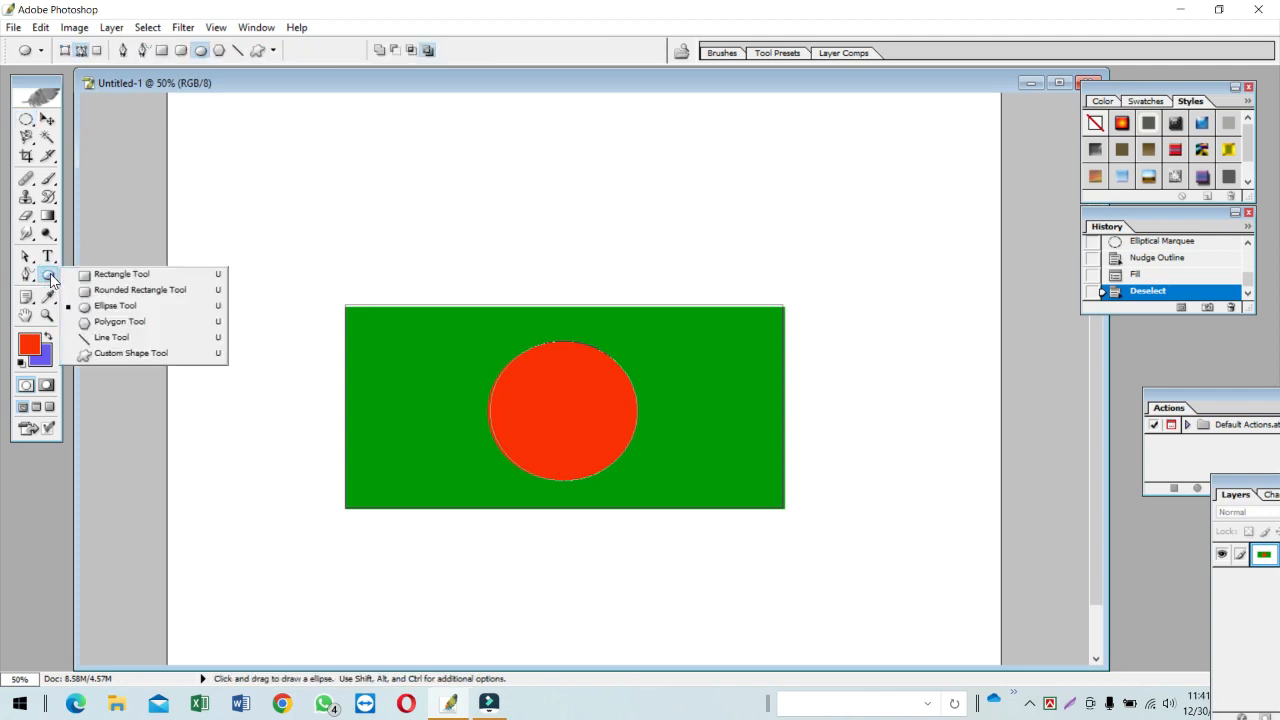
{"action": "left_click", "coordinate": [108, 273]}
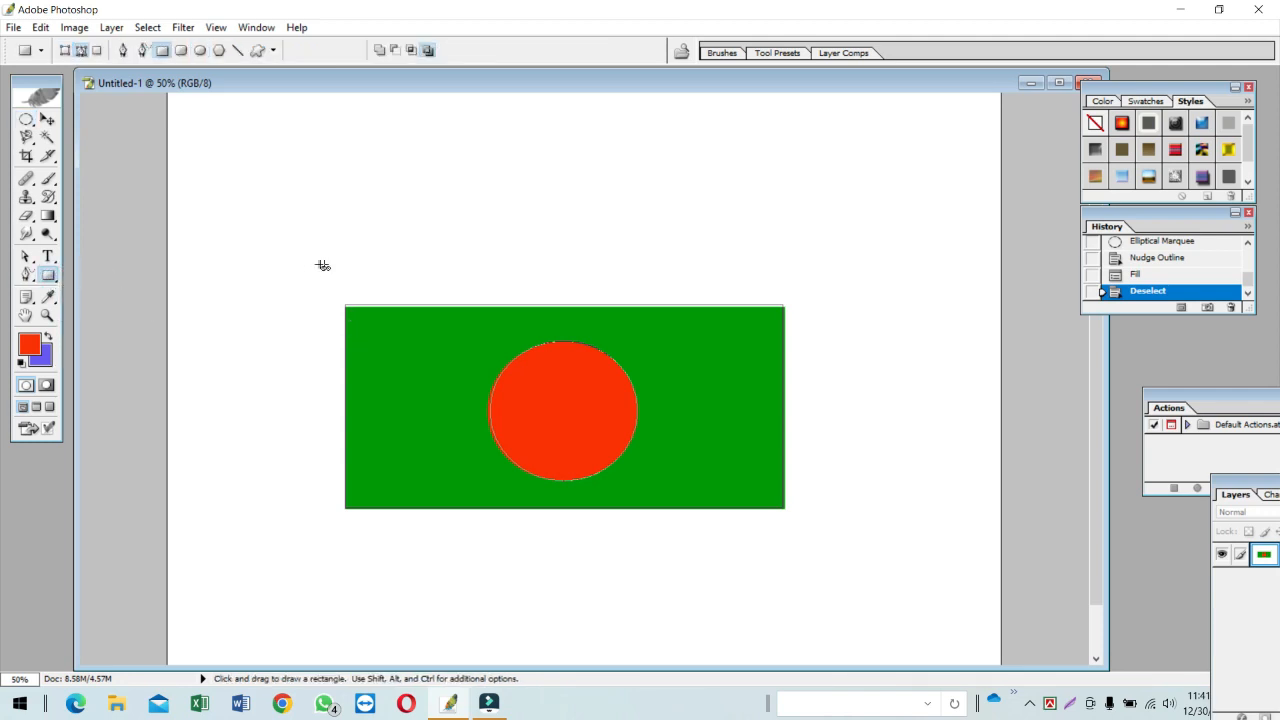
{"action": "left_click_drag", "start_coordinate": [305, 272], "coordinate": [317, 629]}
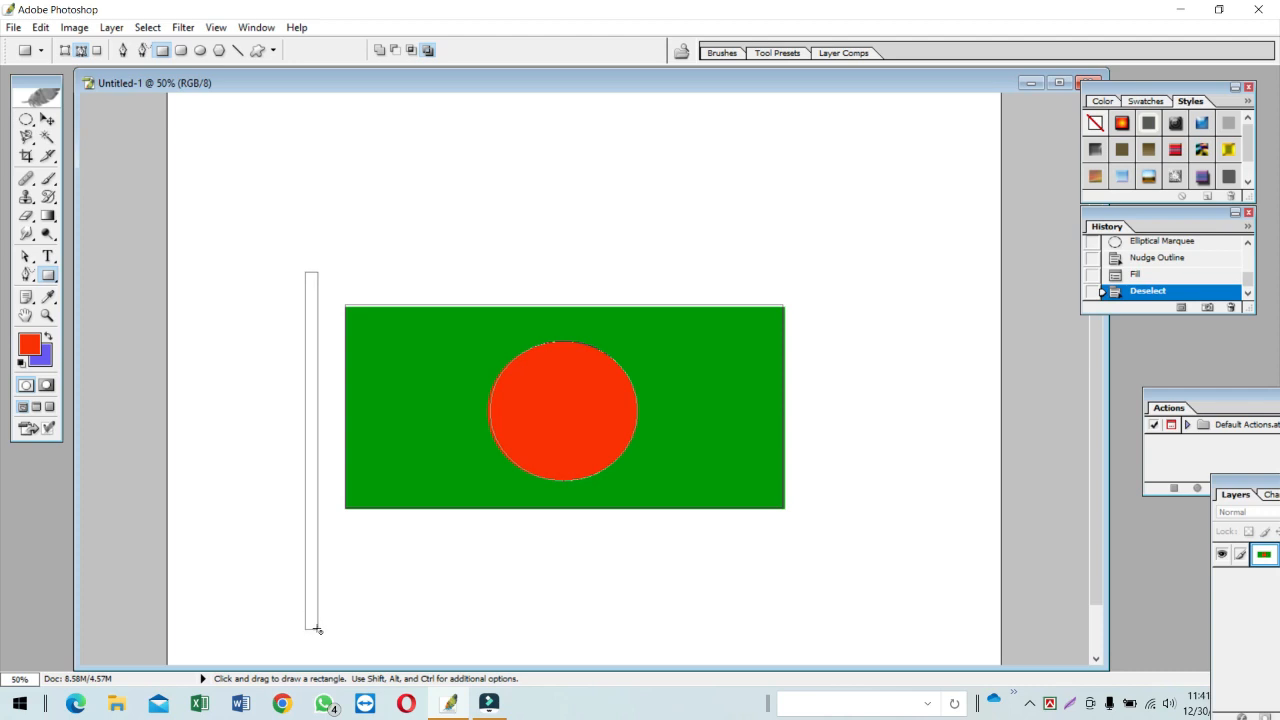
Revert History to the red circle Fill state, discarding the pole outline, and deselect.
{"action": "left_click_drag", "start_coordinate": [317, 629], "coordinate": [314, 647]}
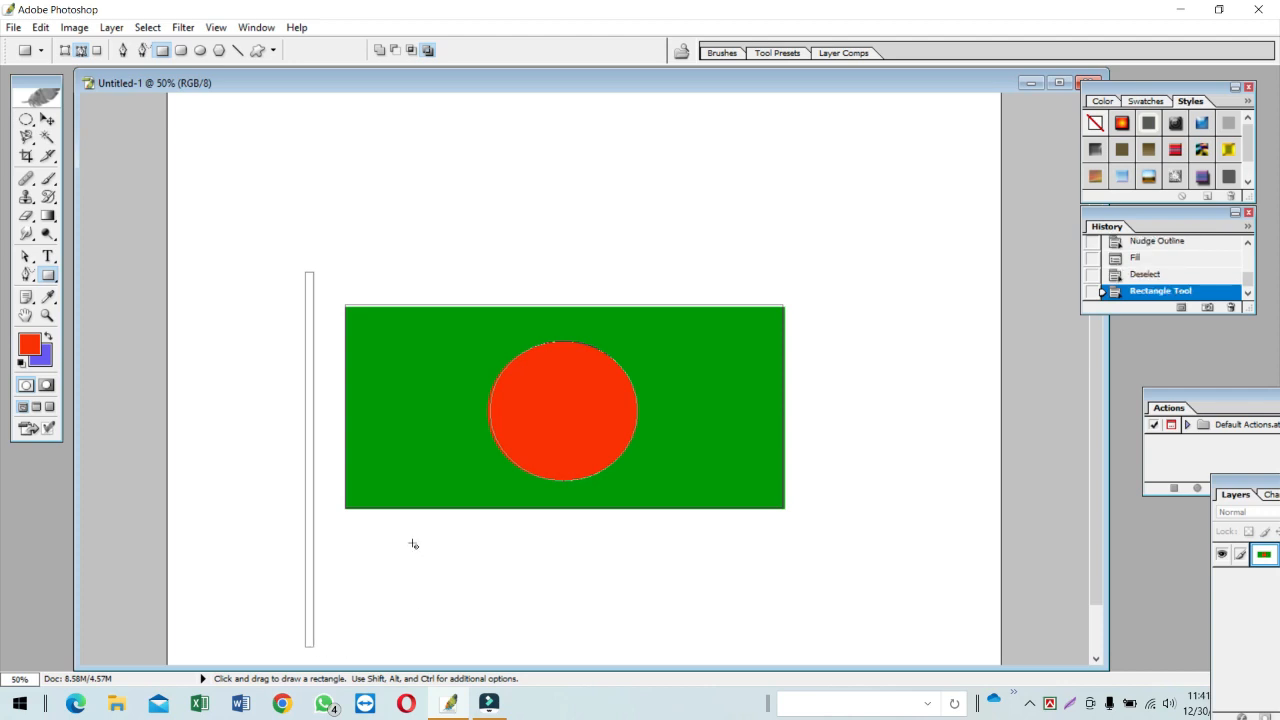
{"action": "left_click", "coordinate": [47, 119]}
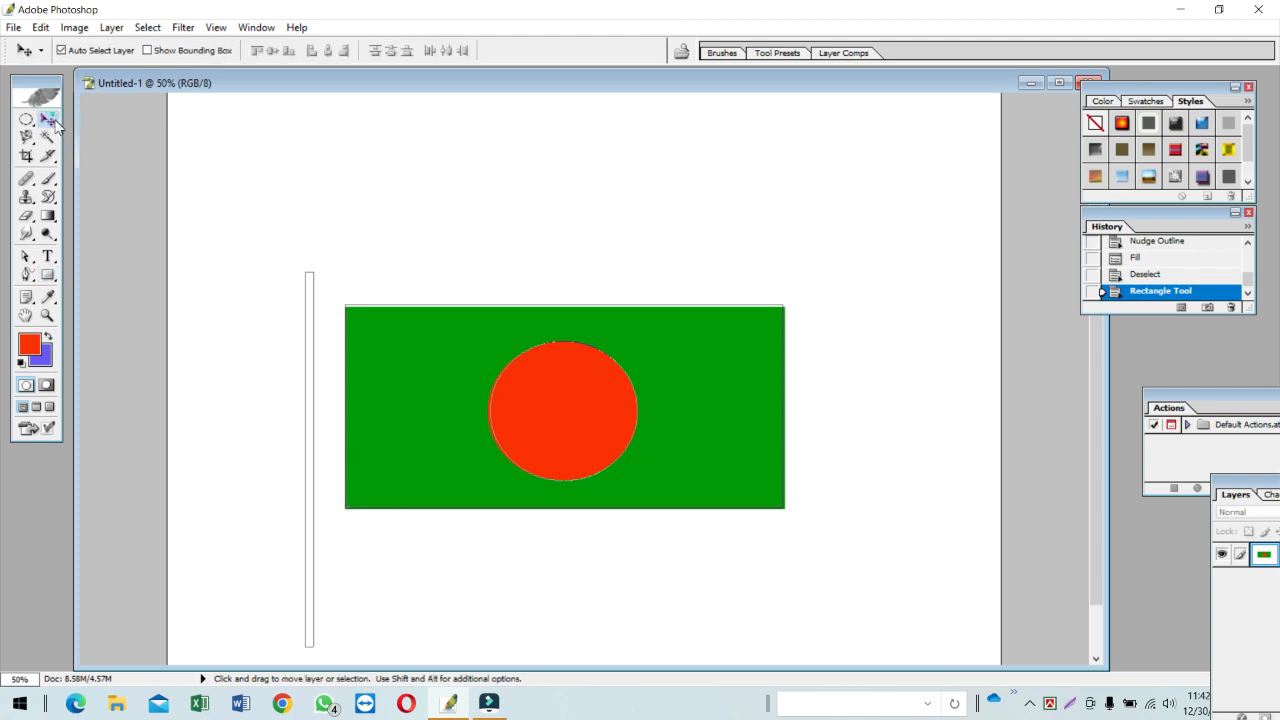
{"action": "left_click", "coordinate": [309, 294]}
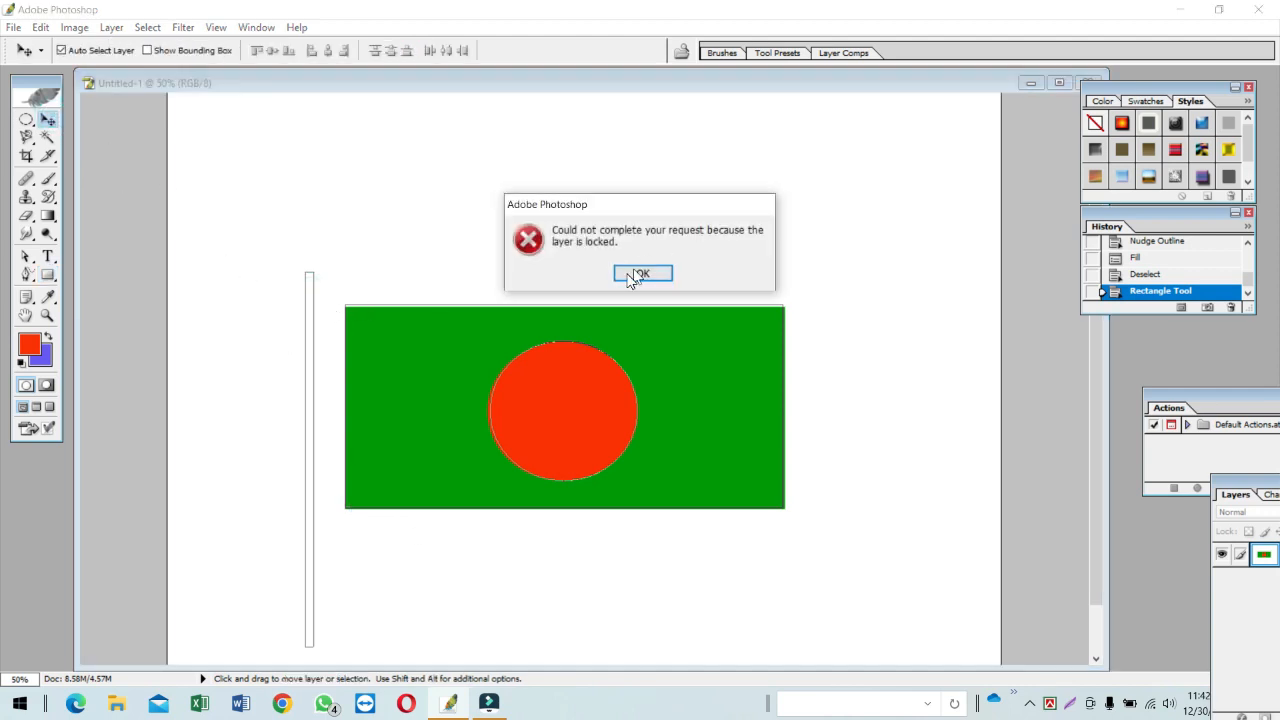
{"action": "left_click", "coordinate": [641, 274]}
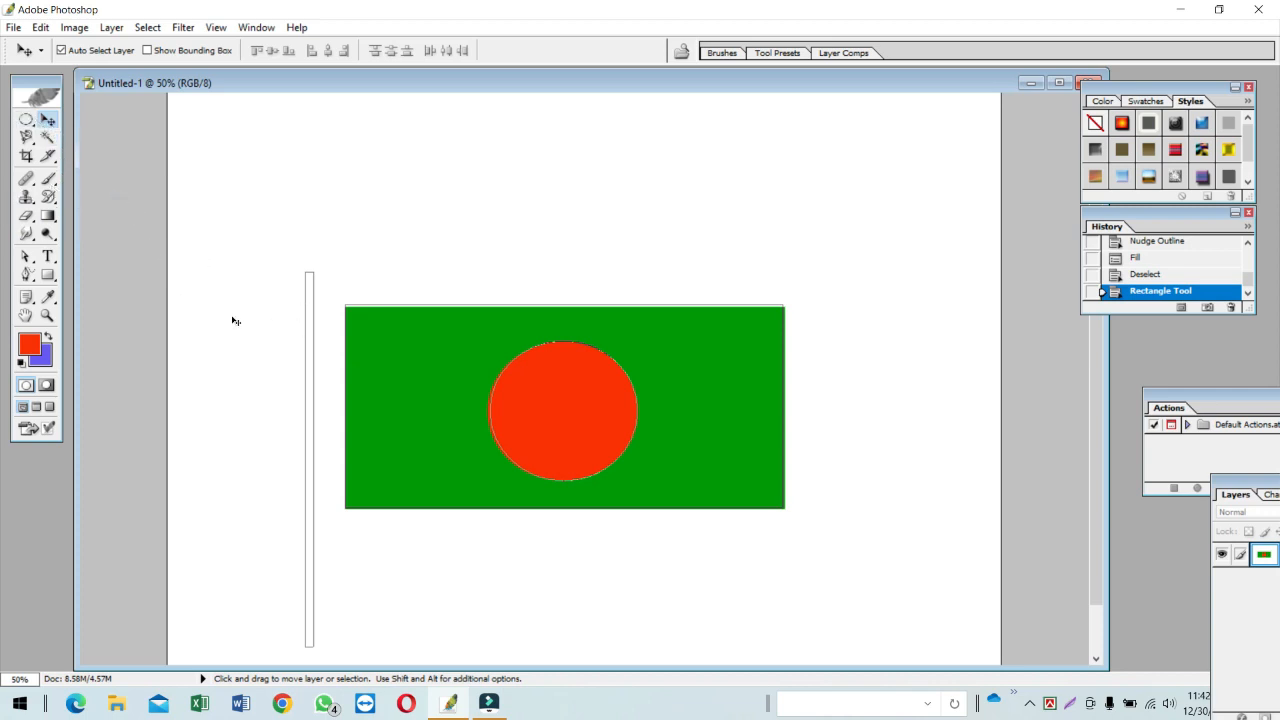
{"action": "left_click", "coordinate": [1135, 259]}
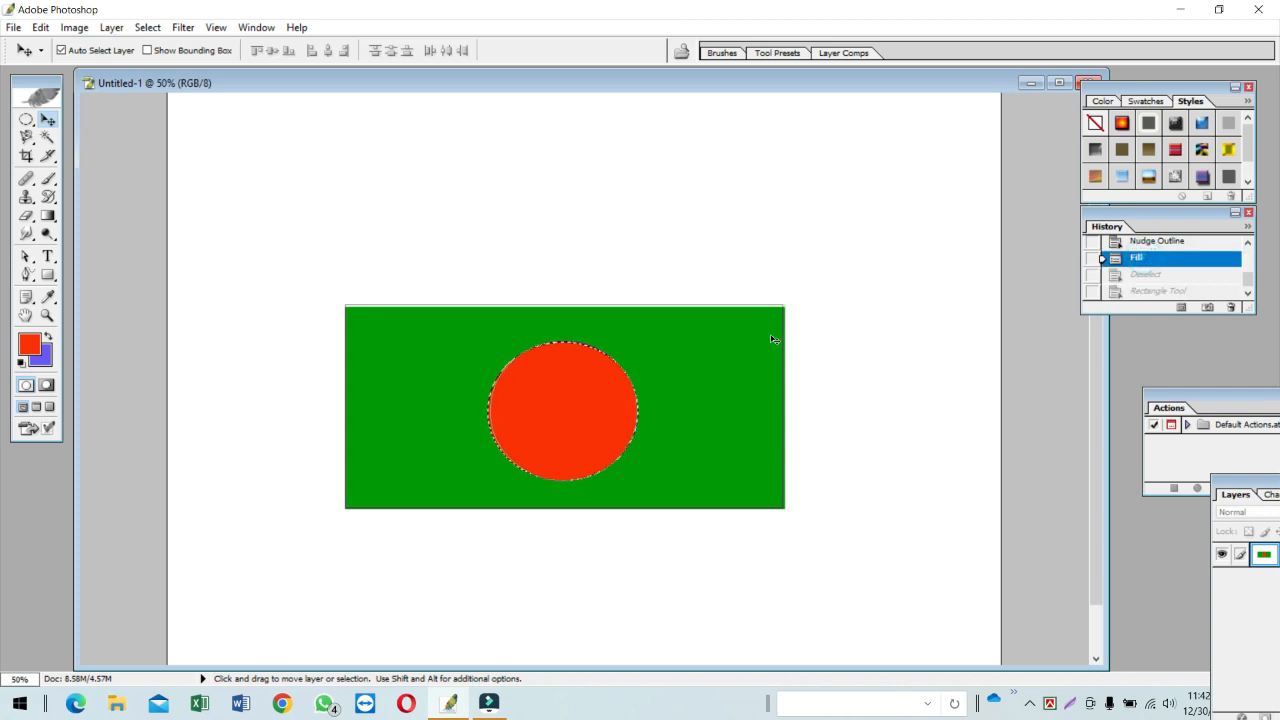
{"action": "key", "text": "ctrl+d"}
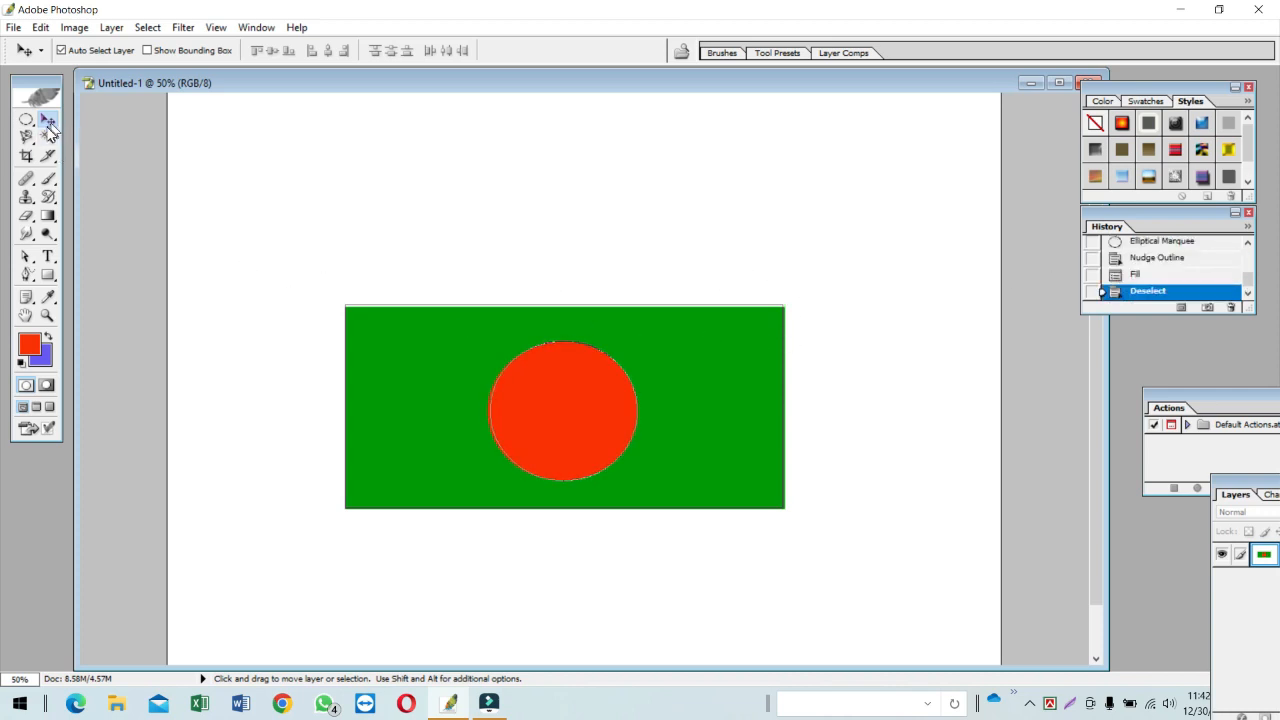
Select a thin vertical strip at the flag's left edge and fill it with the background colour.
{"action": "left_click_drag", "start_coordinate": [24, 118], "coordinate": [87, 126]}
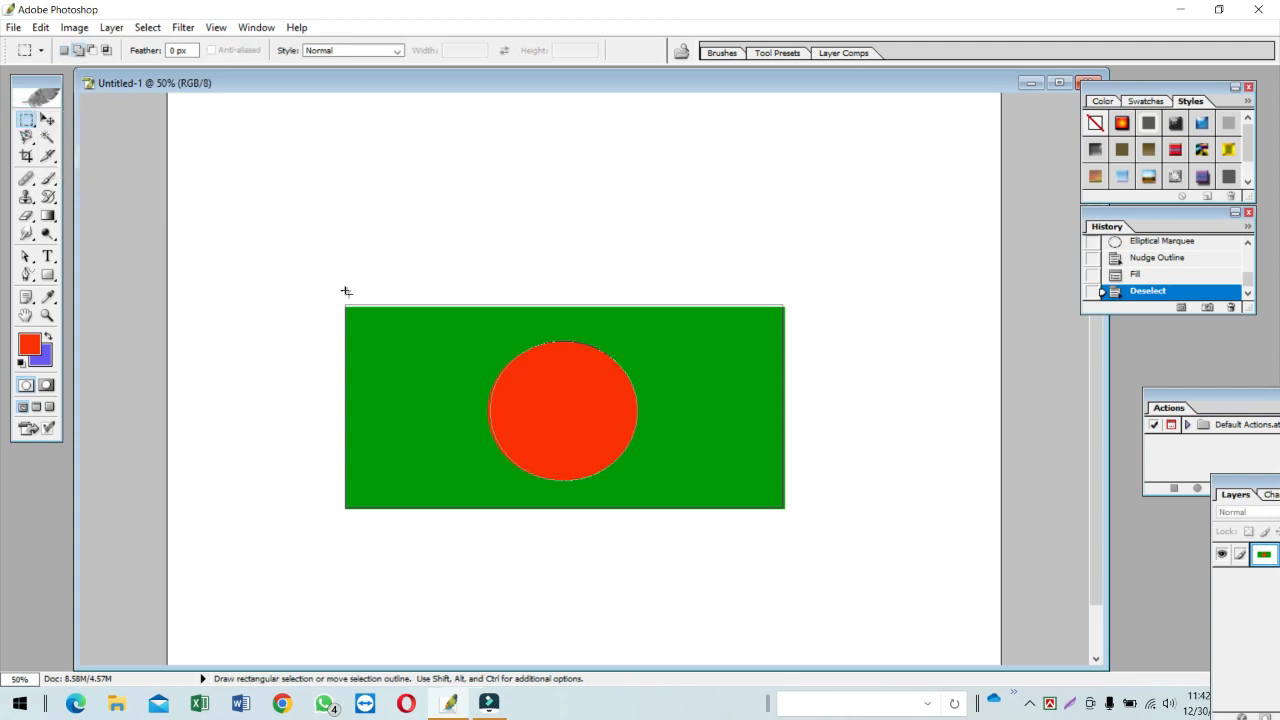
{"action": "left_click_drag", "start_coordinate": [321, 282], "coordinate": [317, 511]}
{"action": "left_click_drag", "start_coordinate": [325, 658], "coordinate": [324, 658]}
{"action": "key", "text": "Right"}
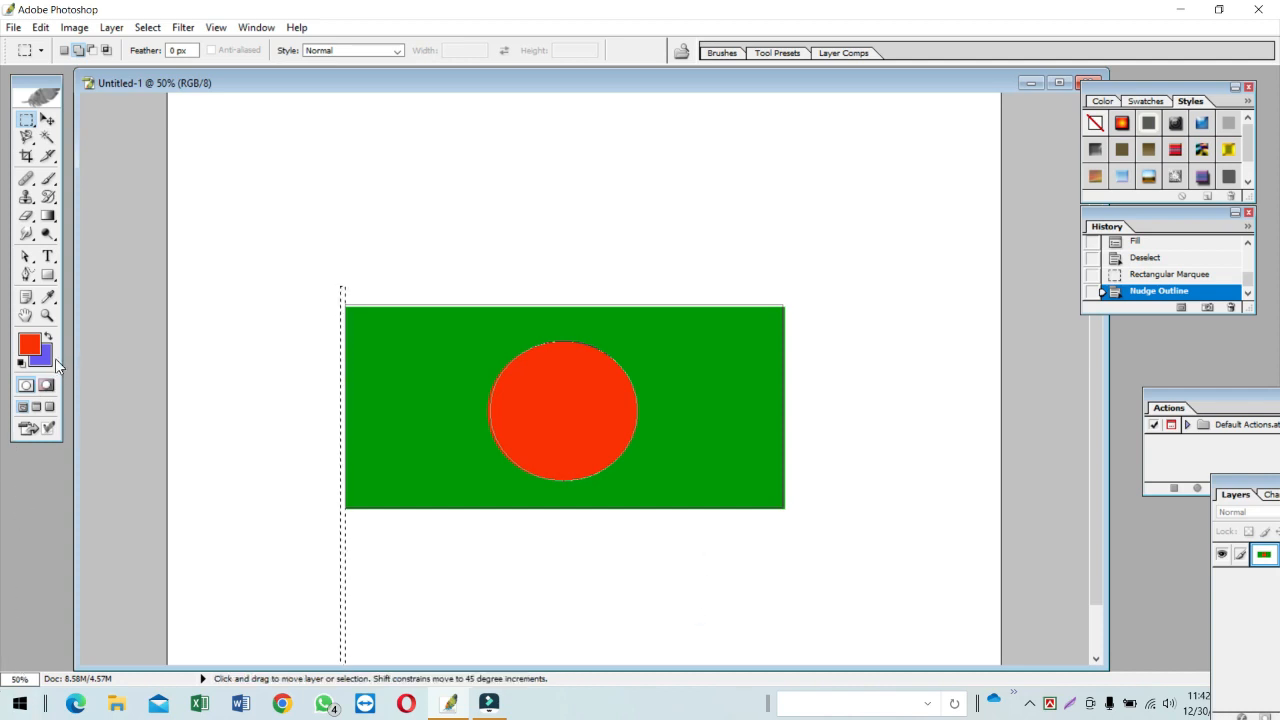
{"action": "key", "text": "ctrl+BackSpace"}
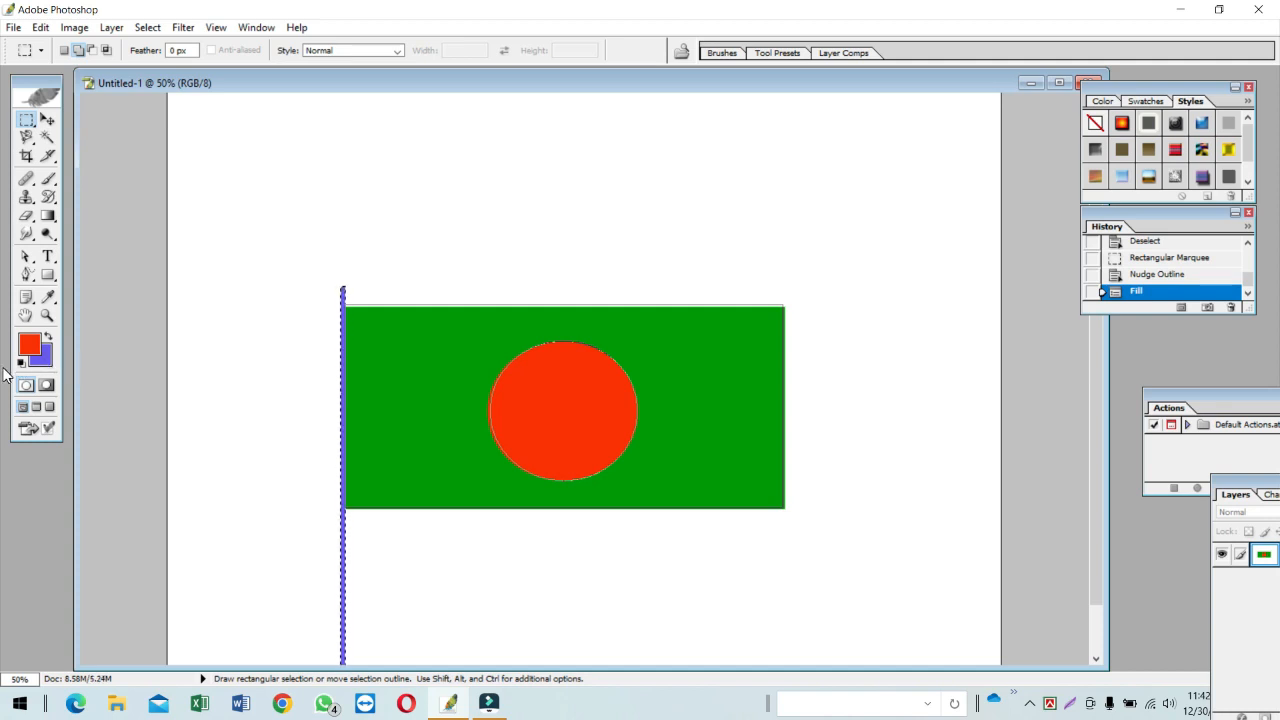
{"action": "key", "text": "ctrl+d"}
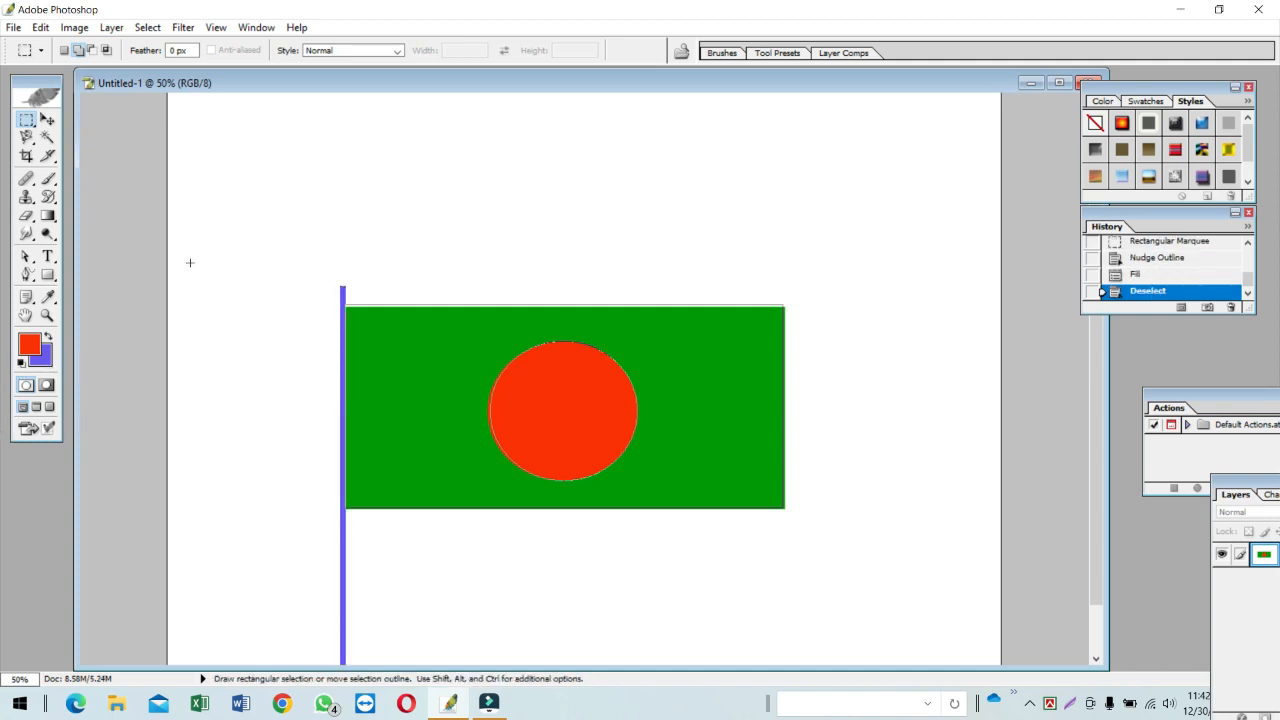
{"action": "key", "text": "ctrl+z"}
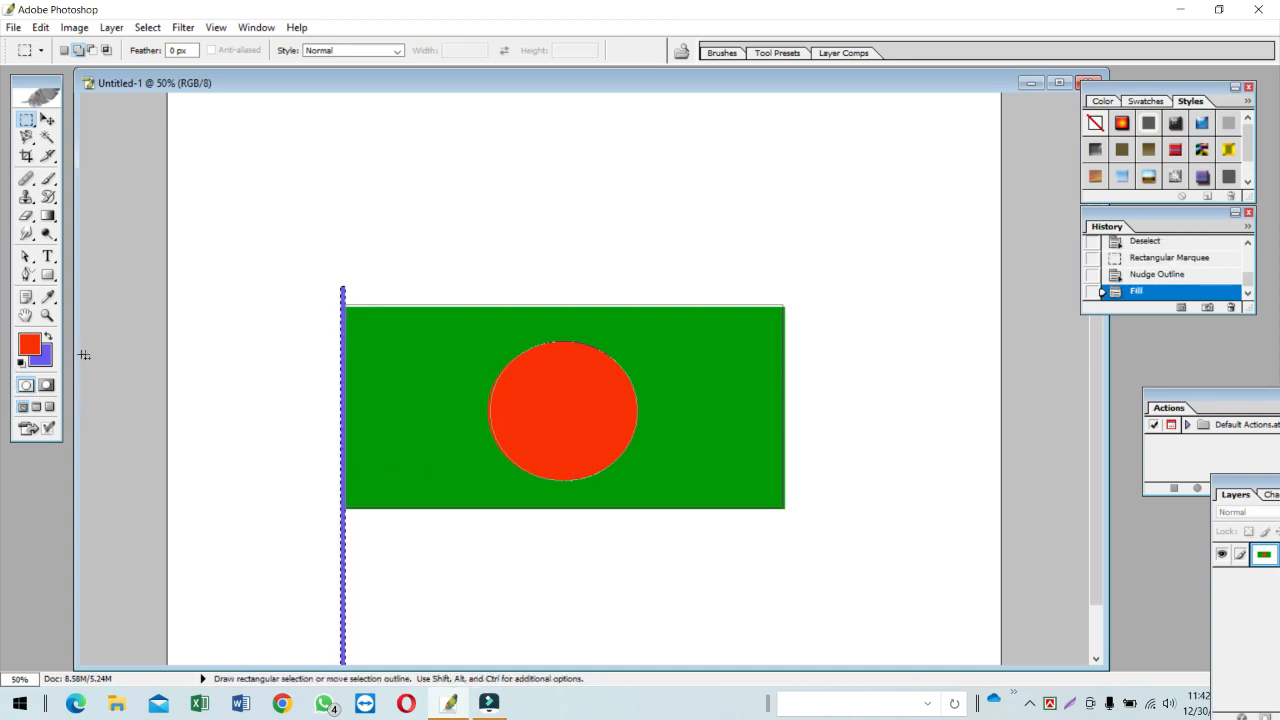
Refill the flagpole strip with dark brown 471B11 and deselect.
{"action": "left_click", "coordinate": [29, 344]}
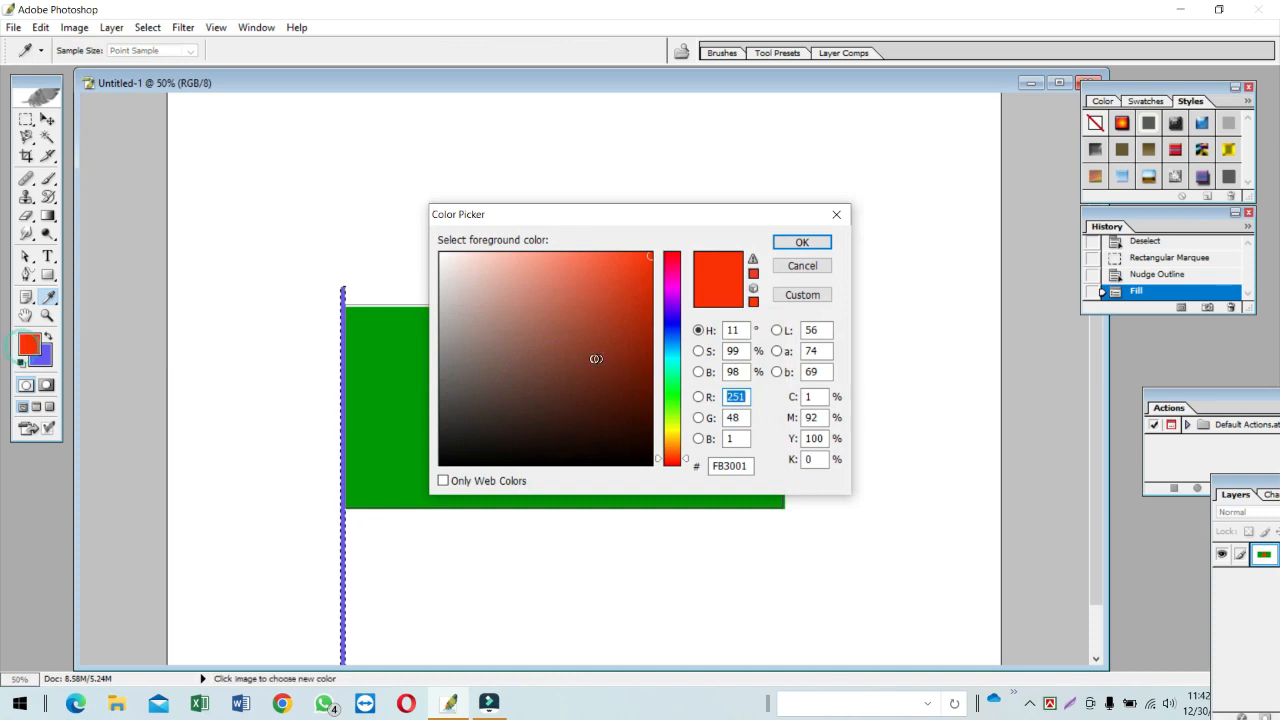
{"action": "left_click_drag", "start_coordinate": [596, 358], "coordinate": [598, 255]}
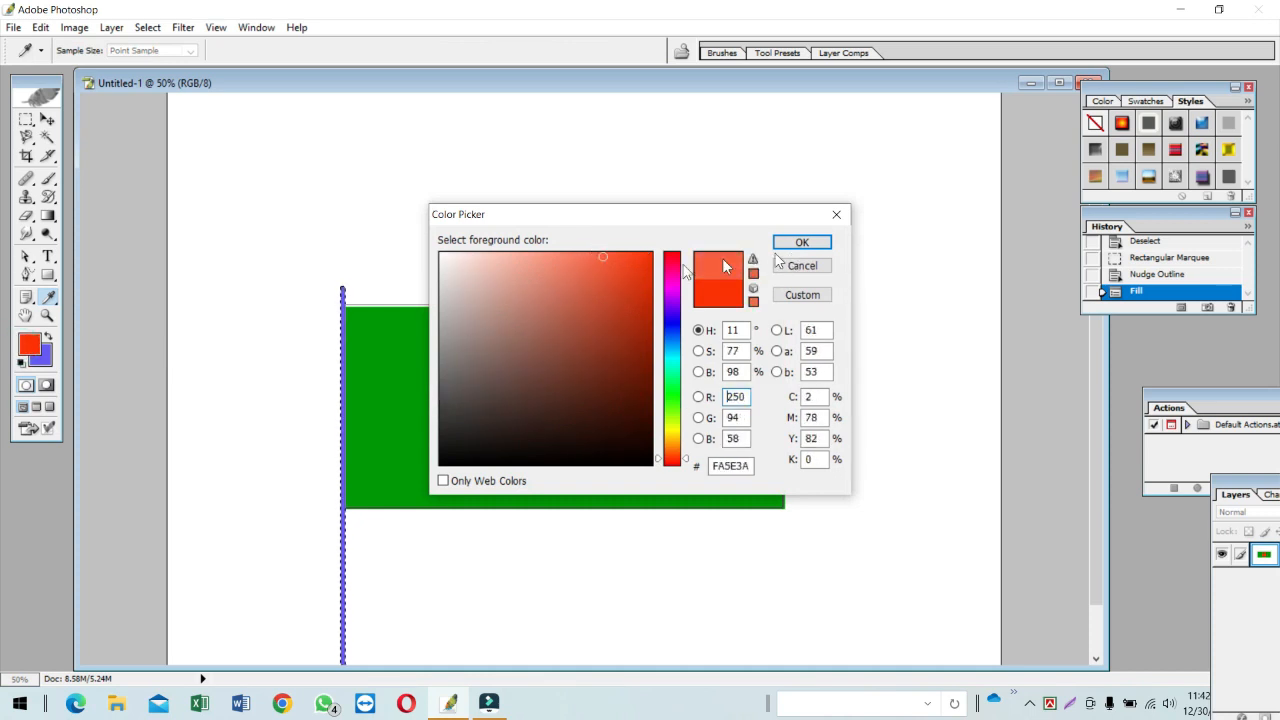
{"action": "left_click_drag", "start_coordinate": [530, 355], "coordinate": [602, 406]}
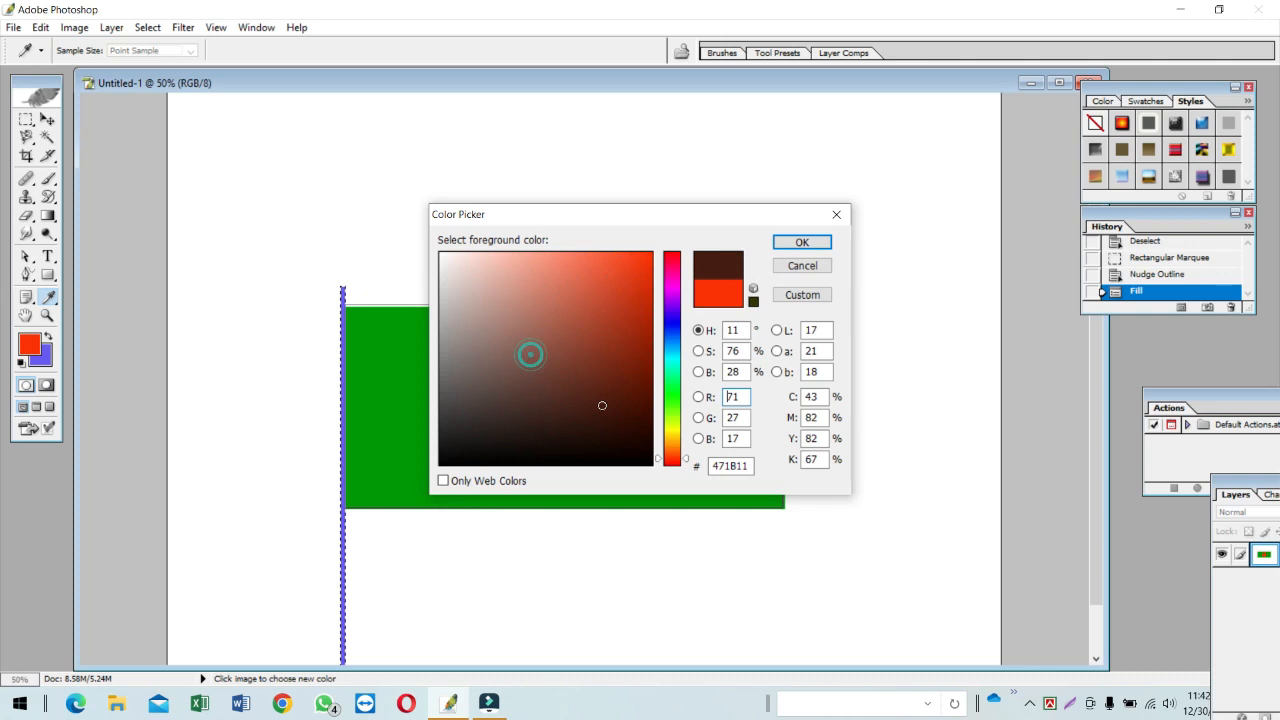
{"action": "left_click", "coordinate": [794, 241]}
{"action": "key", "text": "alt+BackSpace"}
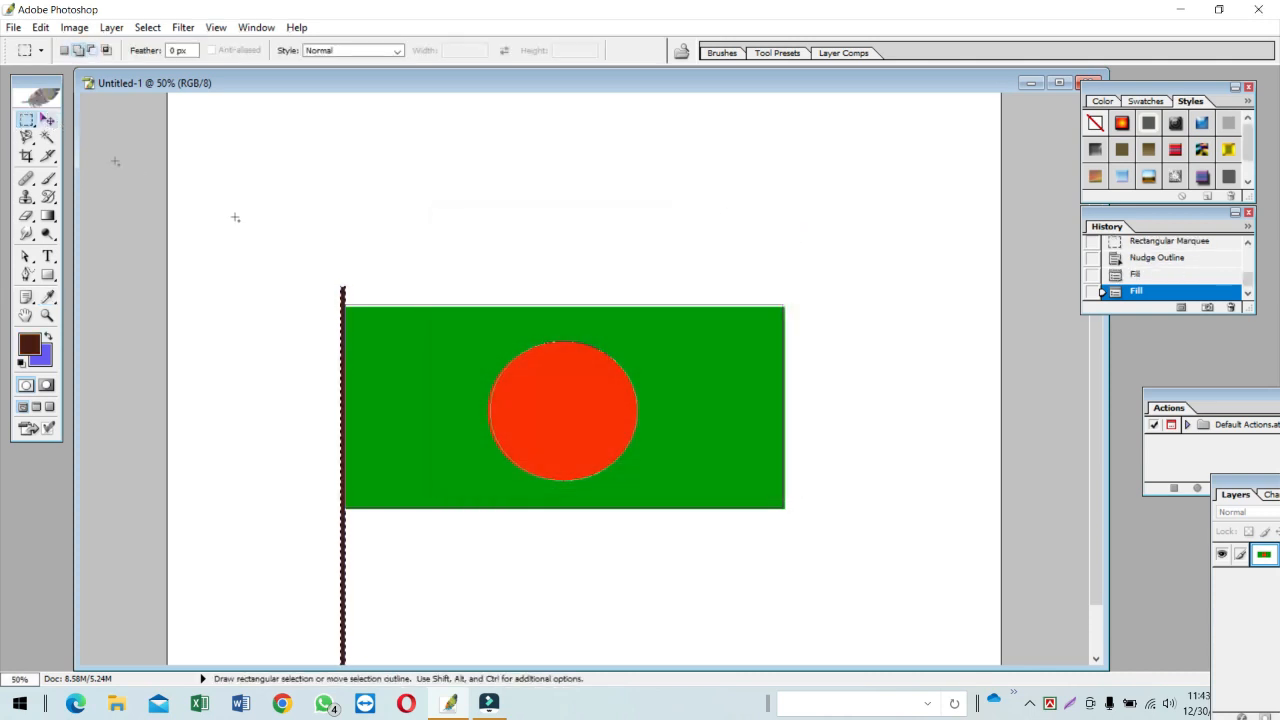
{"action": "key", "text": "ctrl+d"}
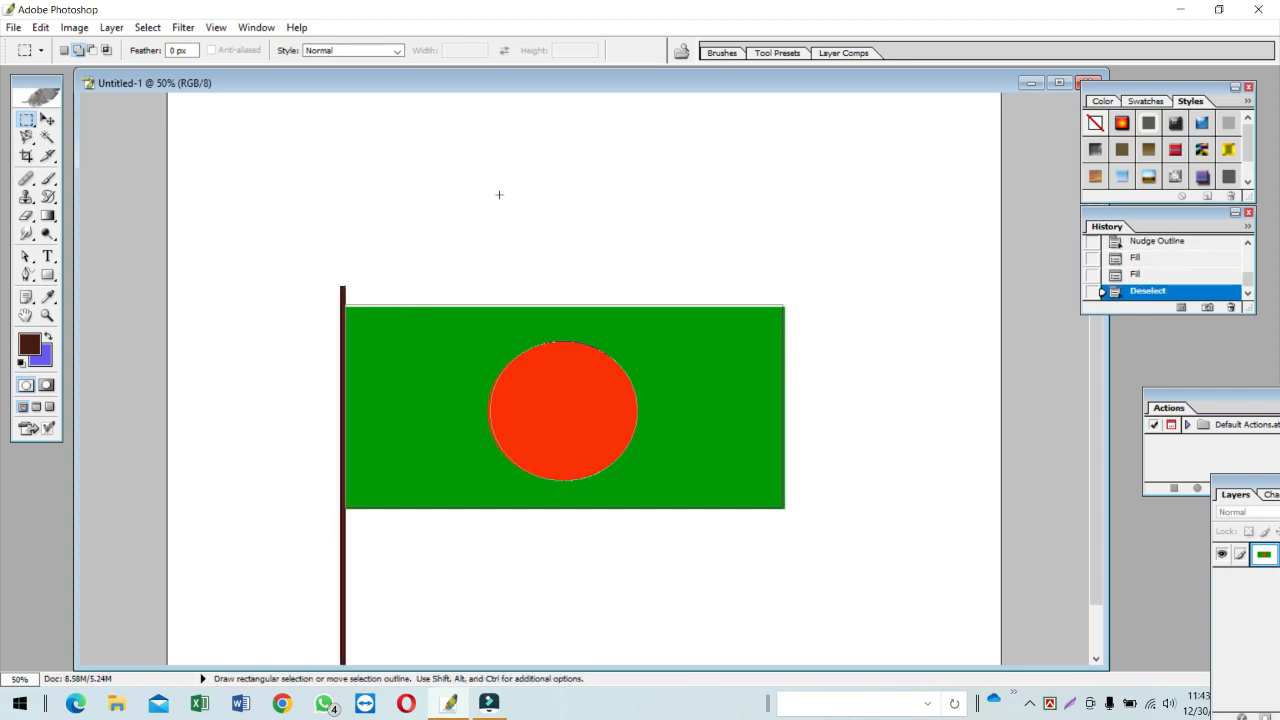
{"action": "left_click", "coordinate": [499, 194]}
Draw a slanted straight line left of the flag with the Line Tool.
{"action": "left_click", "coordinate": [47, 275]}
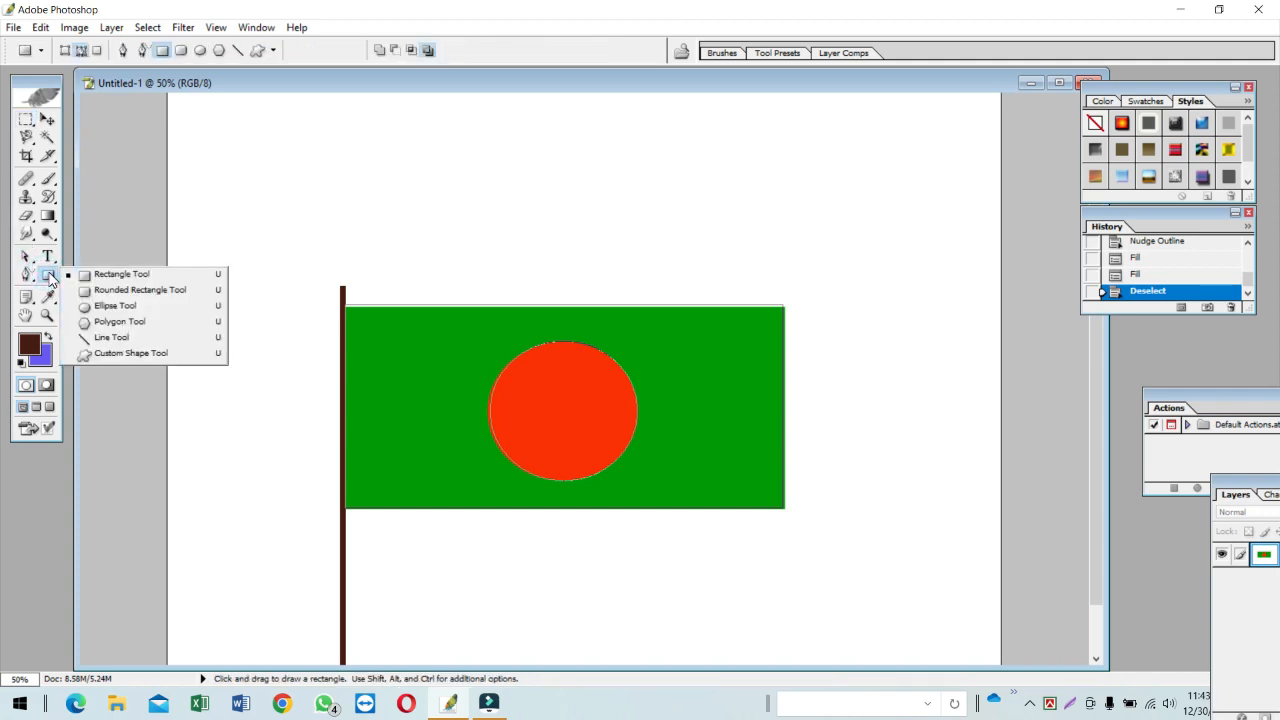
{"action": "left_click", "coordinate": [124, 338]}
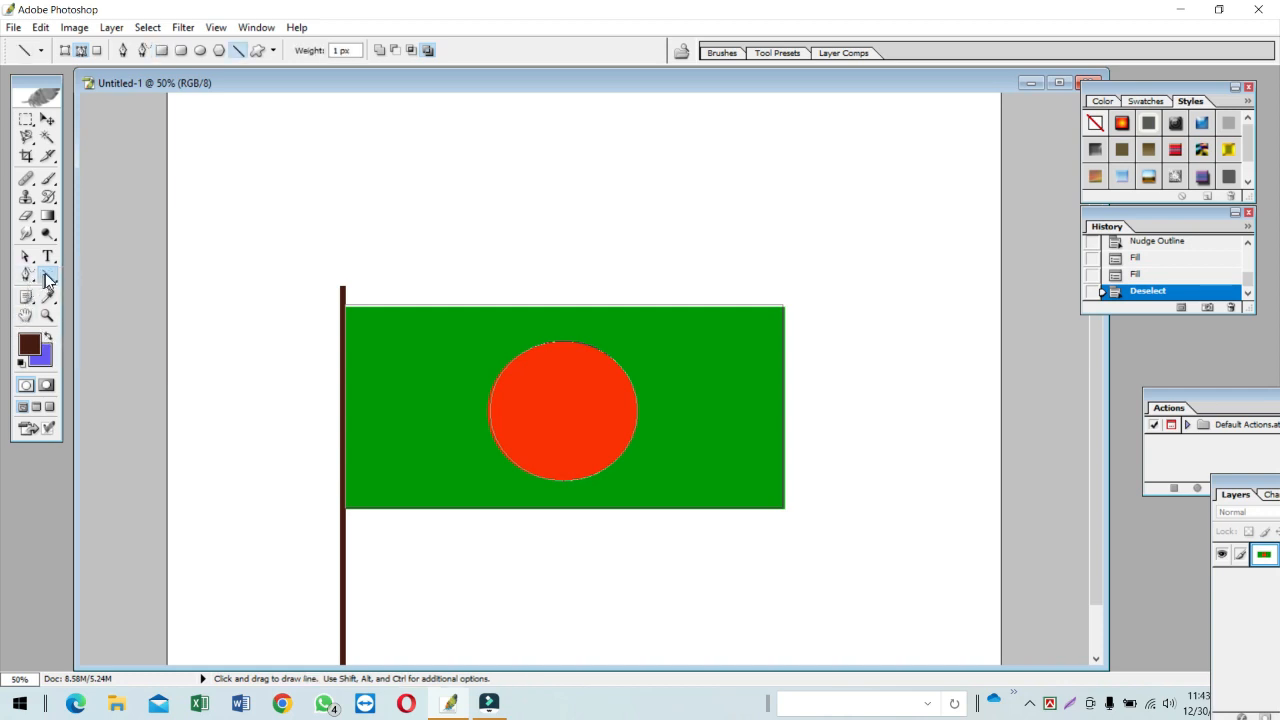
{"action": "left_click_drag", "start_coordinate": [193, 238], "coordinate": [233, 543]}
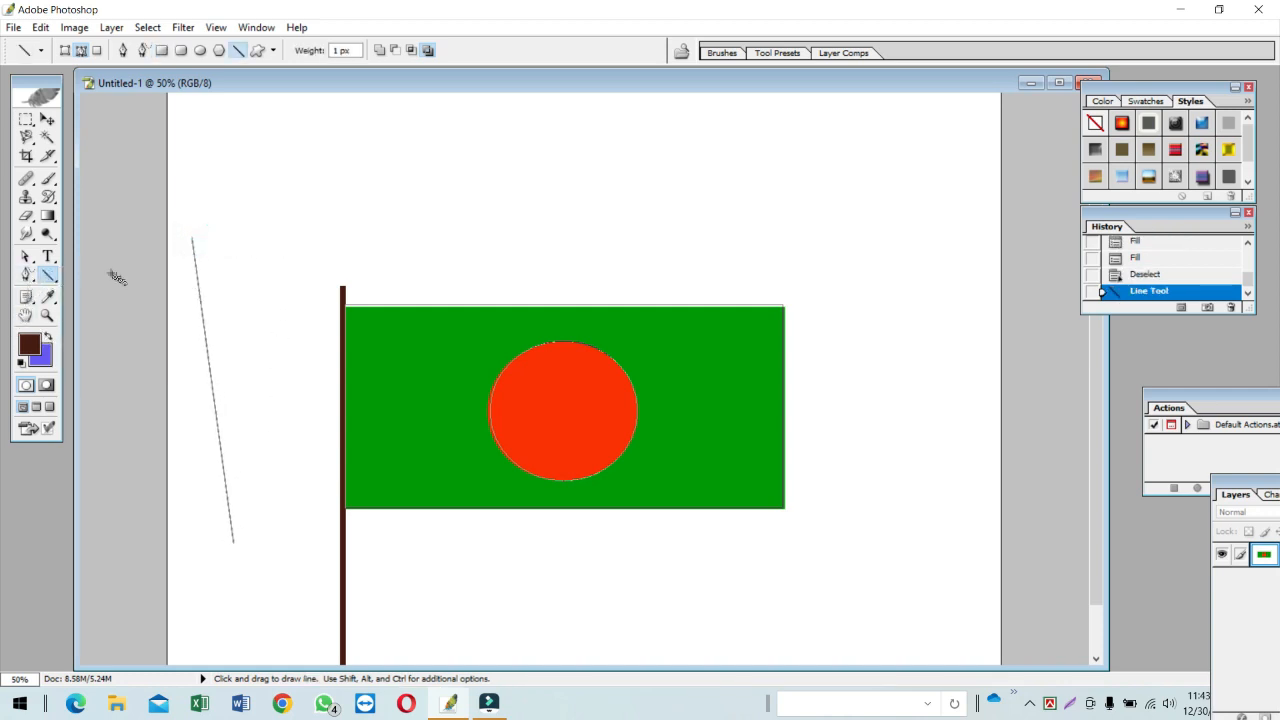
Draw a five-sided polygon outline near the canvas top-left.
{"action": "left_click", "coordinate": [48, 273]}
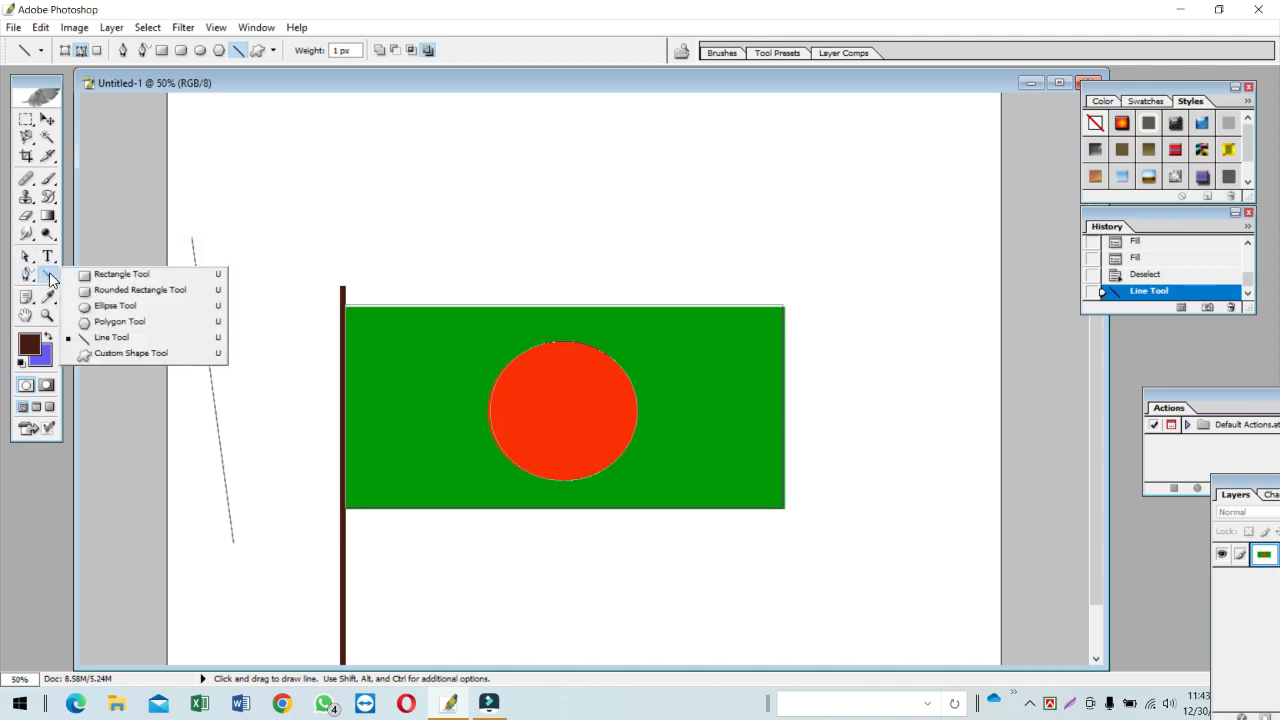
{"action": "left_click", "coordinate": [130, 321]}
{"action": "left_click_drag", "start_coordinate": [290, 157], "coordinate": [298, 226]}
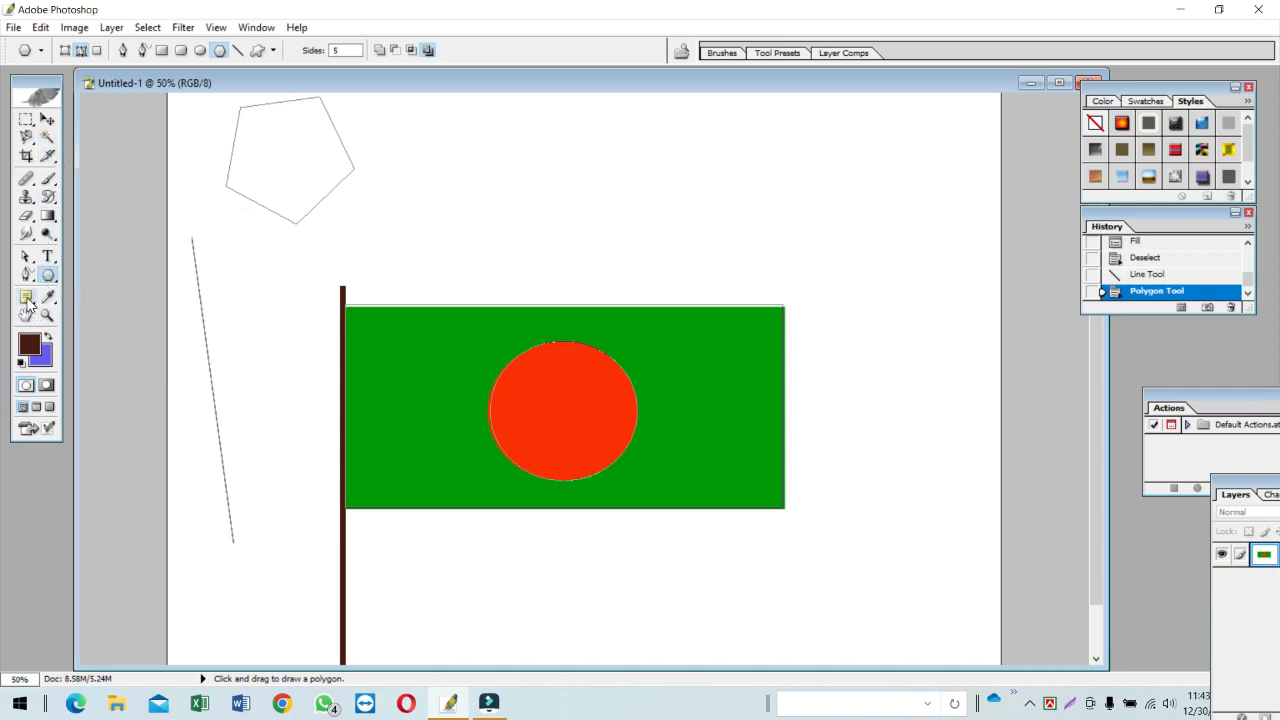
{"action": "left_click_drag", "start_coordinate": [26, 297], "coordinate": [91, 300]}
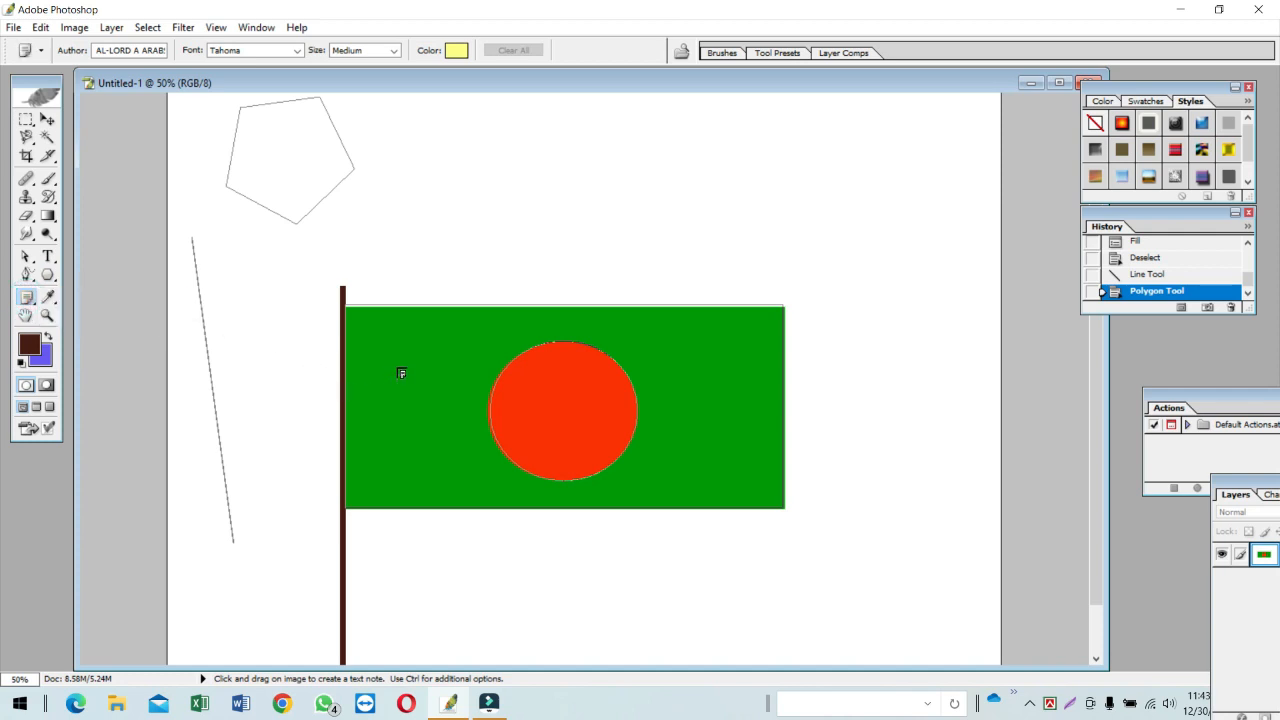
Place an empty annotation note on the green flag beside the red circle.
{"action": "left_click_drag", "start_coordinate": [398, 369], "coordinate": [490, 497]}
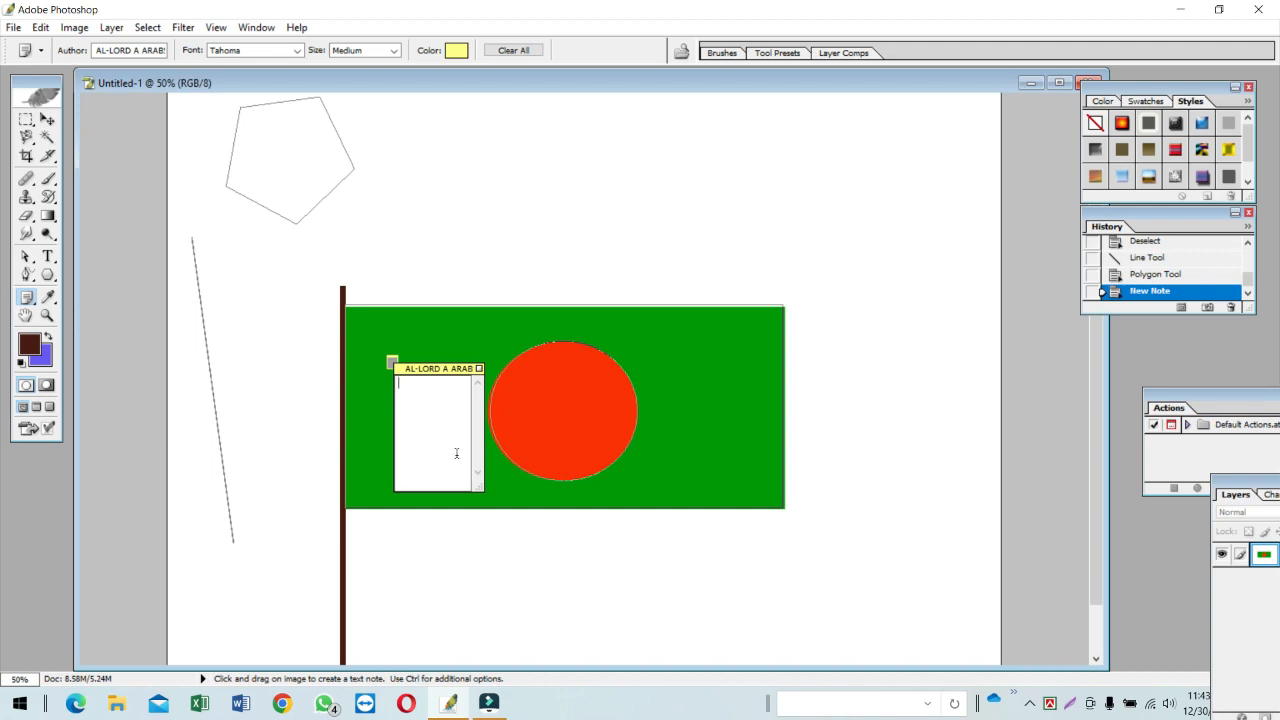
{"action": "type", "text": "the"}
{"action": "key", "text": "BackSpace"}
{"action": "key", "text": "BackSpace"}
Zoom in slightly on the flag.
{"action": "left_click", "coordinate": [46, 316]}
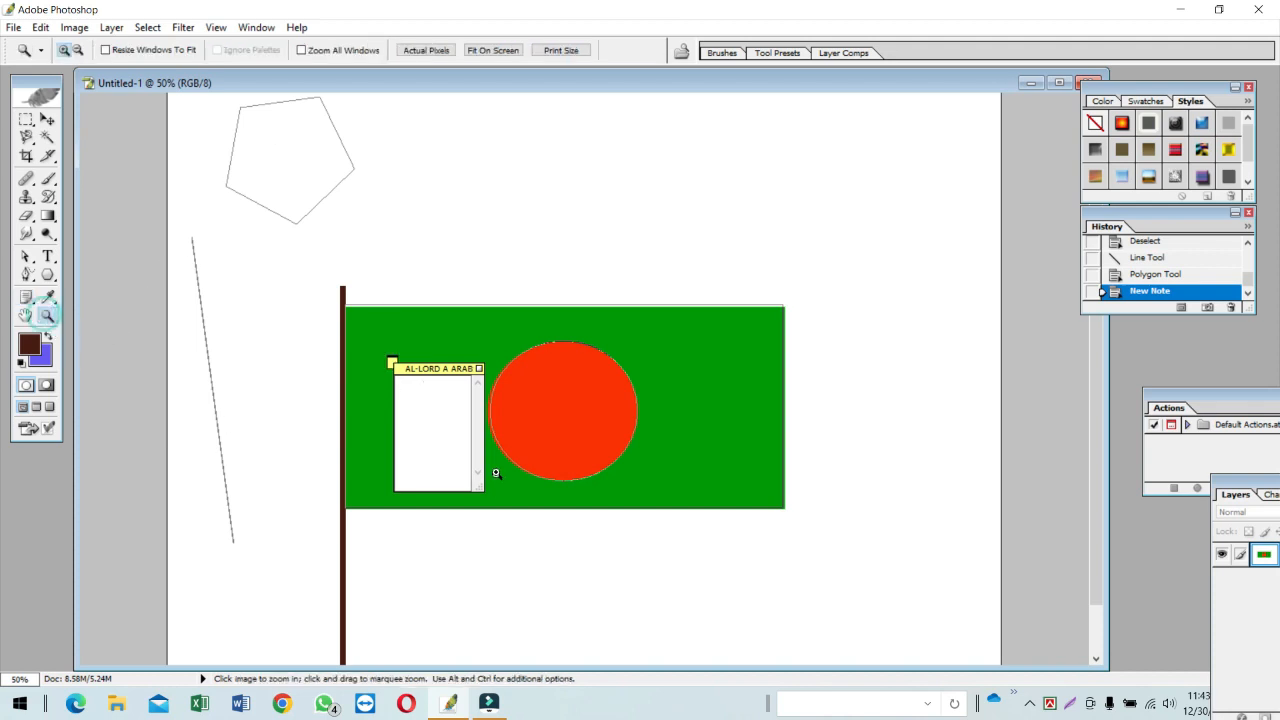
{"action": "left_click", "coordinate": [571, 463]}
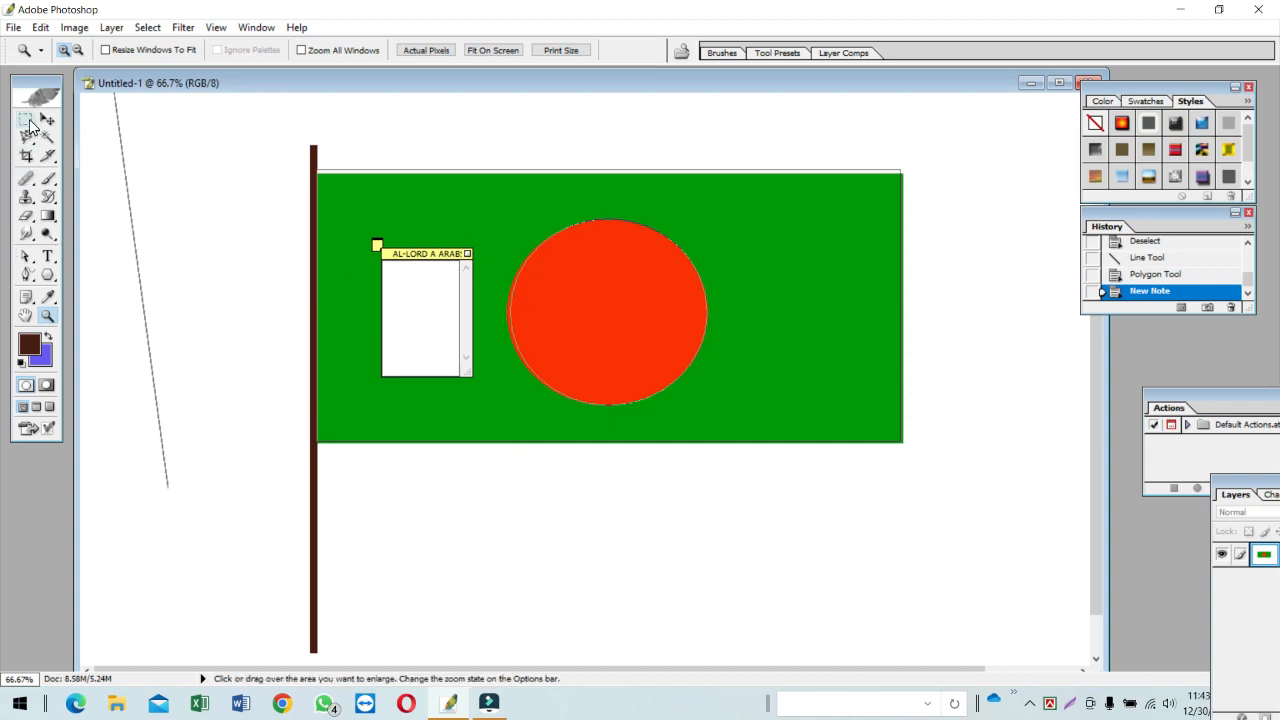
{"action": "left_click", "coordinate": [47, 119]}
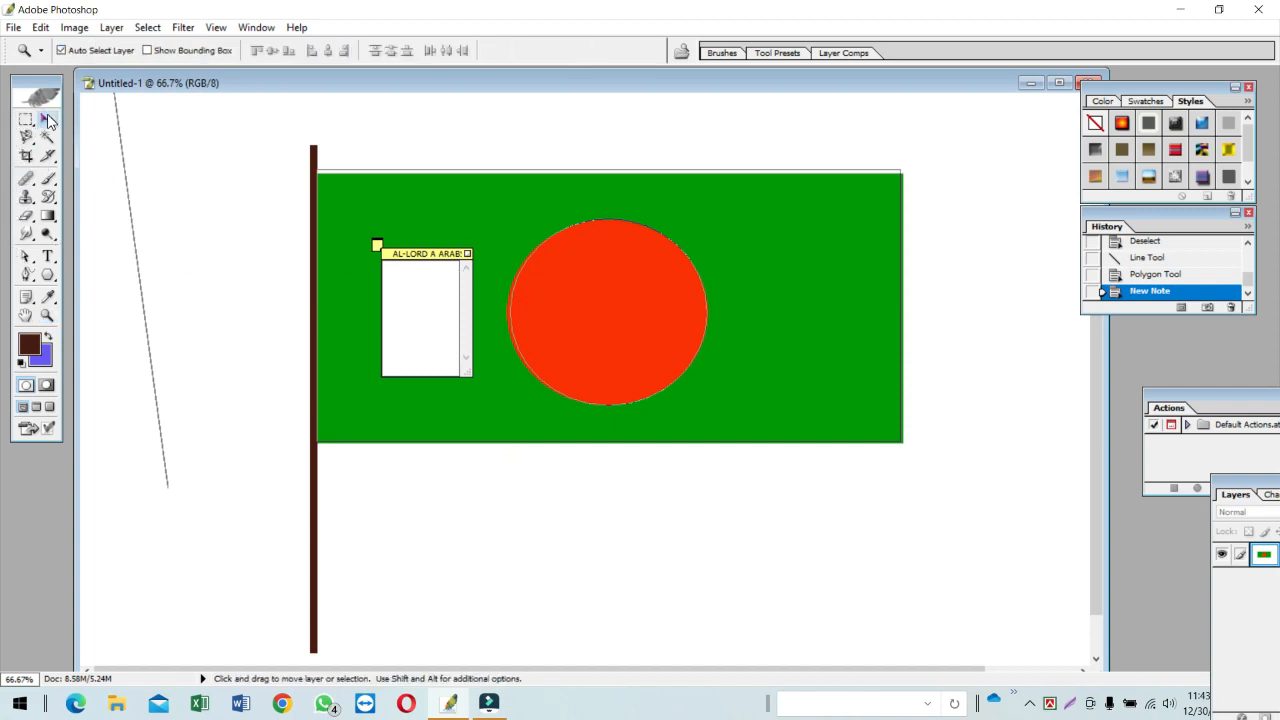
Reposition and enlarge the note, type 'Hwo to makle a Flage of Bangladesh', then shrink it to fit.
{"action": "left_click_drag", "start_coordinate": [386, 255], "coordinate": [366, 239]}
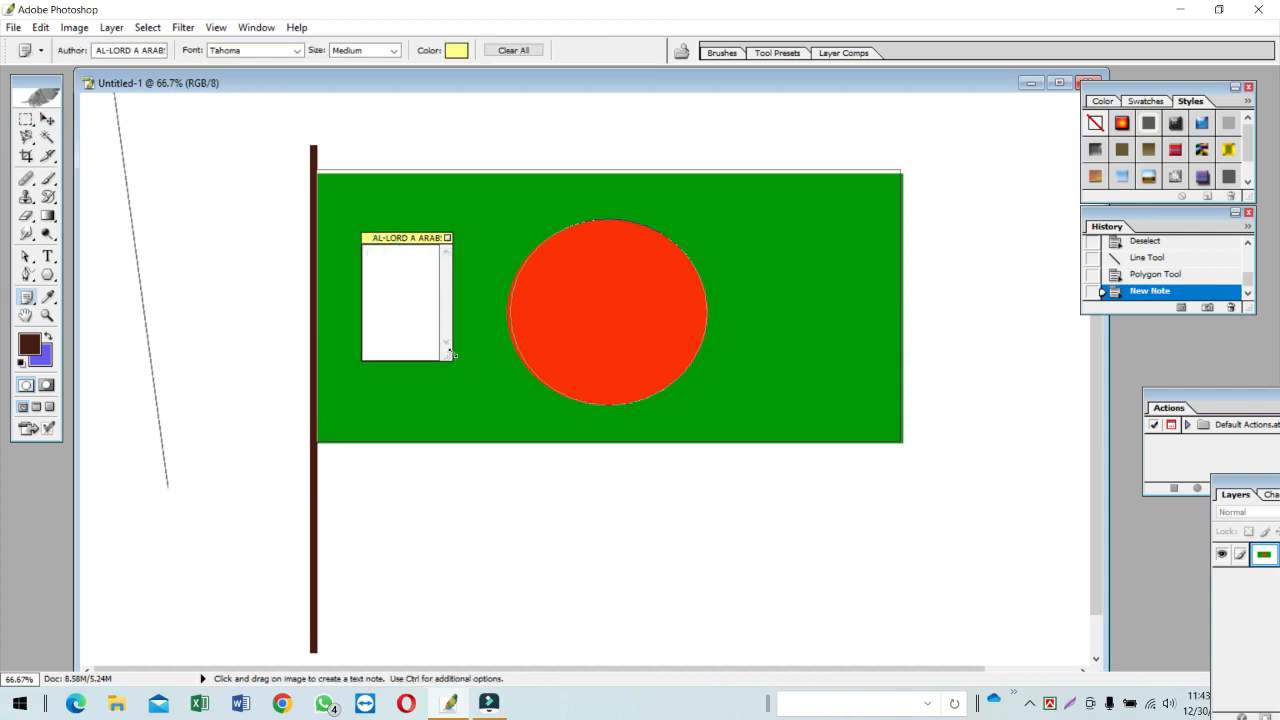
{"action": "left_click_drag", "start_coordinate": [449, 356], "coordinate": [489, 410]}
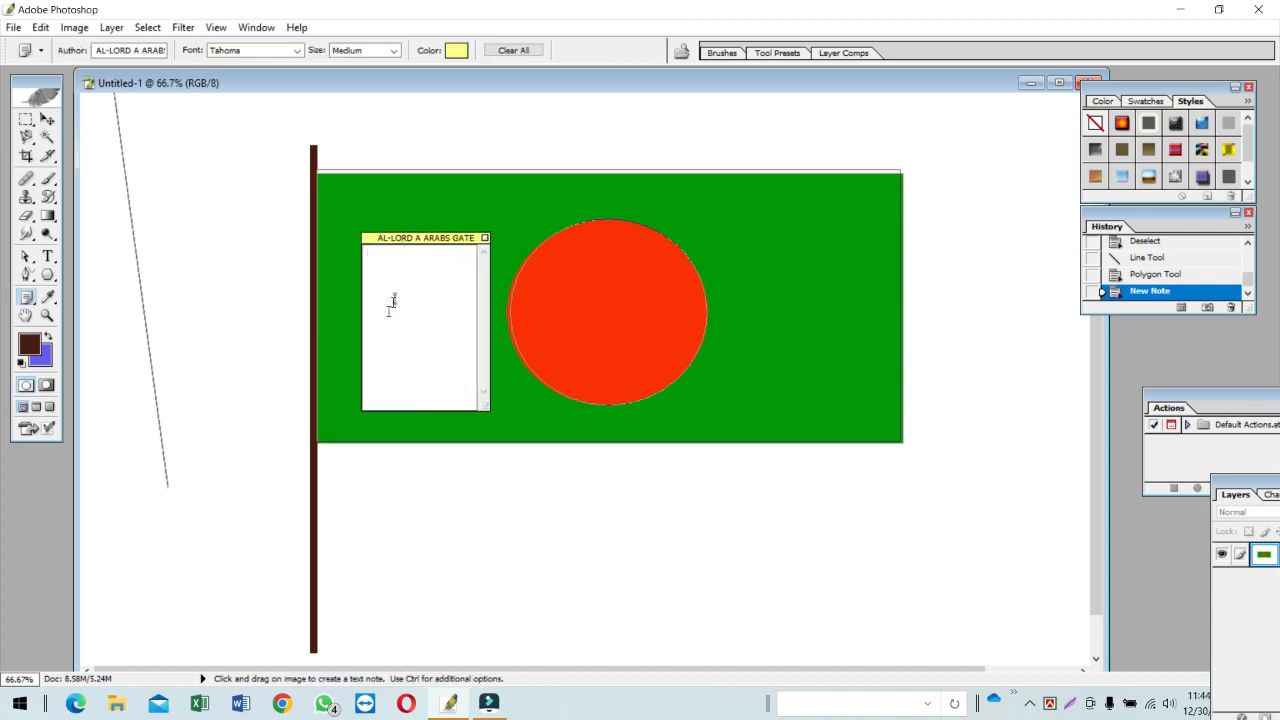
{"action": "left_click", "coordinate": [373, 256]}
{"action": "type", "text": "Hwo to makle a Flage of Bangladeawh"}
{"action": "key", "text": "BackSpace"}
{"action": "type", "text": "sh"}
{"action": "left_click_drag", "start_coordinate": [483, 399], "coordinate": [493, 302]}
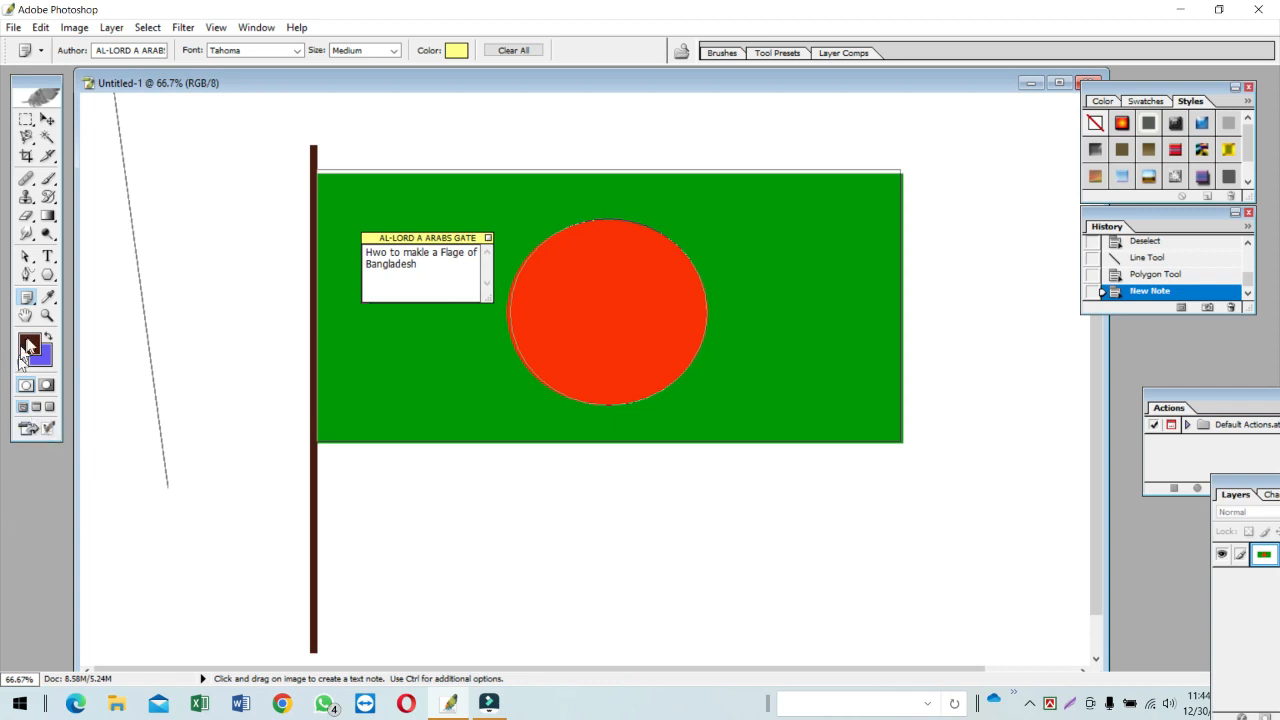
{"action": "left_click", "coordinate": [47, 298]}
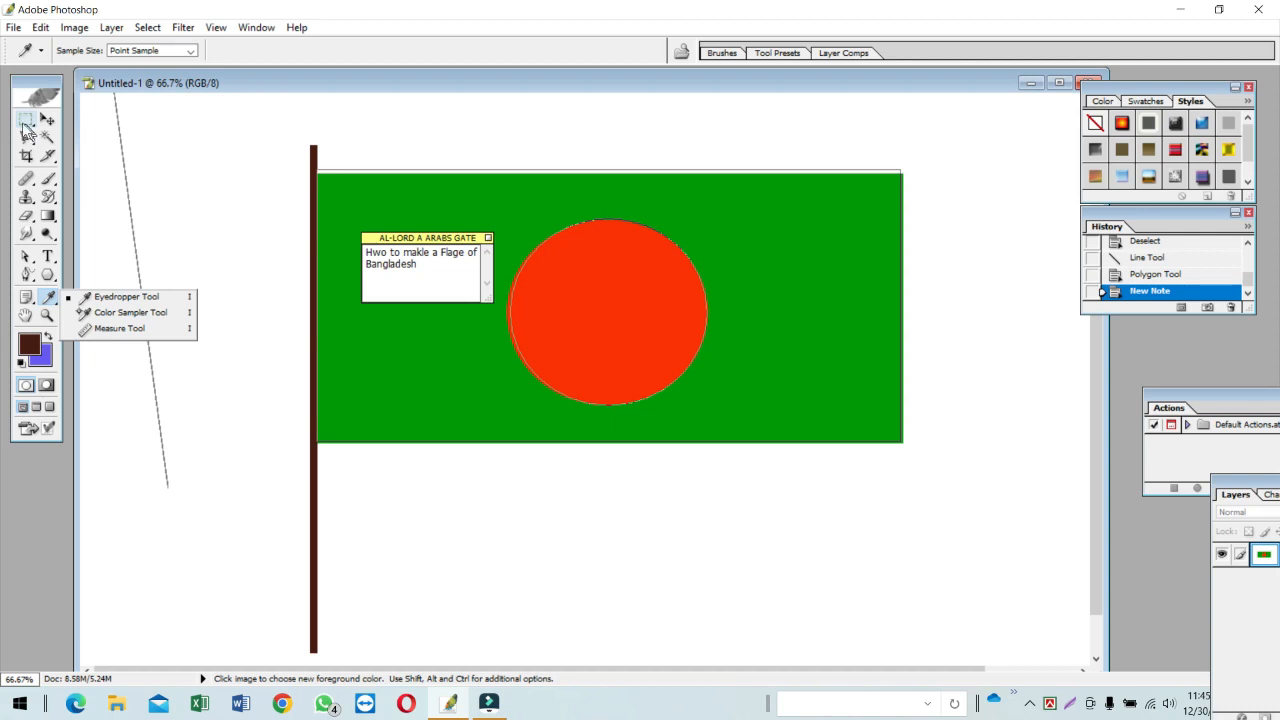
{"action": "left_click", "coordinate": [20, 30]}
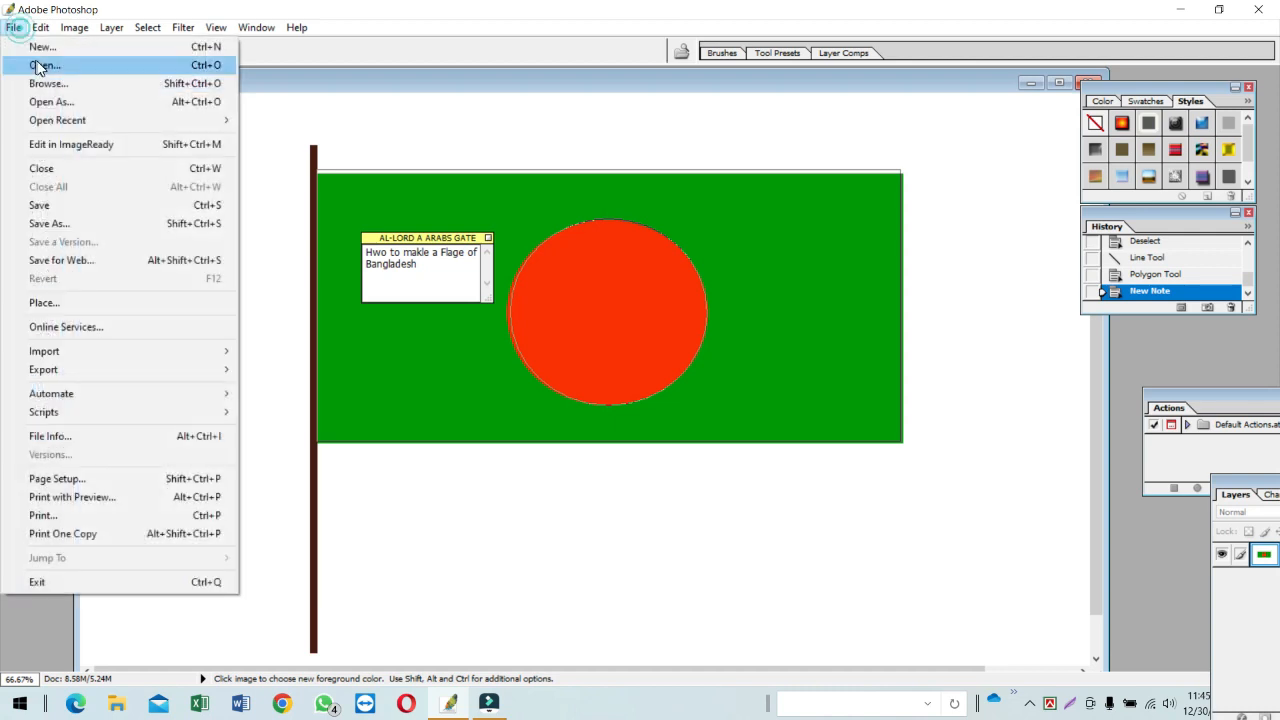
{"action": "left_click", "coordinate": [40, 65]}
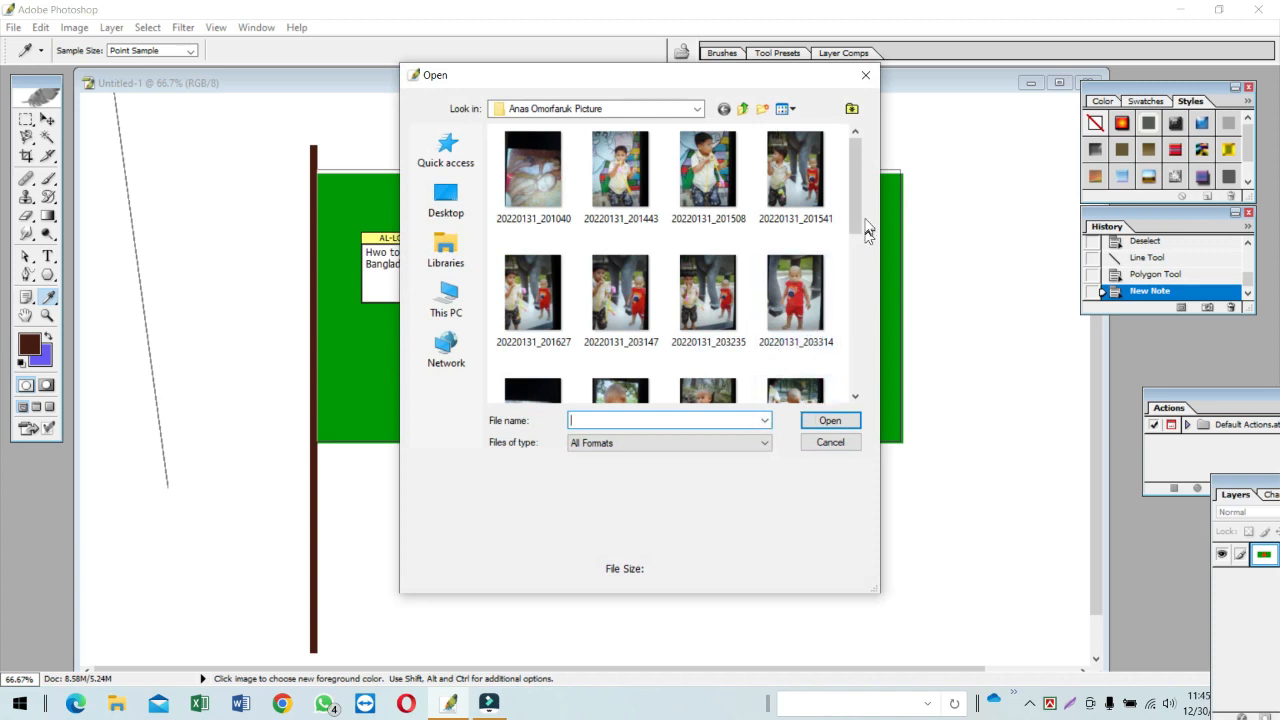
{"action": "left_click", "coordinate": [743, 109]}
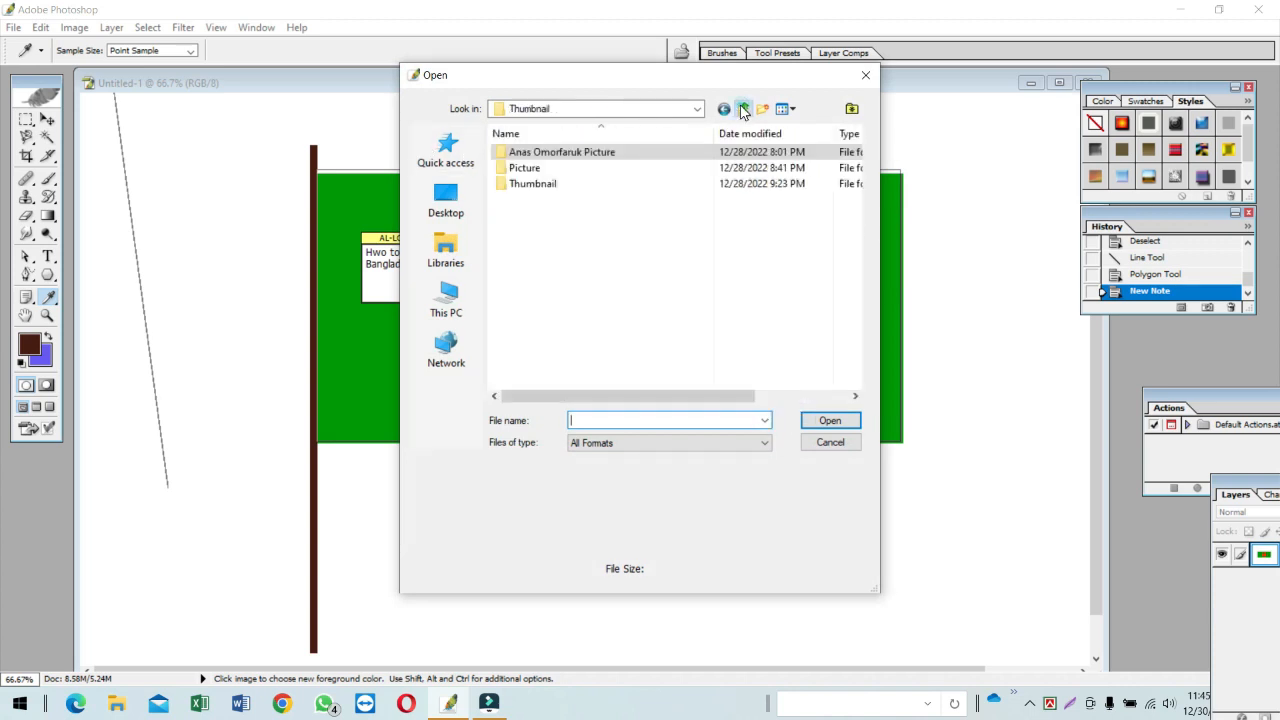
{"action": "double_click", "coordinate": [530, 168]}
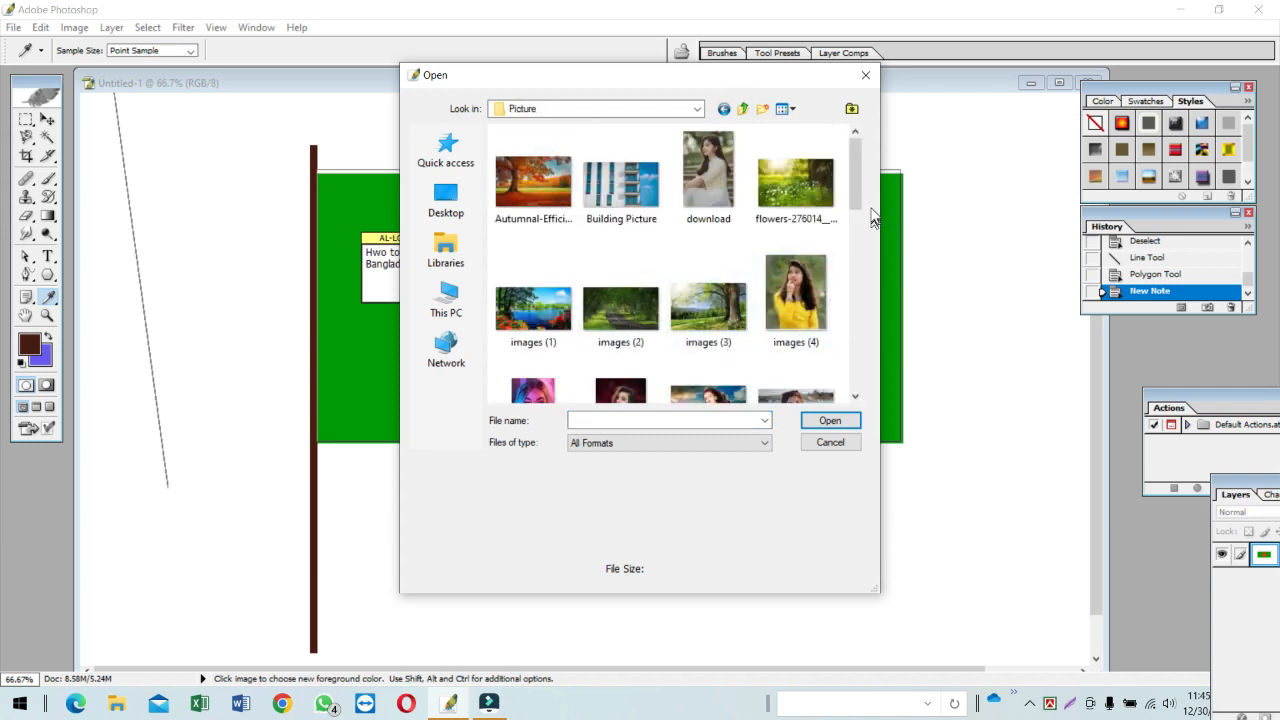
{"action": "left_click_drag", "start_coordinate": [857, 178], "coordinate": [853, 263]}
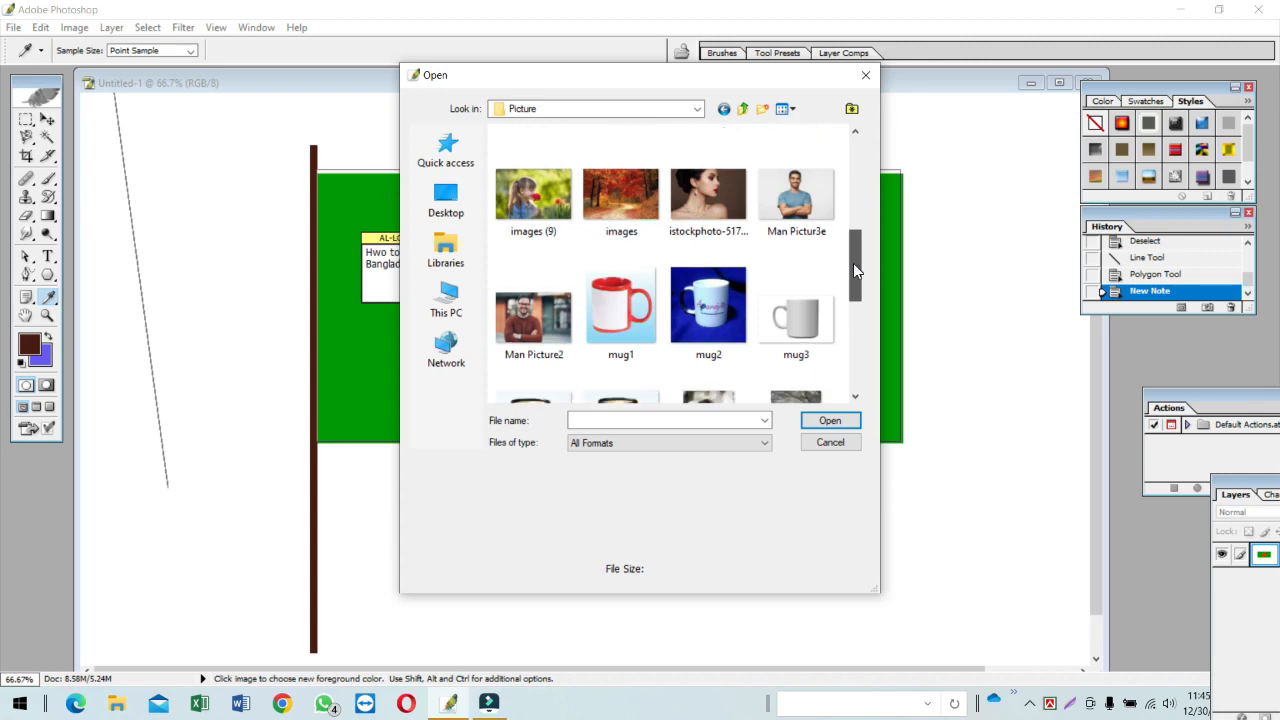
{"action": "double_click", "coordinate": [706, 192]}
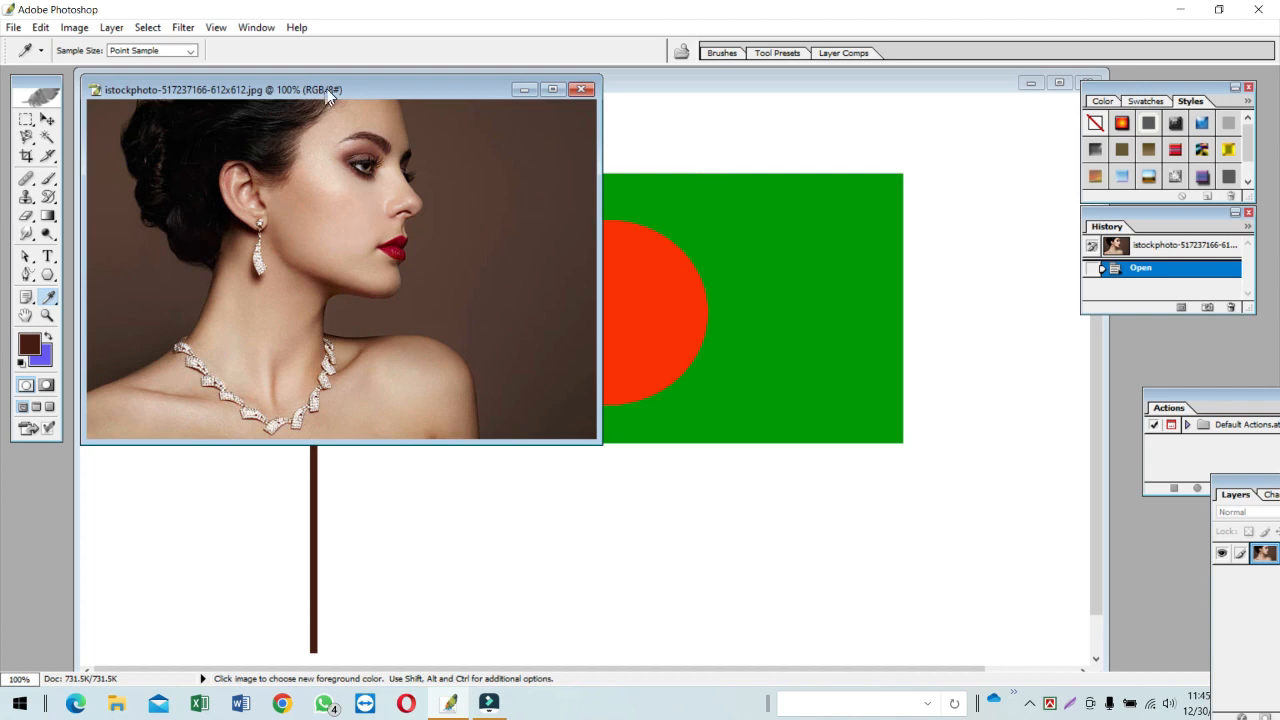
{"action": "left_click_drag", "start_coordinate": [333, 91], "coordinate": [720, 196]}
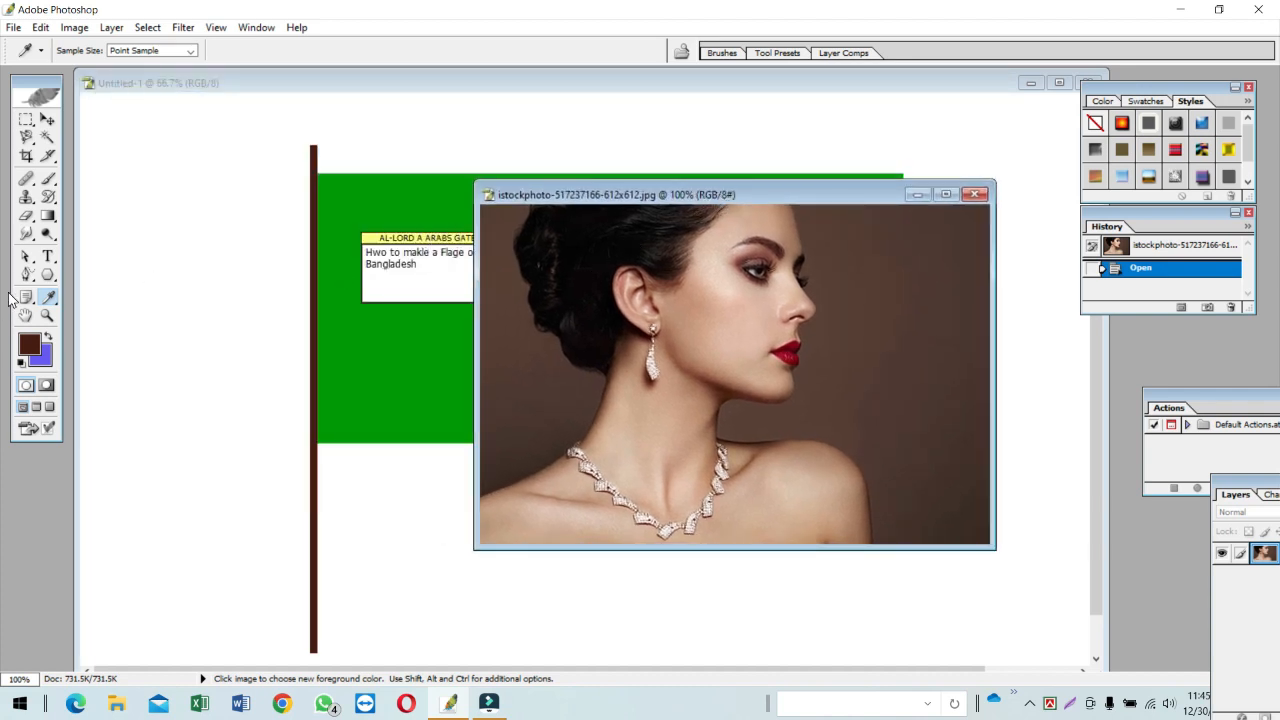
Open pexels-photo-3250095.jpeg, the headscarf portrait, from the same folder.
{"action": "left_click", "coordinate": [14, 27]}
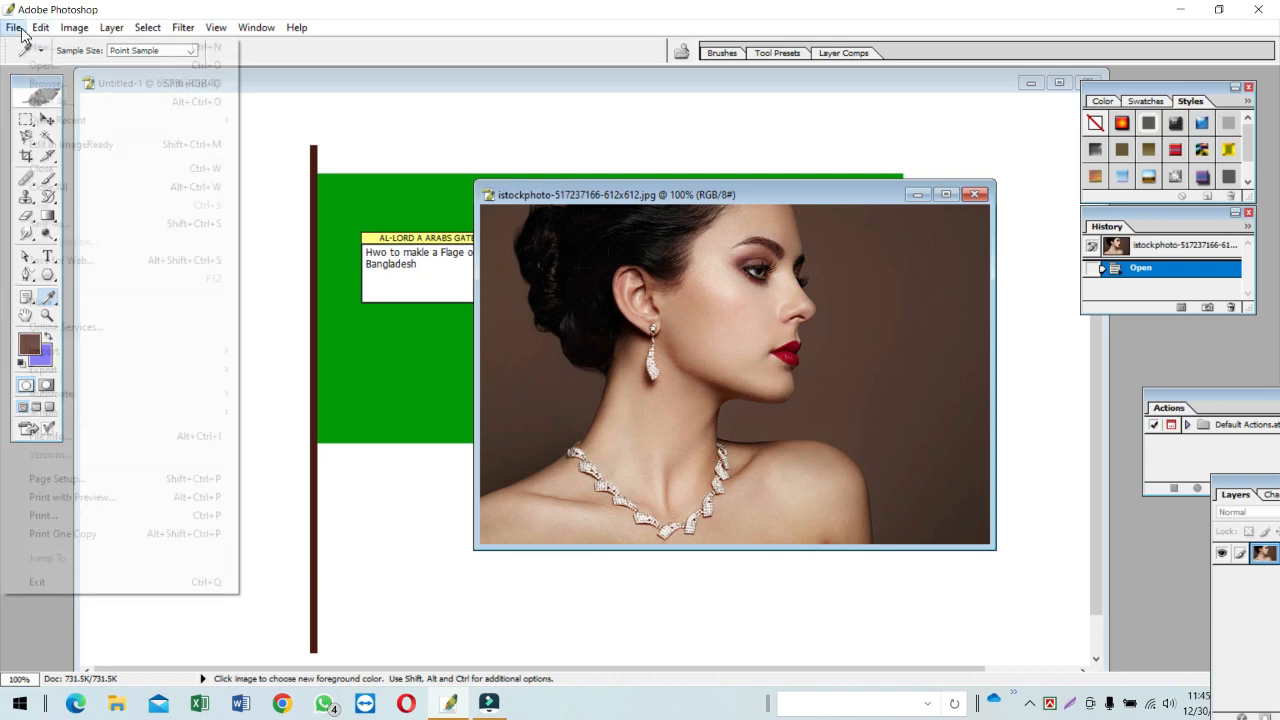
{"action": "left_click", "coordinate": [43, 66]}
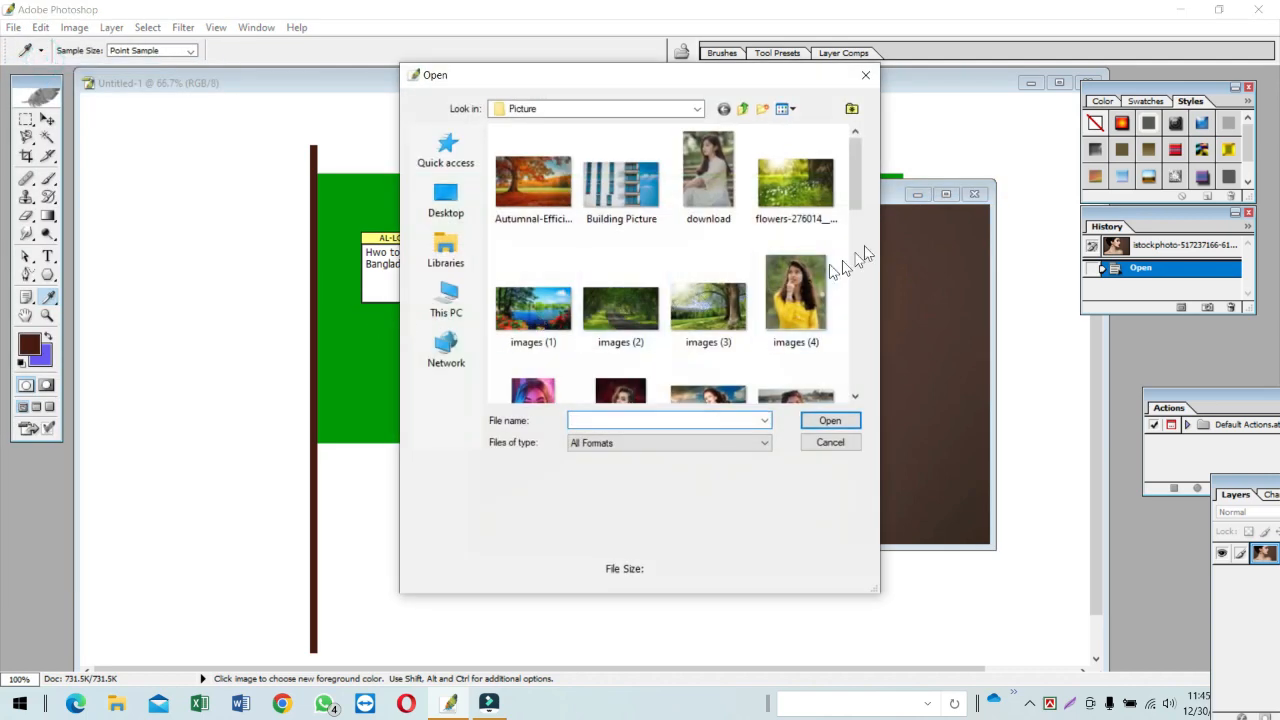
{"action": "left_click_drag", "start_coordinate": [855, 165], "coordinate": [849, 323]}
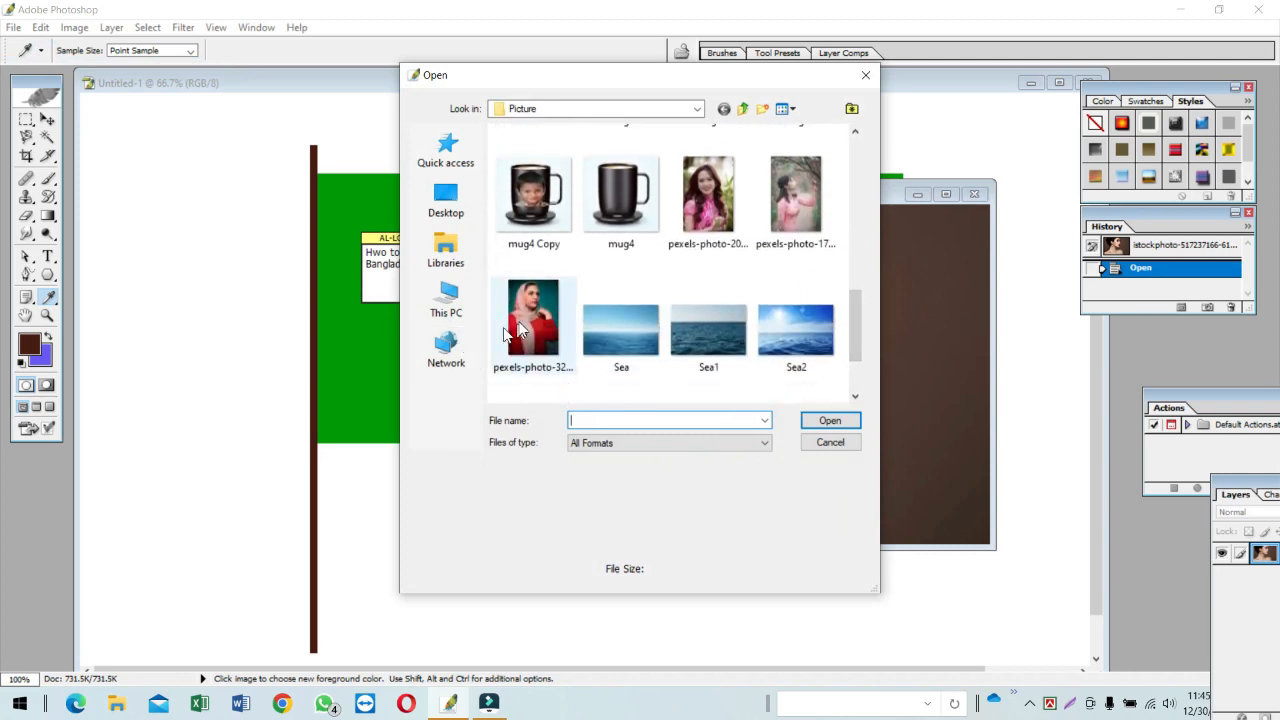
{"action": "left_click", "coordinate": [537, 322]}
{"action": "double_click", "coordinate": [537, 322]}
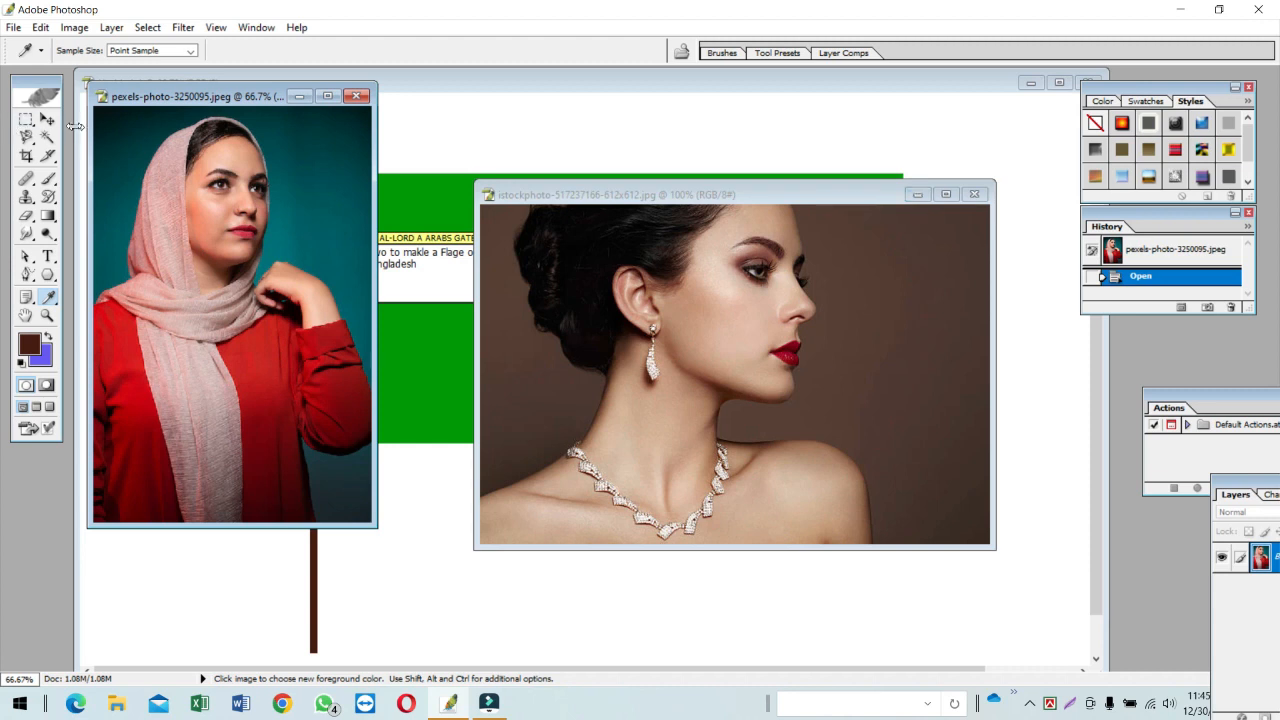
Move the necklace portrait window up and zoom in on the woman's eye.
{"action": "left_click", "coordinate": [47, 119]}
{"action": "left_click_drag", "start_coordinate": [797, 196], "coordinate": [770, 130]}
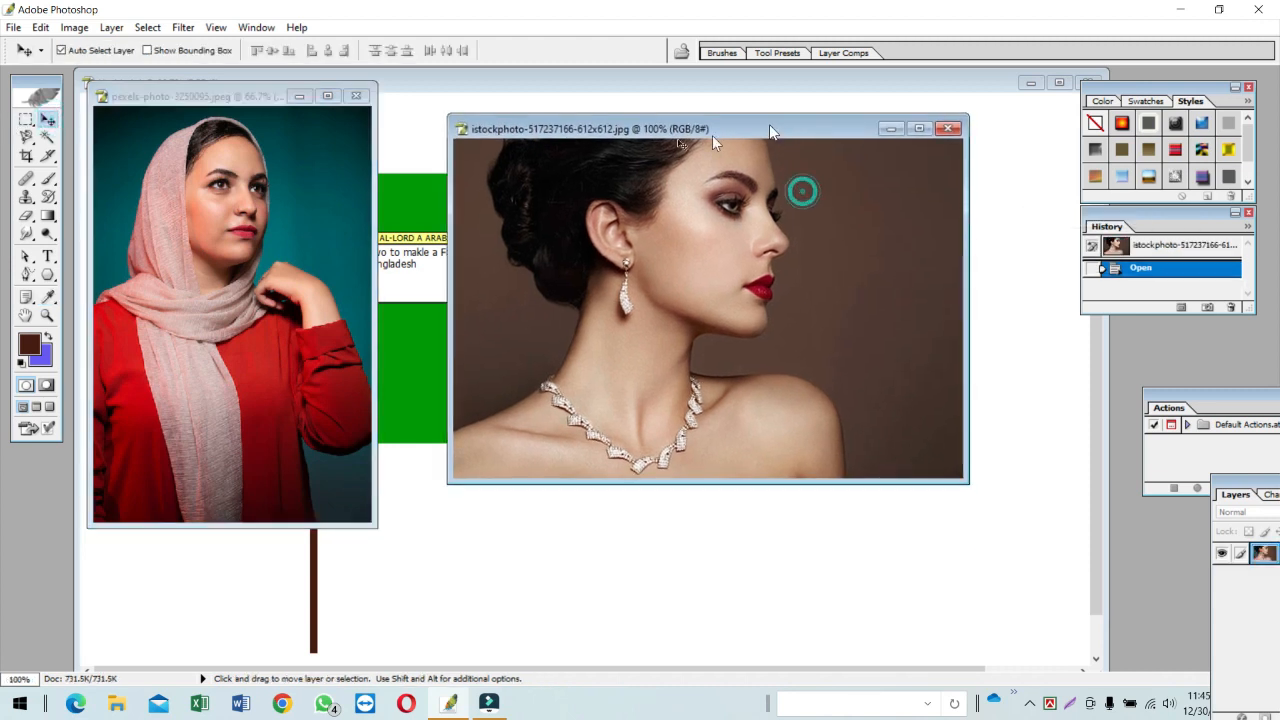
{"action": "left_click", "coordinate": [47, 315]}
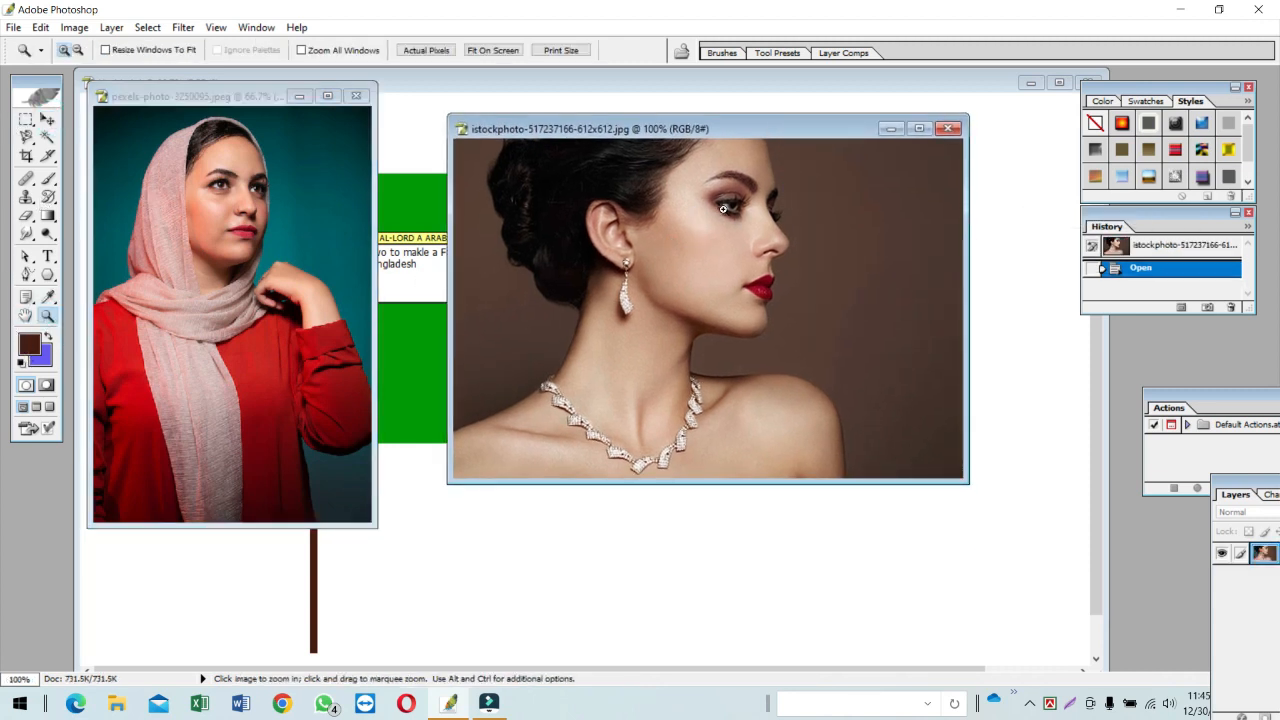
{"action": "left_click", "coordinate": [723, 208]}
{"action": "left_click", "coordinate": [935, 131]}
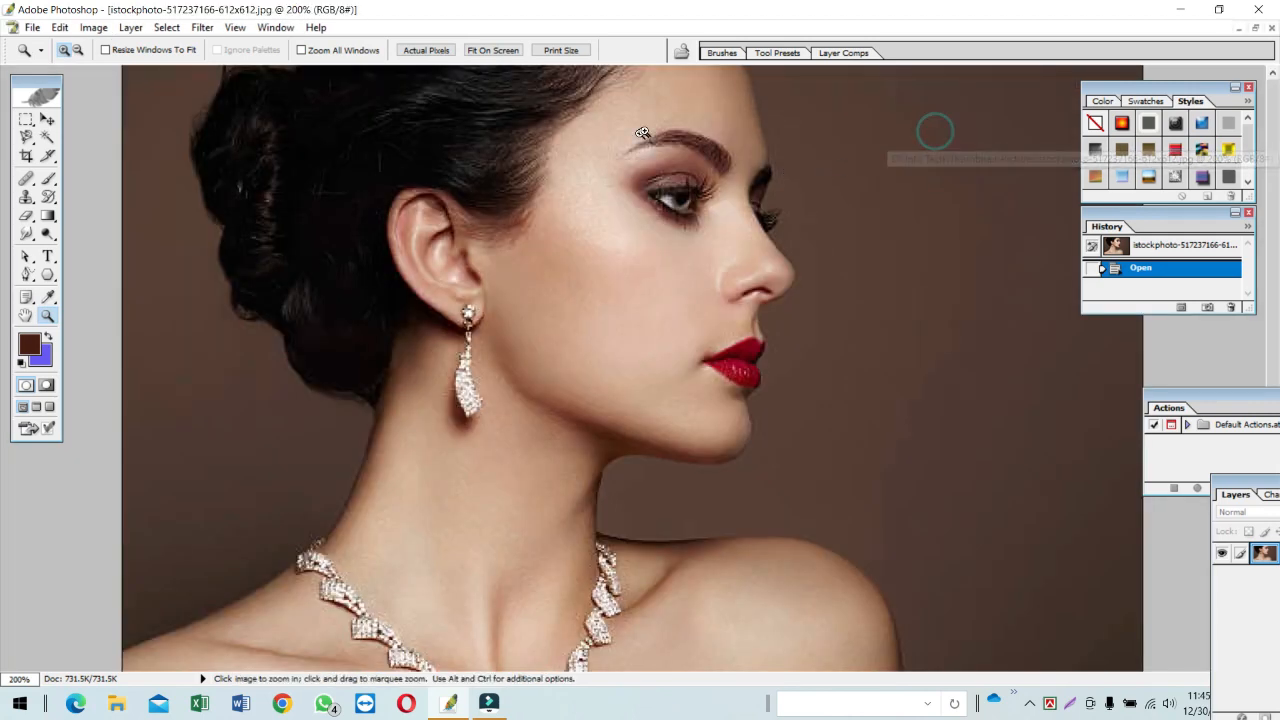
{"action": "left_click", "coordinate": [1256, 29]}
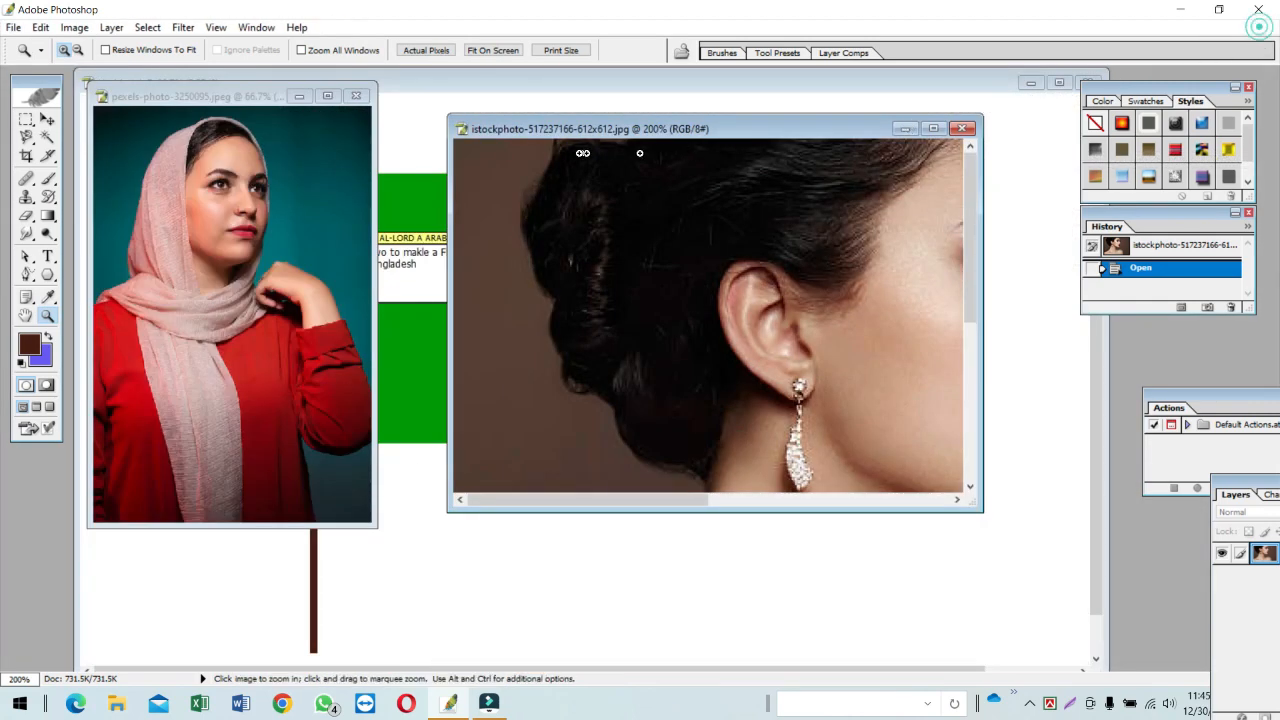
Pan the profile photo and enlarge both the istockphoto and headscarf photo windows.
{"action": "left_click", "coordinate": [25, 316]}
{"action": "left_click_drag", "start_coordinate": [904, 305], "coordinate": [724, 320]}
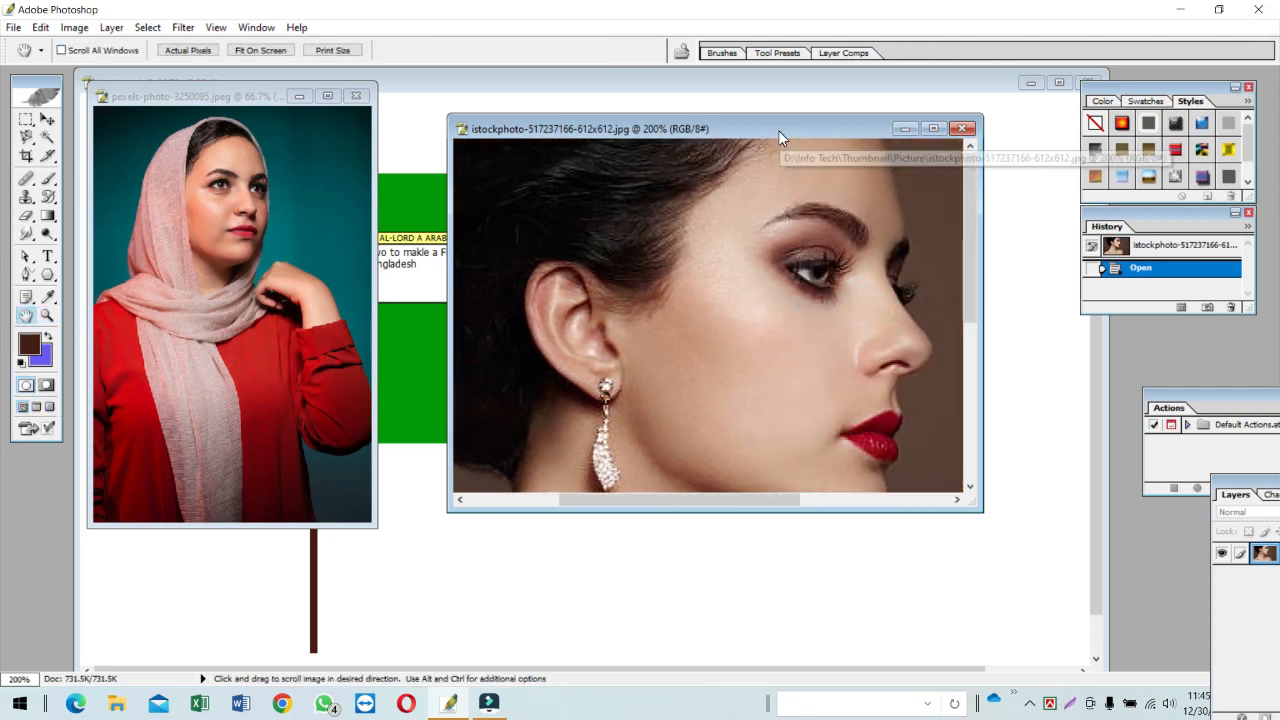
{"action": "left_click_drag", "start_coordinate": [778, 130], "coordinate": [856, 137]}
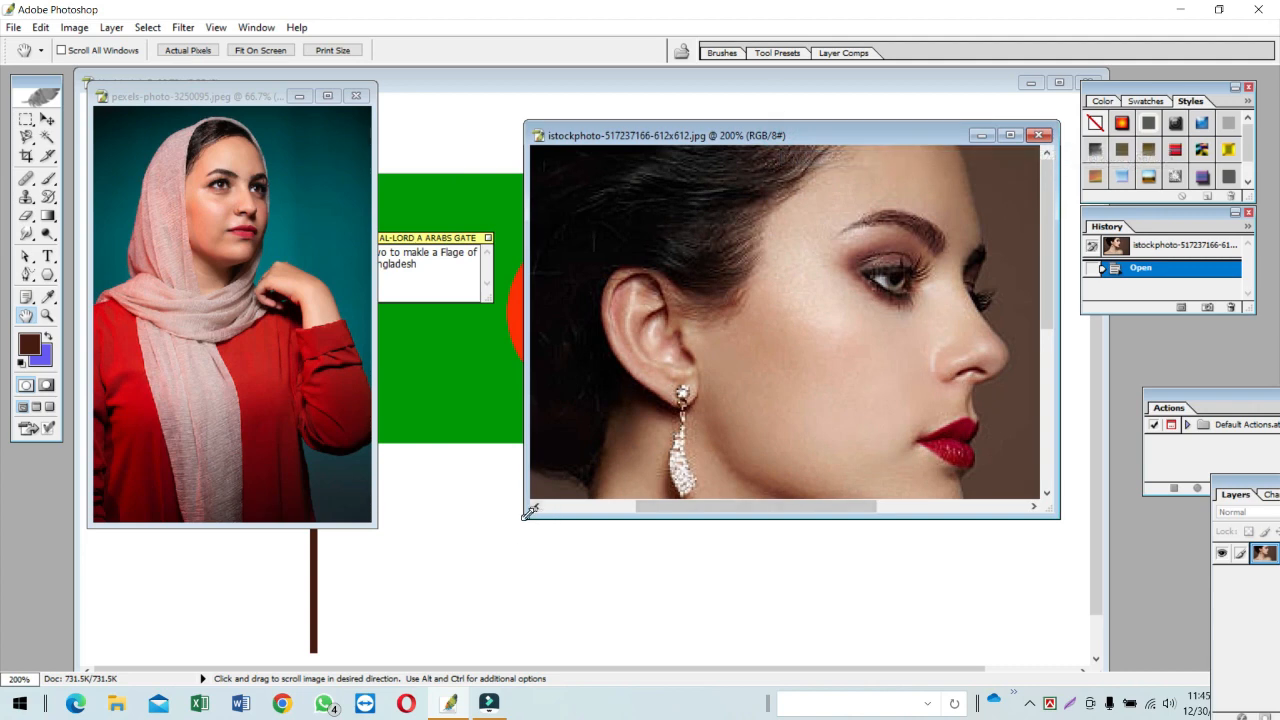
{"action": "left_click_drag", "start_coordinate": [528, 512], "coordinate": [462, 655]}
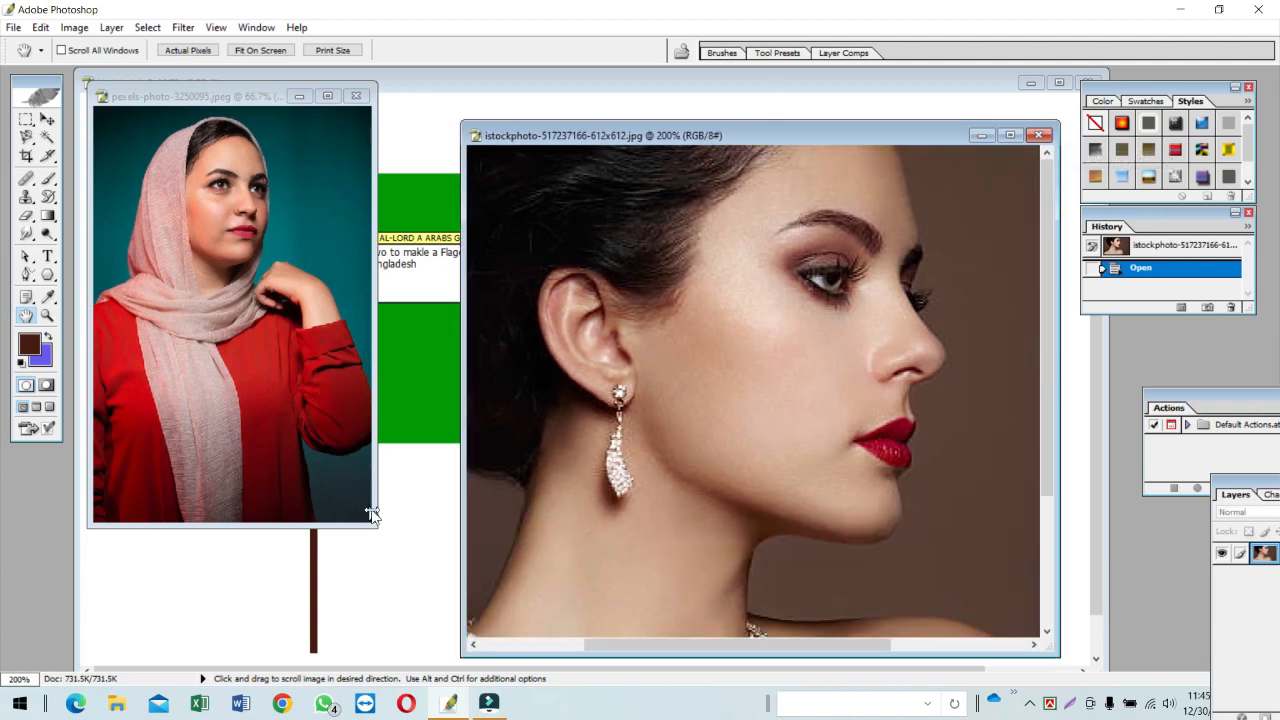
{"action": "left_click_drag", "start_coordinate": [376, 524], "coordinate": [476, 668]}
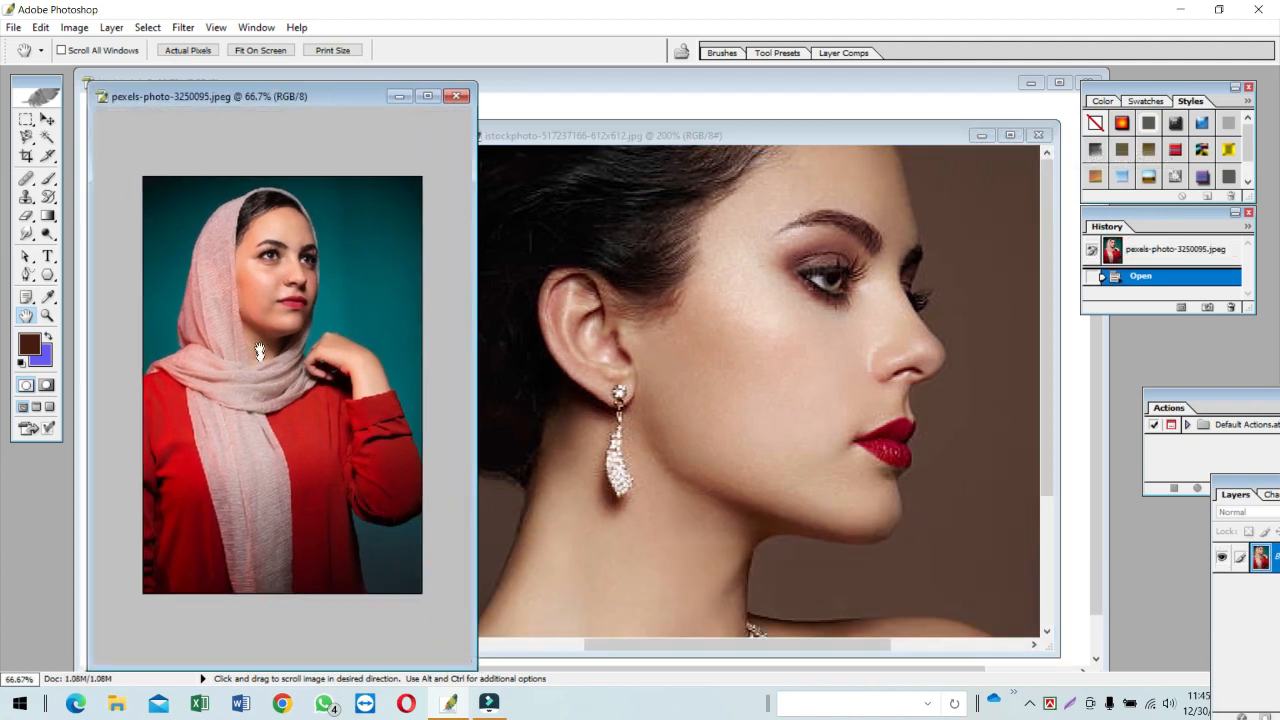
View the headscarf photo at 100% and sample the necklace woman's cheek as foreground colour.
{"action": "left_click", "coordinate": [47, 315]}
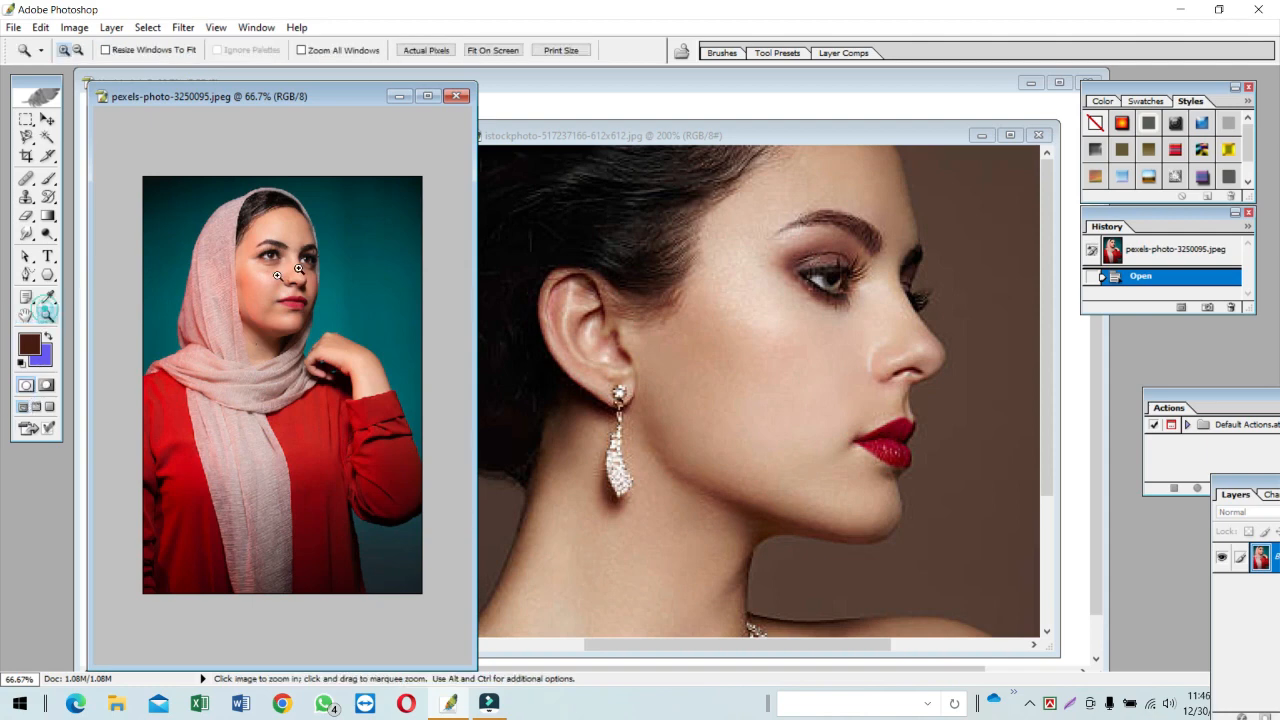
{"action": "left_click", "coordinate": [295, 268]}
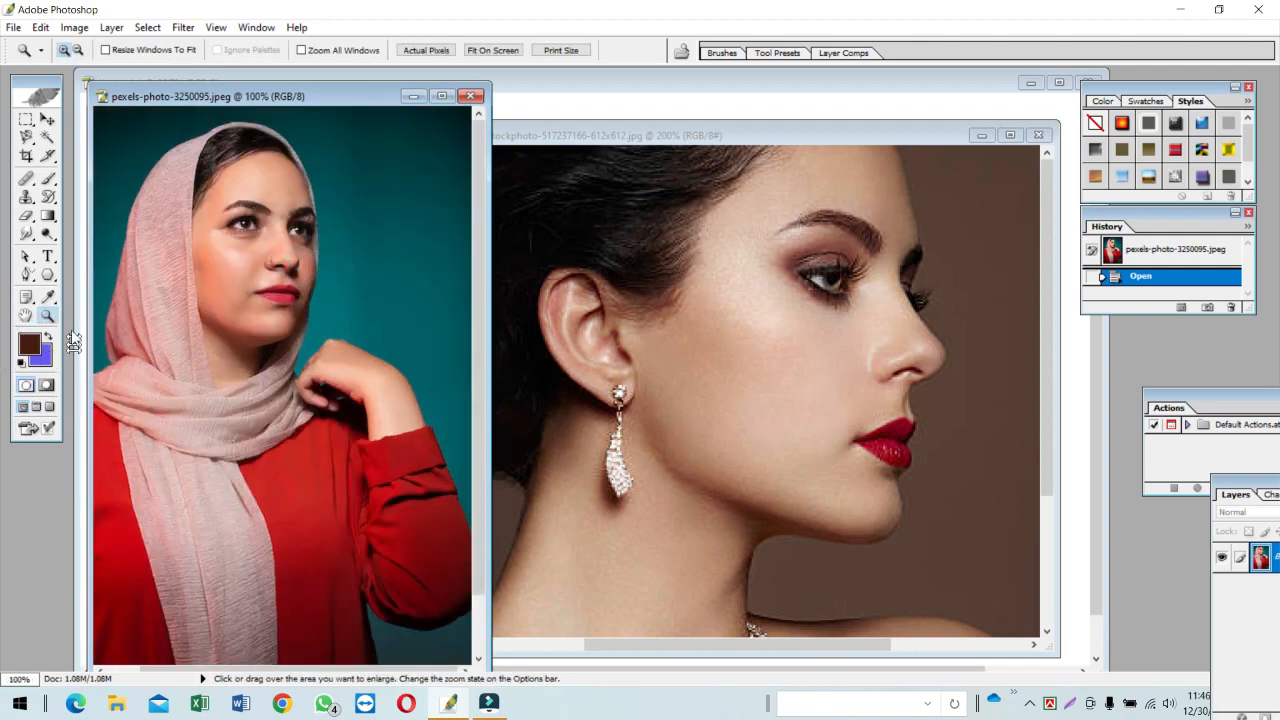
{"action": "left_click", "coordinate": [48, 298]}
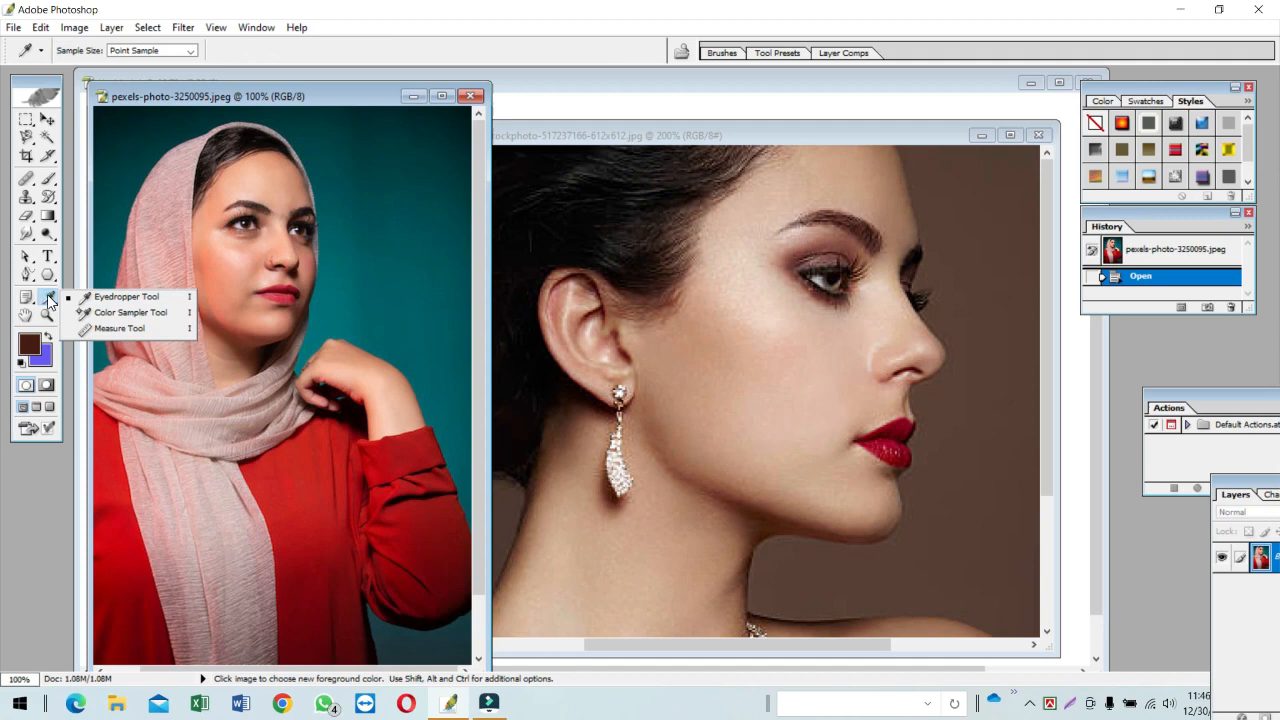
{"action": "left_click", "coordinate": [127, 298]}
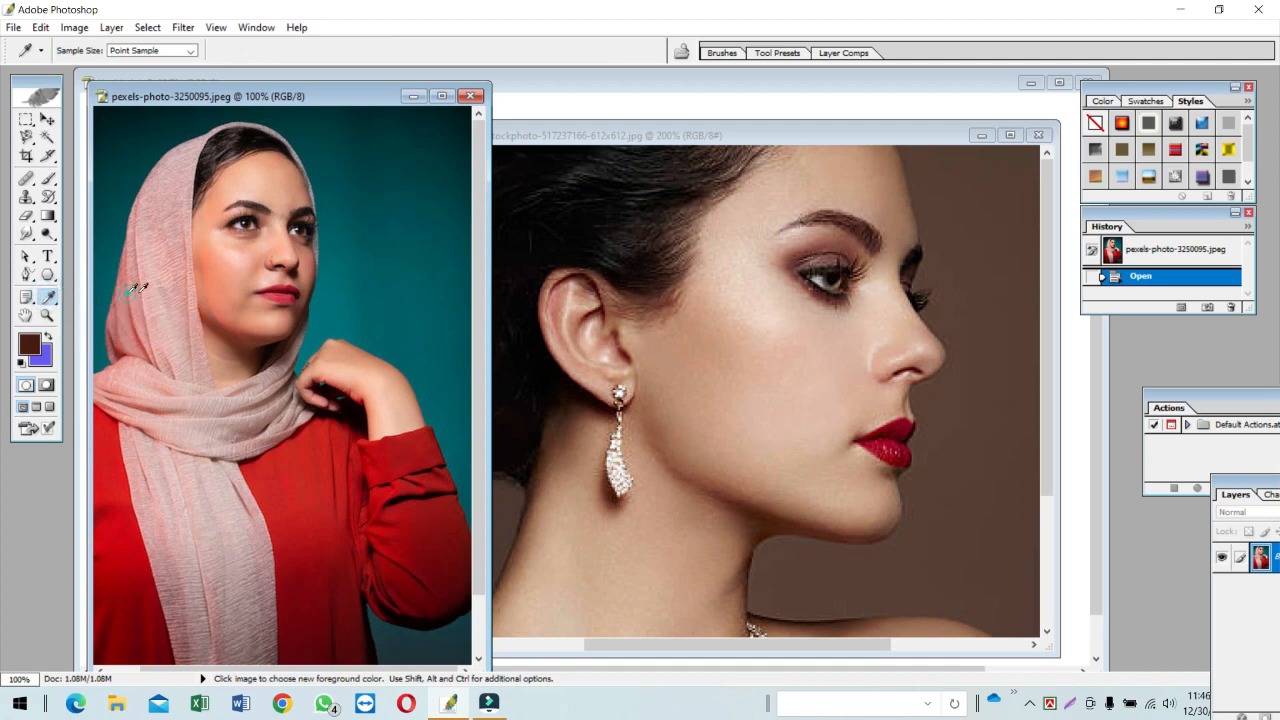
{"action": "left_click", "coordinate": [768, 321]}
Resample lighter skin tones from the necklace woman's cheek and face.
{"action": "left_click", "coordinate": [966, 481]}
{"action": "left_click", "coordinate": [731, 277]}
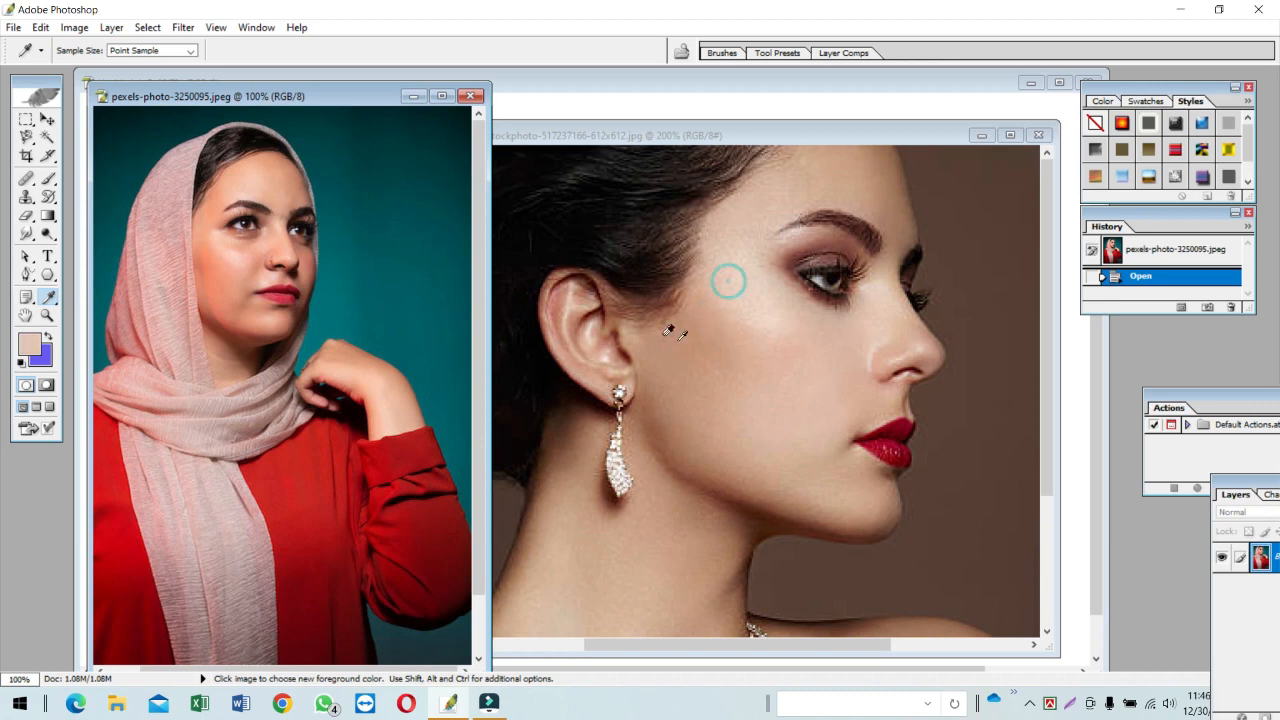
{"action": "left_click", "coordinate": [726, 251]}
{"action": "left_click", "coordinate": [696, 373]}
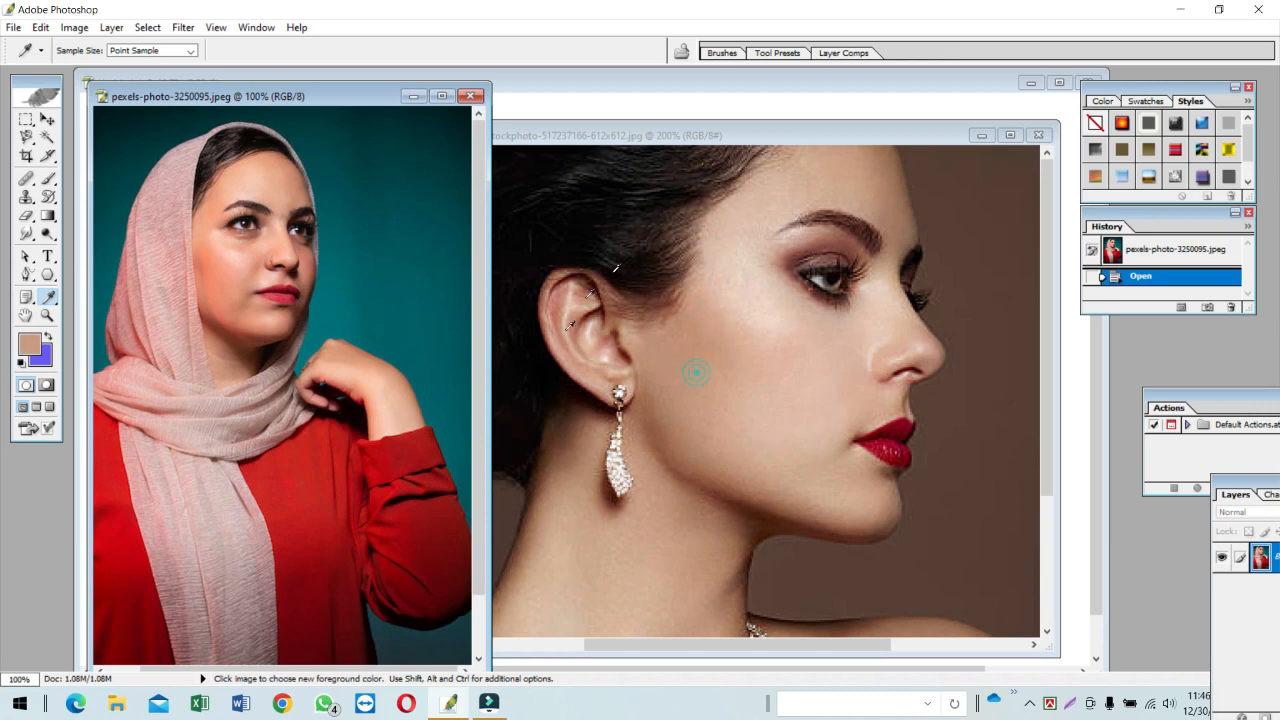
{"action": "left_click", "coordinate": [728, 320]}
{"action": "left_click", "coordinate": [27, 119]}
Draw a circular selection over the headscarf woman's hand and chin and sample a light pink skin tone.
{"action": "left_click", "coordinate": [78, 134]}
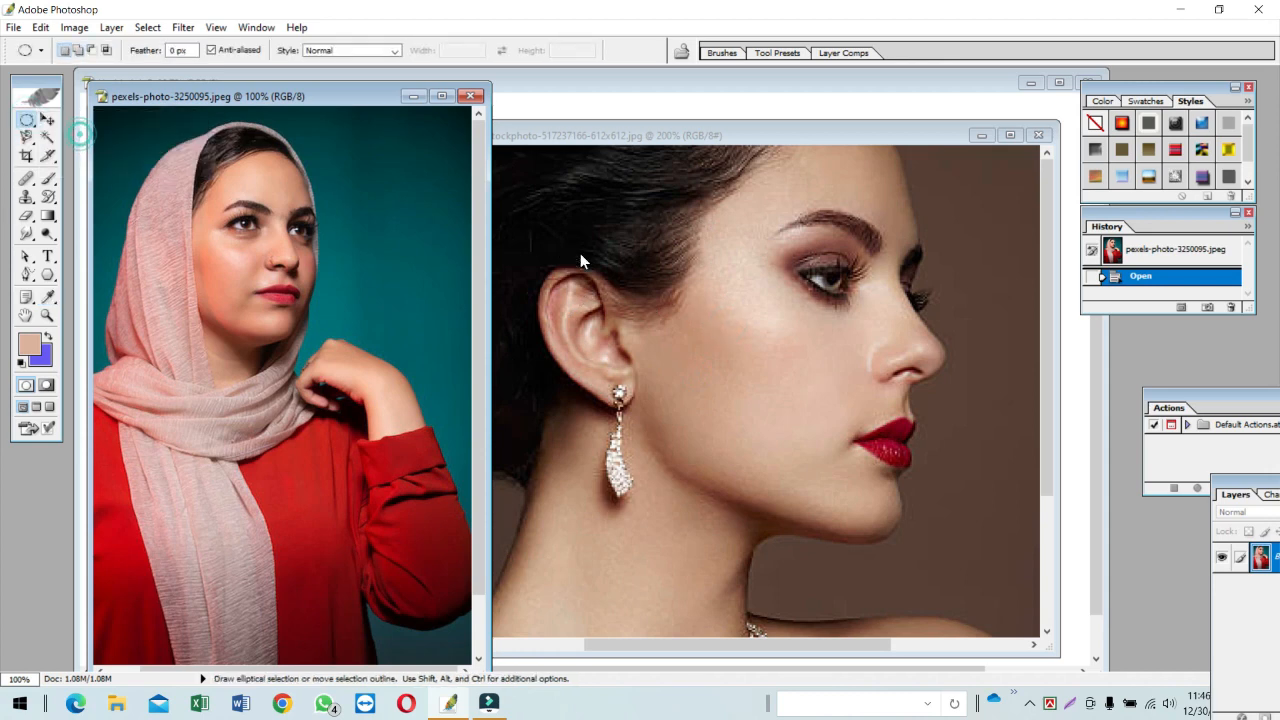
{"action": "left_click_drag", "start_coordinate": [404, 474], "coordinate": [404, 474]}
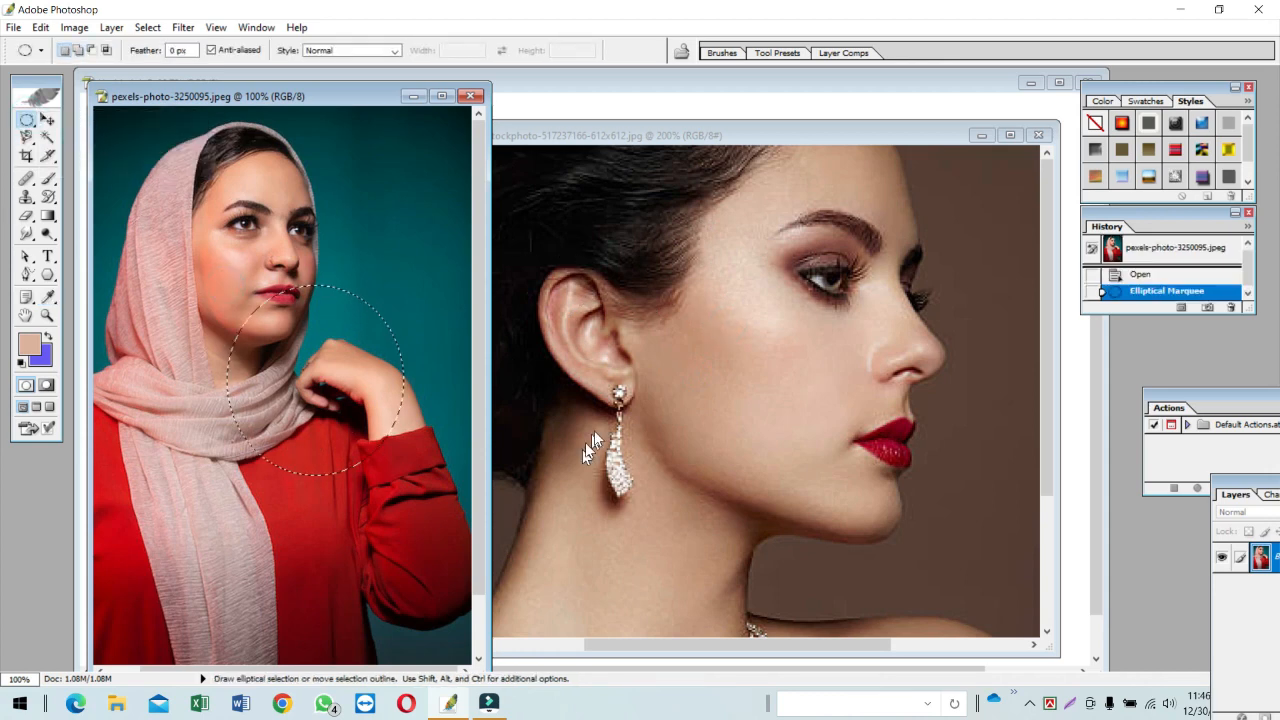
{"action": "left_click", "coordinate": [47, 296]}
{"action": "left_click", "coordinate": [105, 298]}
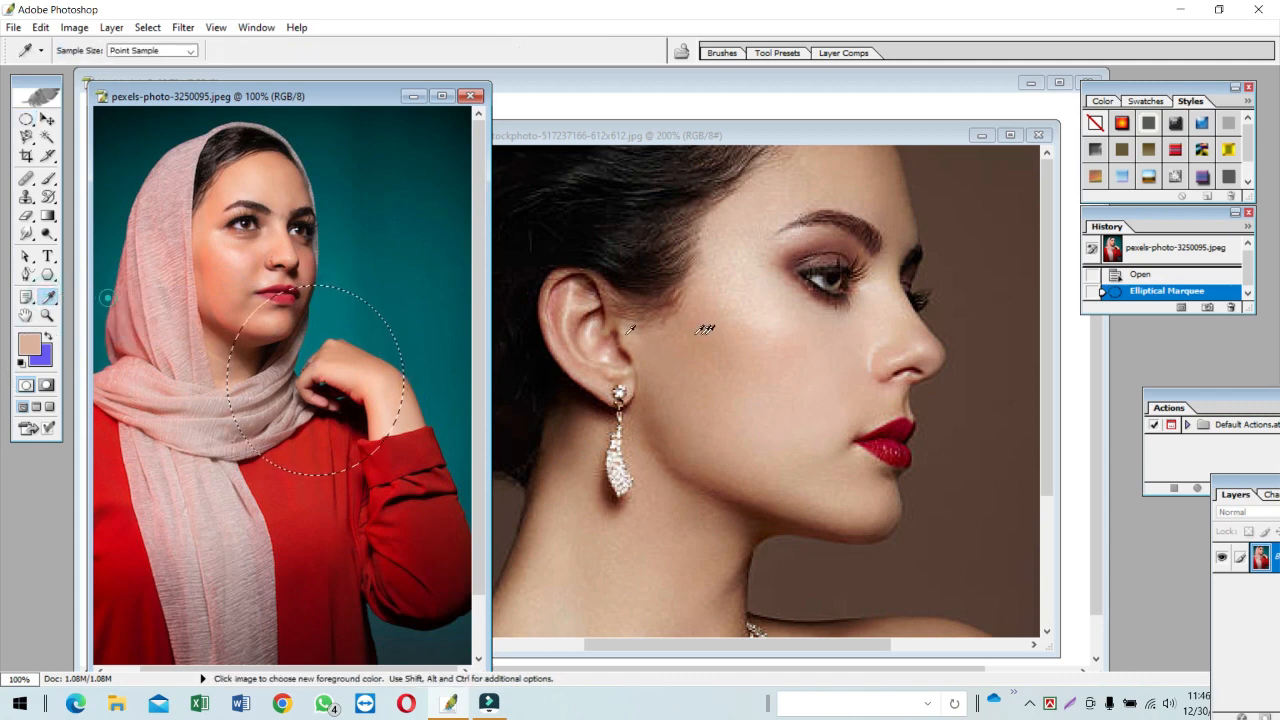
{"action": "left_click", "coordinate": [748, 319]}
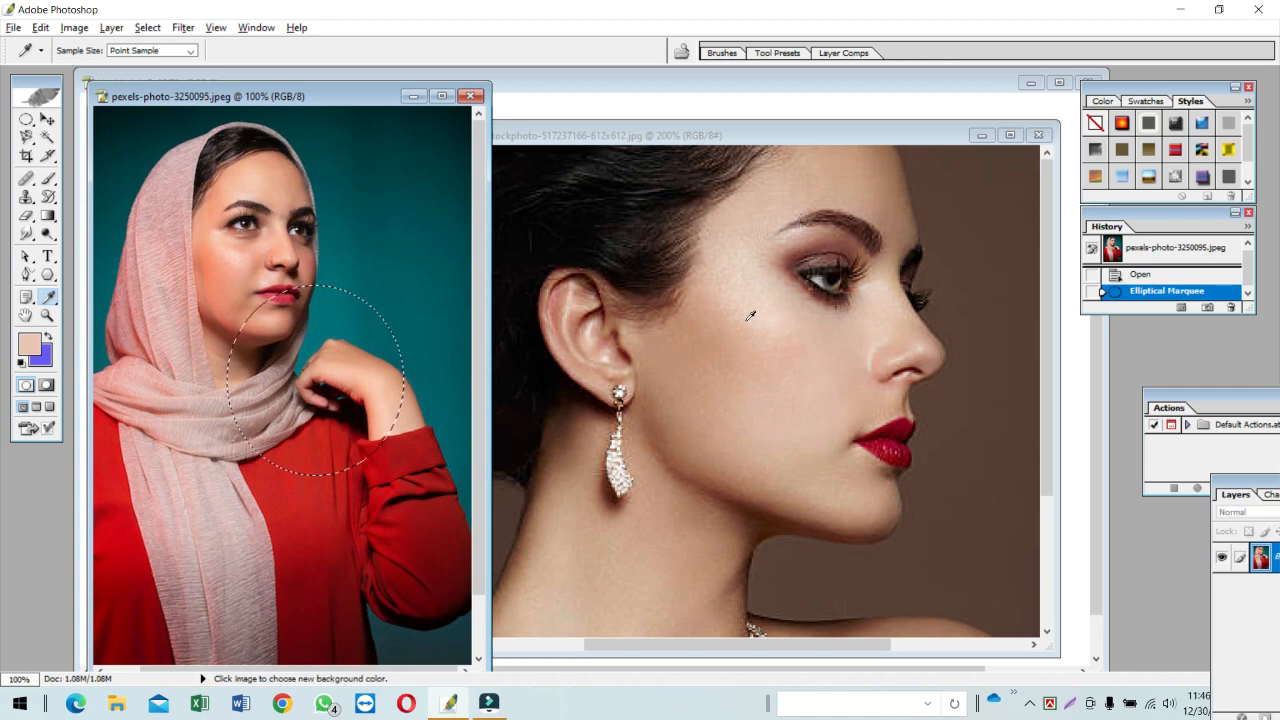
Fill the circle with the skin tone, undo it, and bring the profile photo forward.
{"action": "key", "text": "alt+BackSpace"}
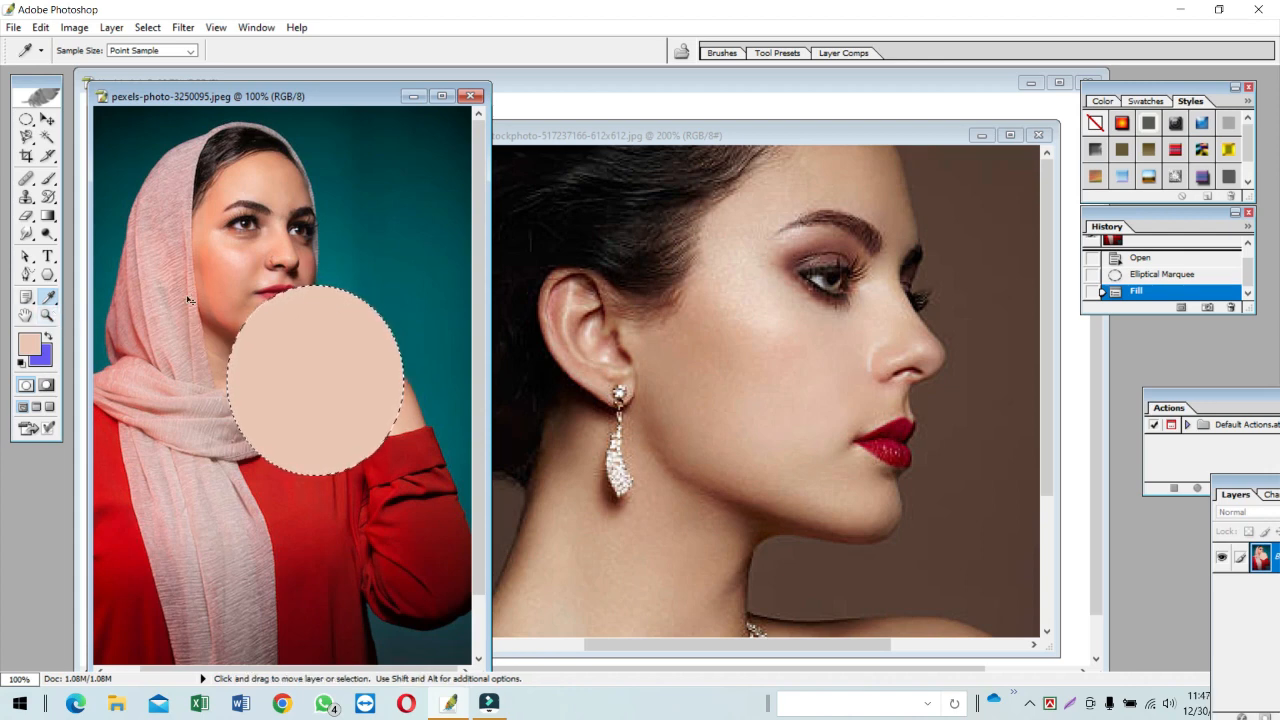
{"action": "key", "text": "ctrl+z"}
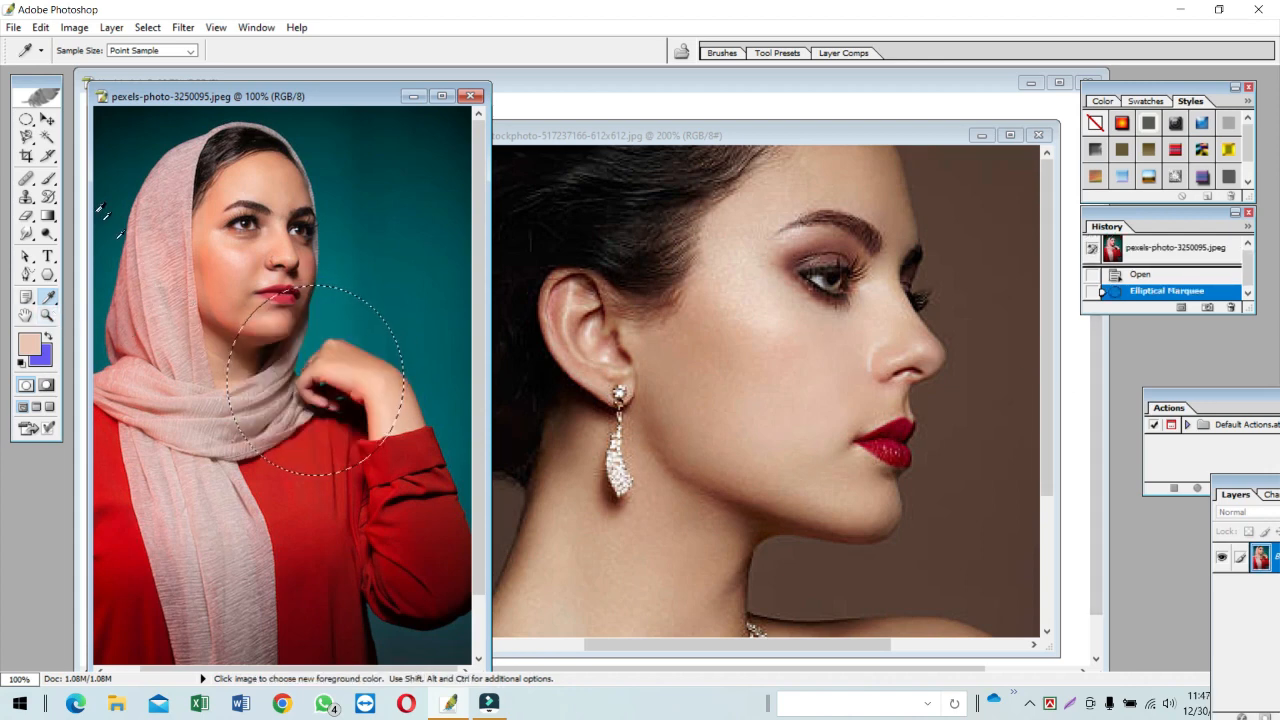
{"action": "left_click", "coordinate": [26, 118]}
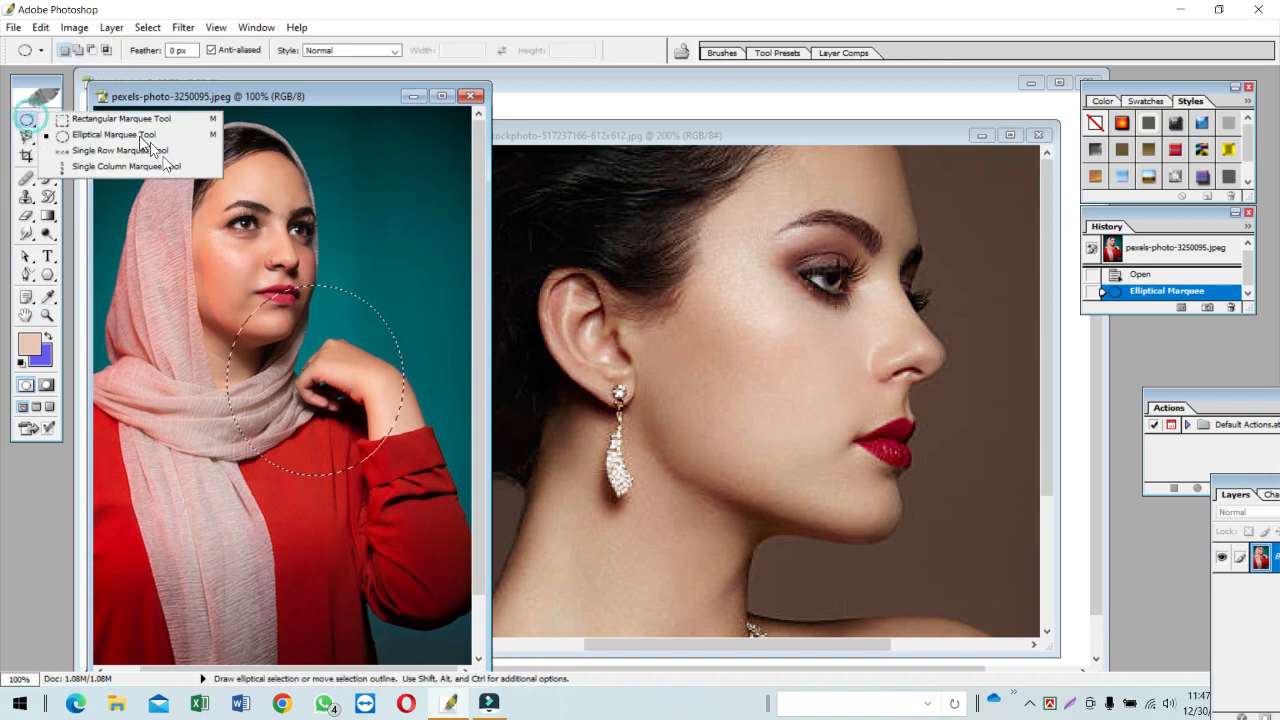
{"action": "left_click", "coordinate": [81, 132]}
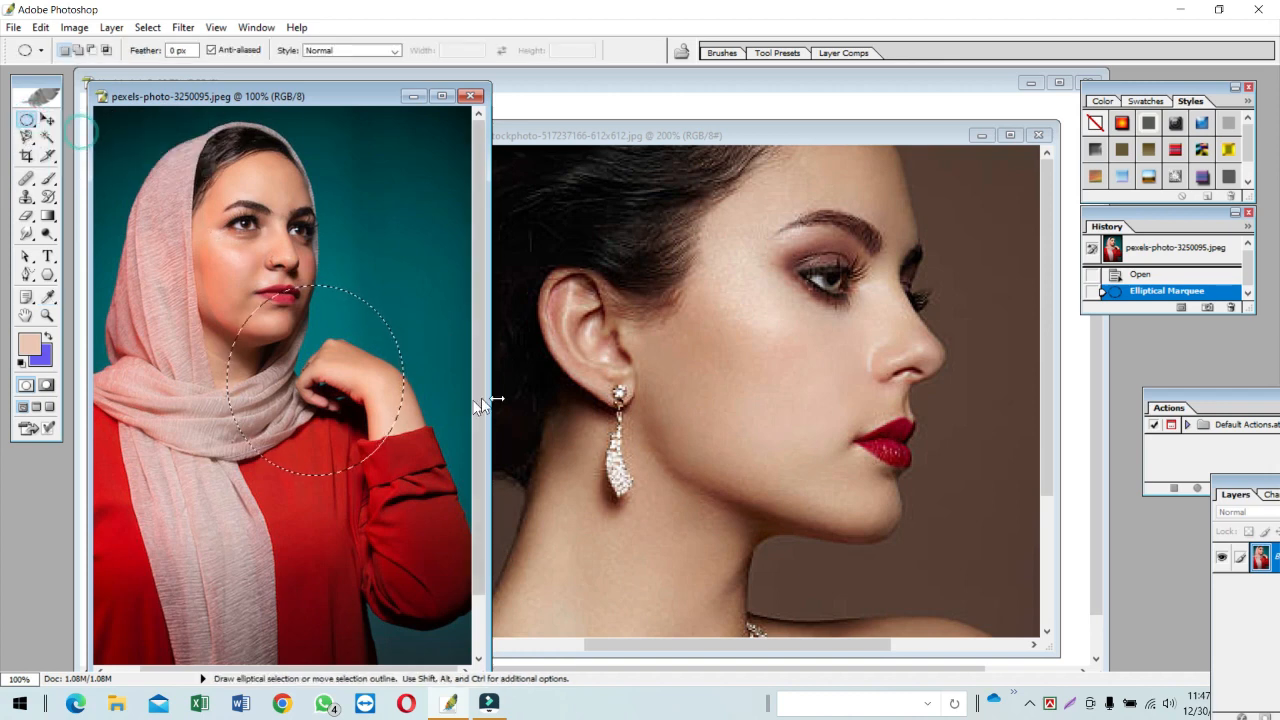
{"action": "left_click", "coordinate": [713, 376]}
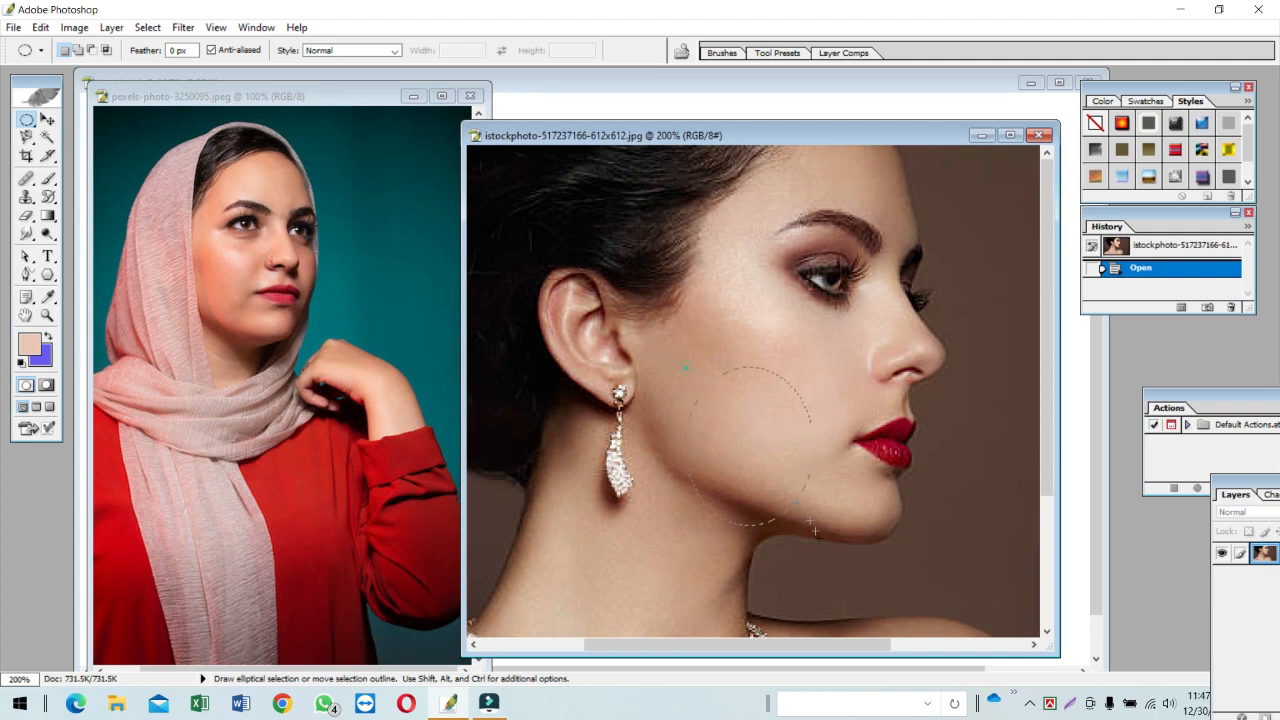
Select a circle over the profile woman's jaw and lips and fill it with teal from the headscarf background.
{"action": "left_click_drag", "start_coordinate": [906, 579], "coordinate": [906, 579]}
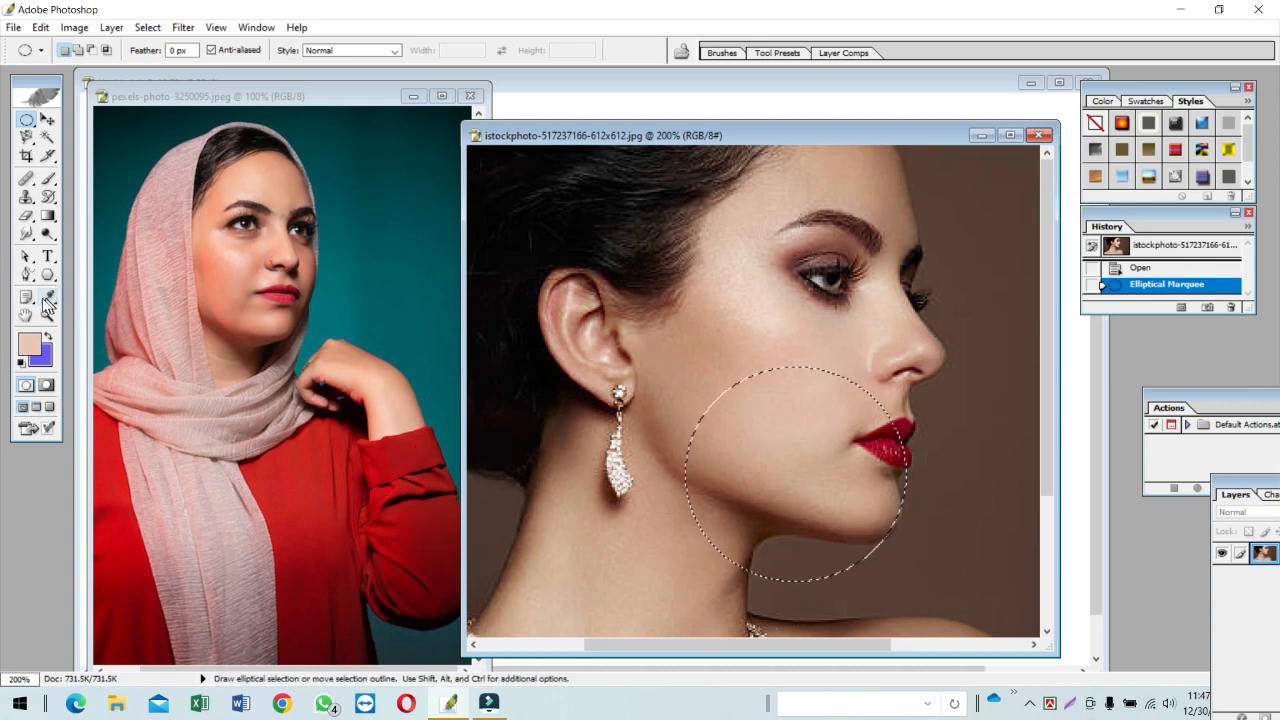
{"action": "left_click_drag", "start_coordinate": [46, 305], "coordinate": [103, 292]}
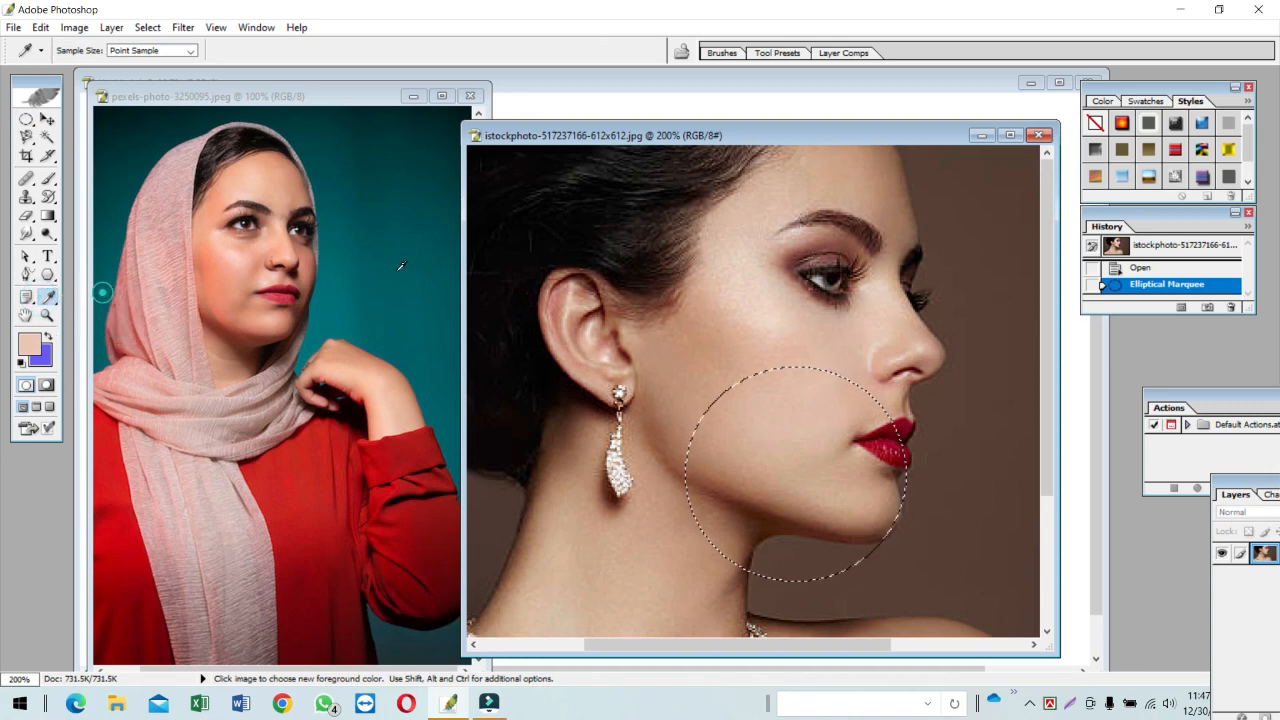
{"action": "left_click", "coordinate": [399, 267]}
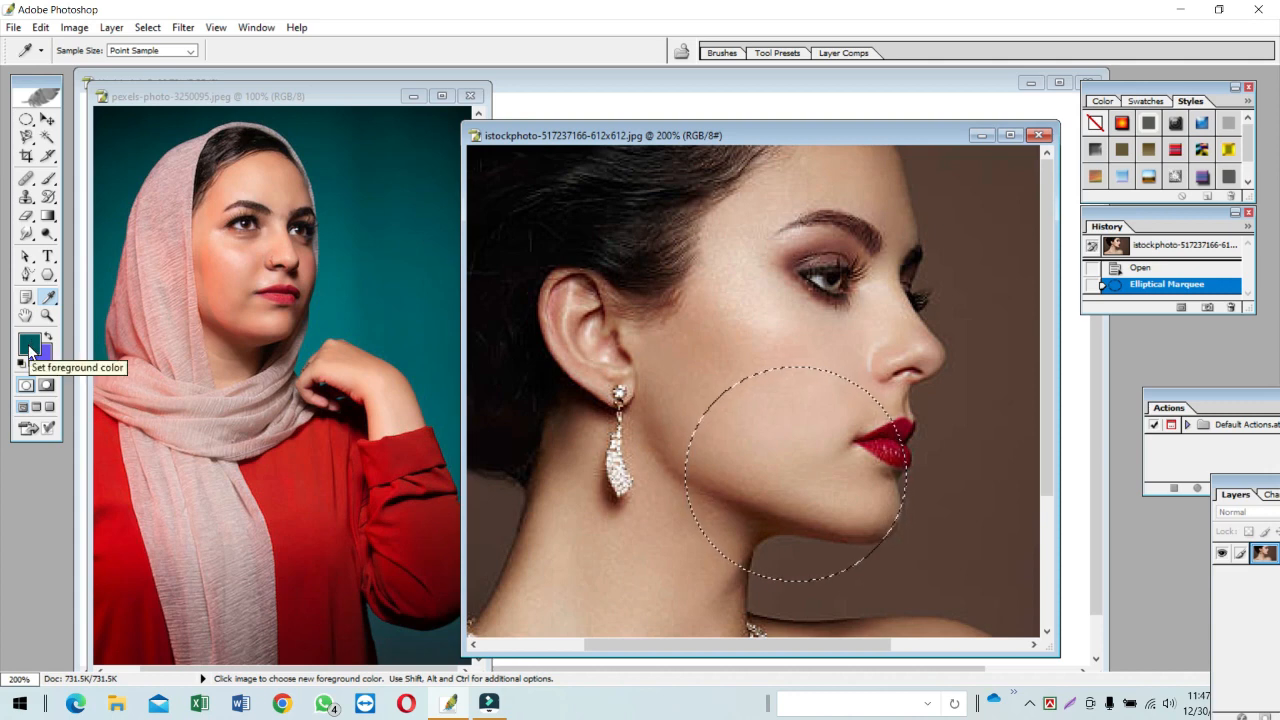
{"action": "key", "text": "alt+BackSpace"}
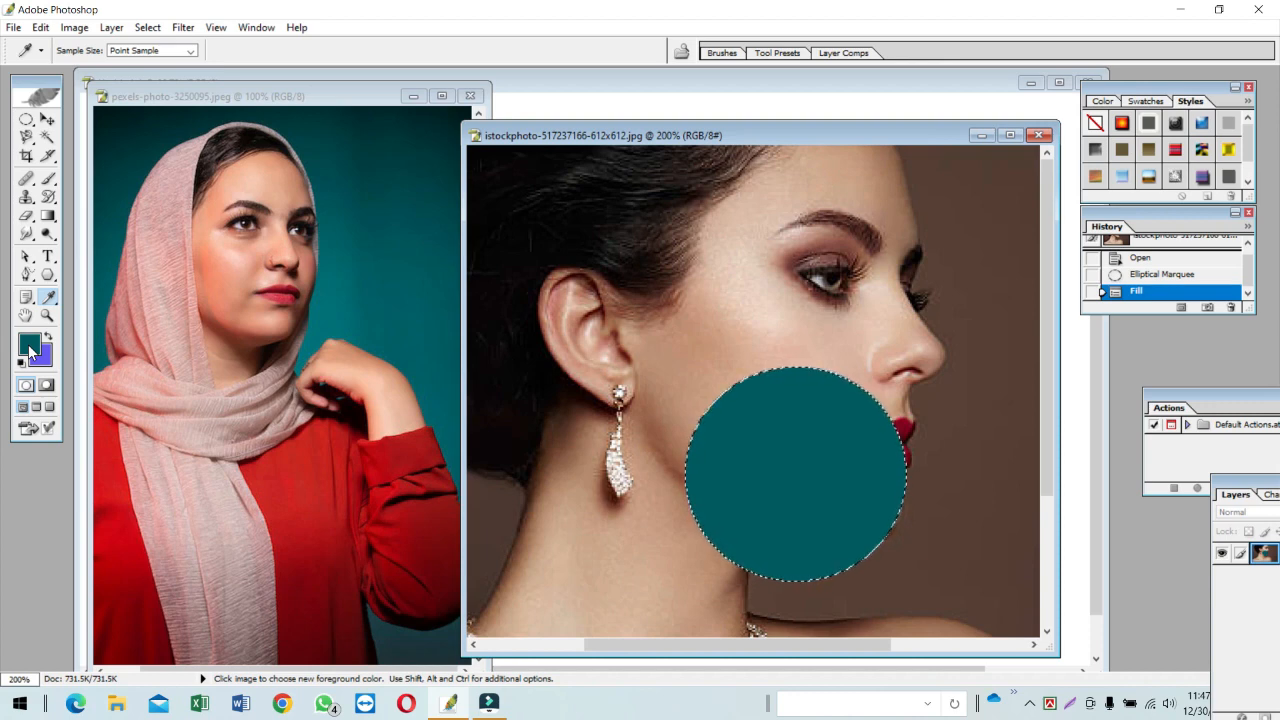
Inspect the dark teal 005A62 foreground colour in the Color Picker and close it unchanged.
{"action": "left_click", "coordinate": [29, 343]}
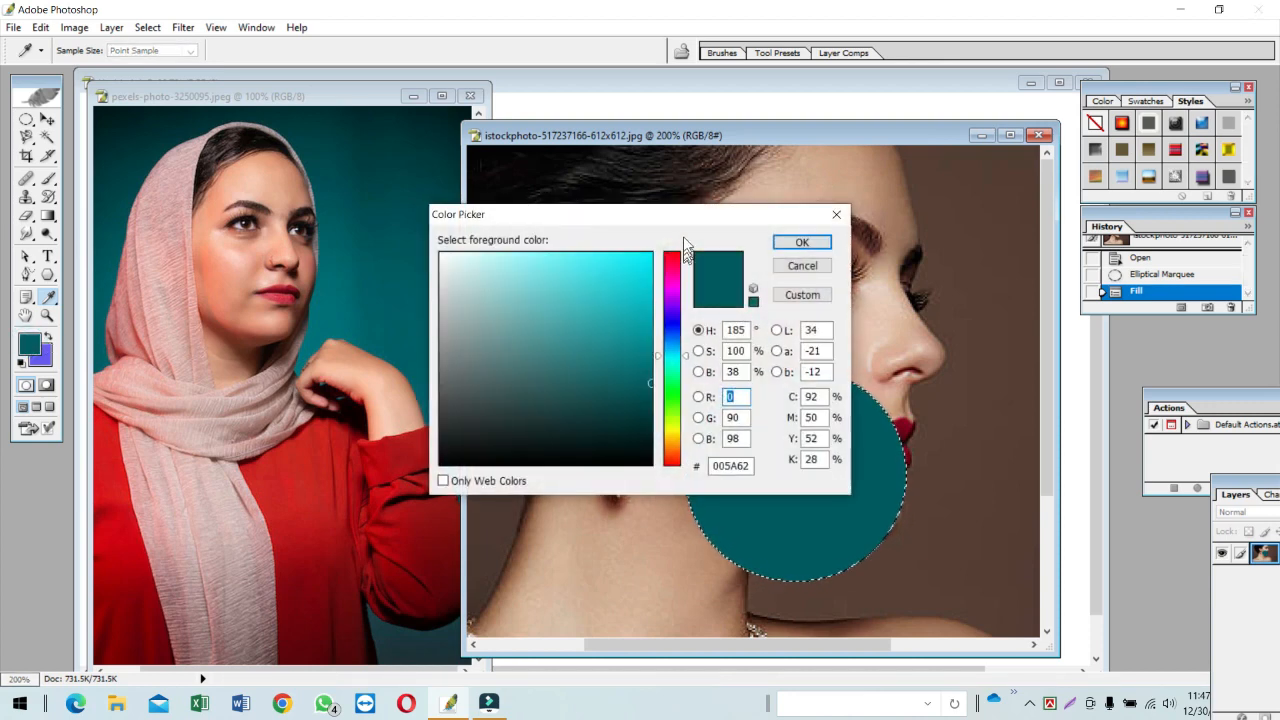
{"action": "left_click_drag", "start_coordinate": [675, 224], "coordinate": [787, 268]}
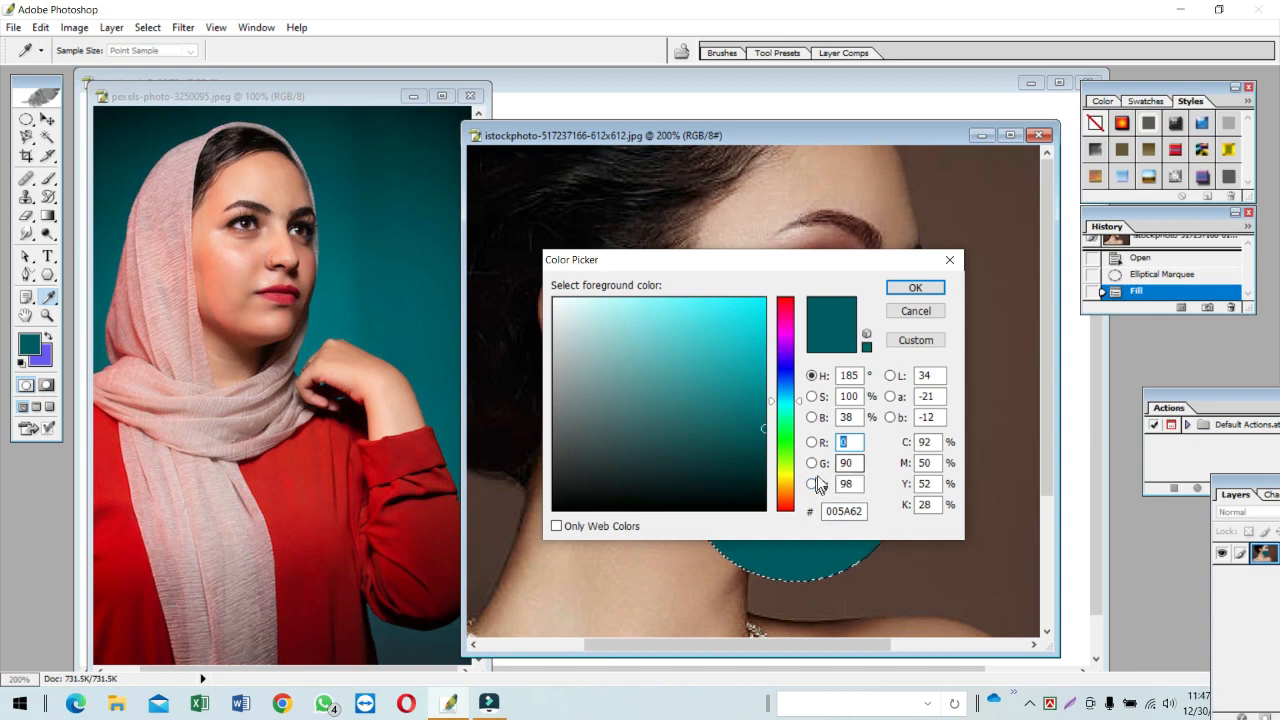
{"action": "left_click_drag", "start_coordinate": [752, 266], "coordinate": [1142, 350]}
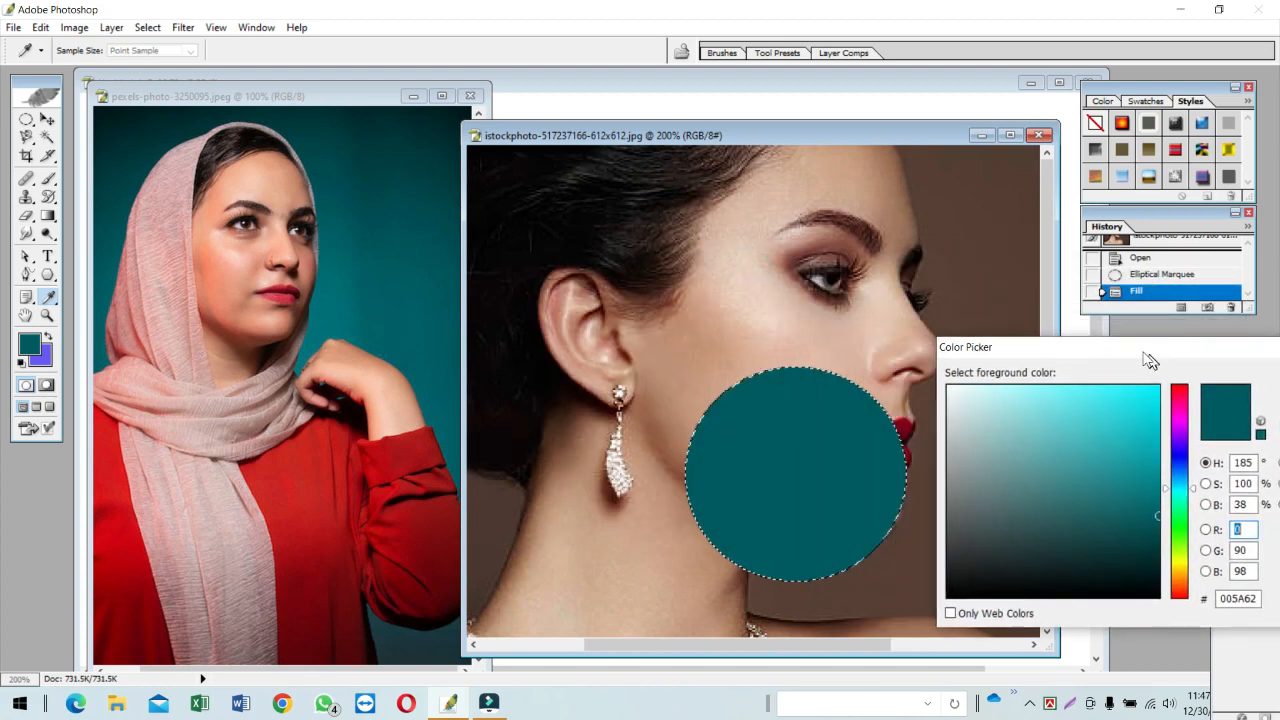
{"action": "left_click", "coordinate": [1149, 262]}
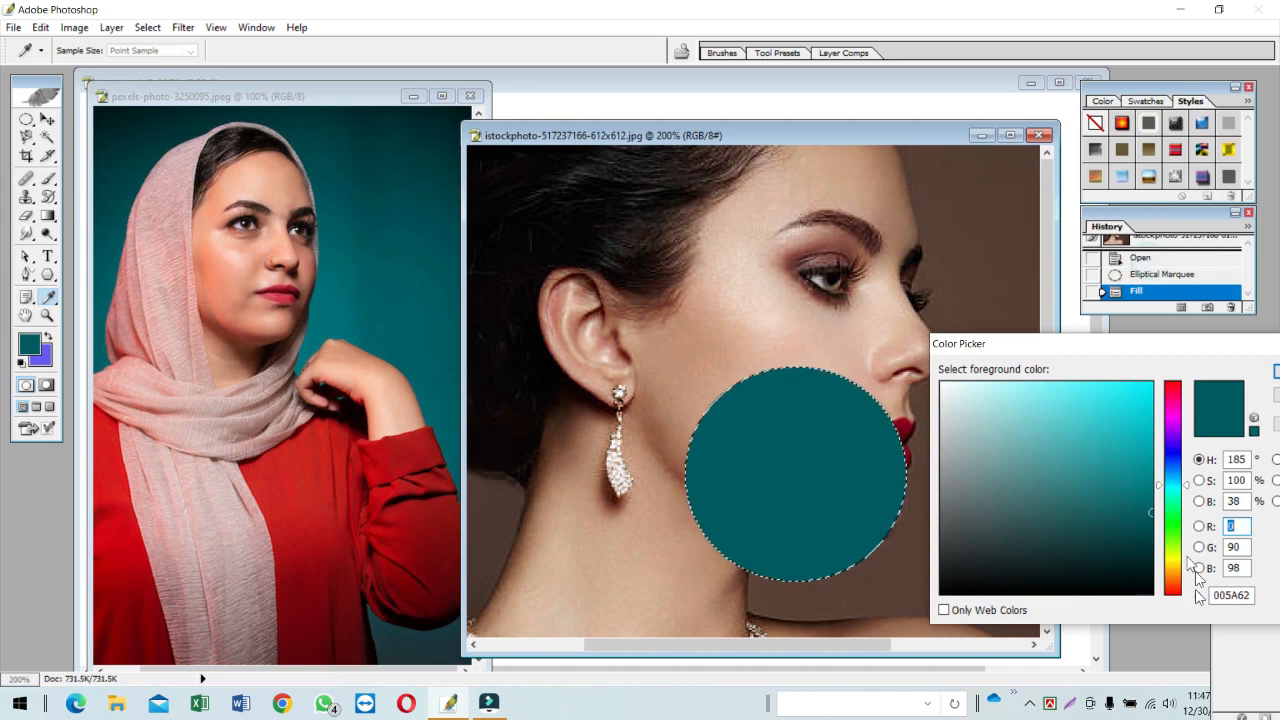
{"action": "left_click_drag", "start_coordinate": [1075, 345], "coordinate": [612, 275]}
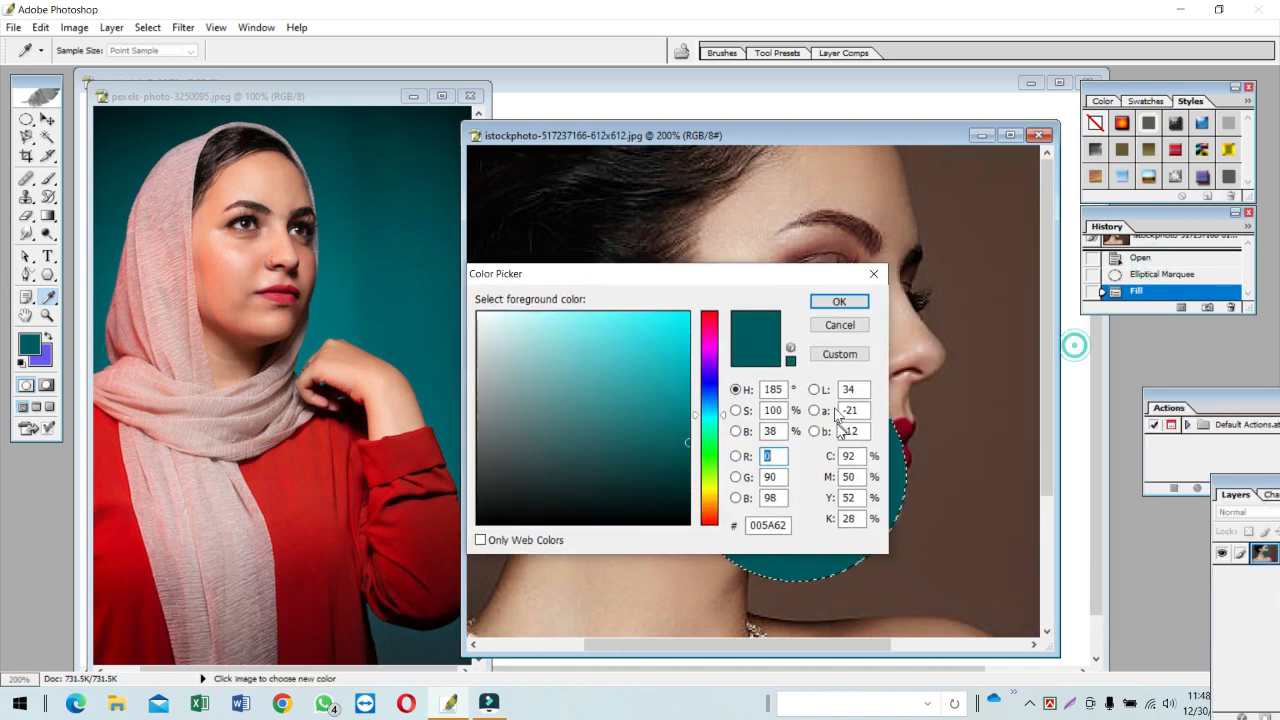
{"action": "left_click", "coordinate": [840, 326]}
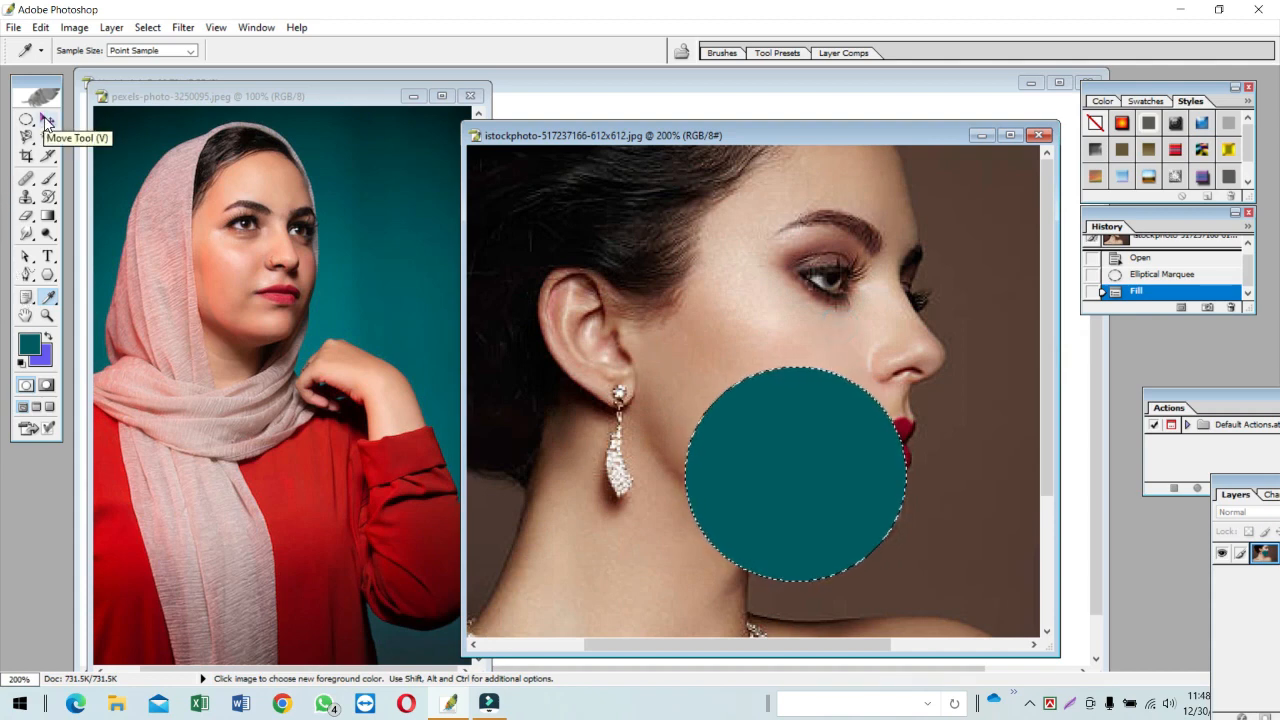
Revert the profile portrait to its original opened state from the History snapshot.
{"action": "left_click", "coordinate": [47, 119]}
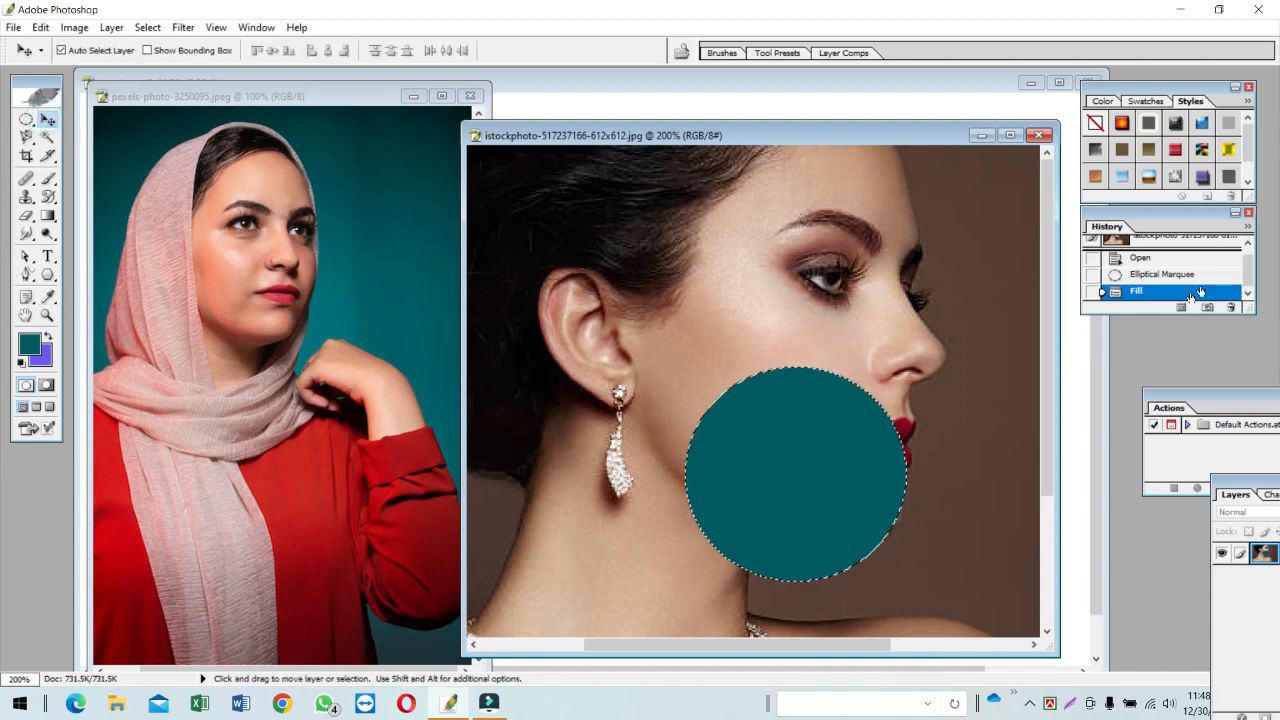
{"action": "left_click", "coordinate": [1248, 262]}
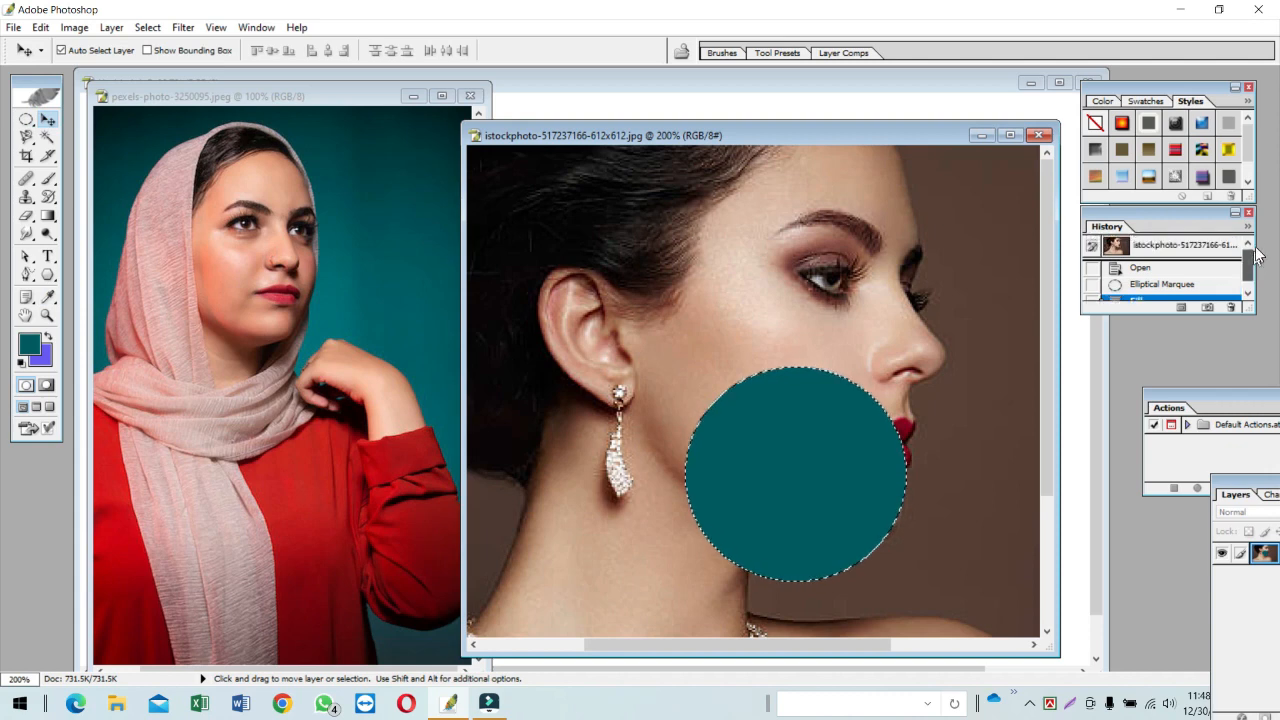
{"action": "left_click", "coordinate": [1142, 246]}
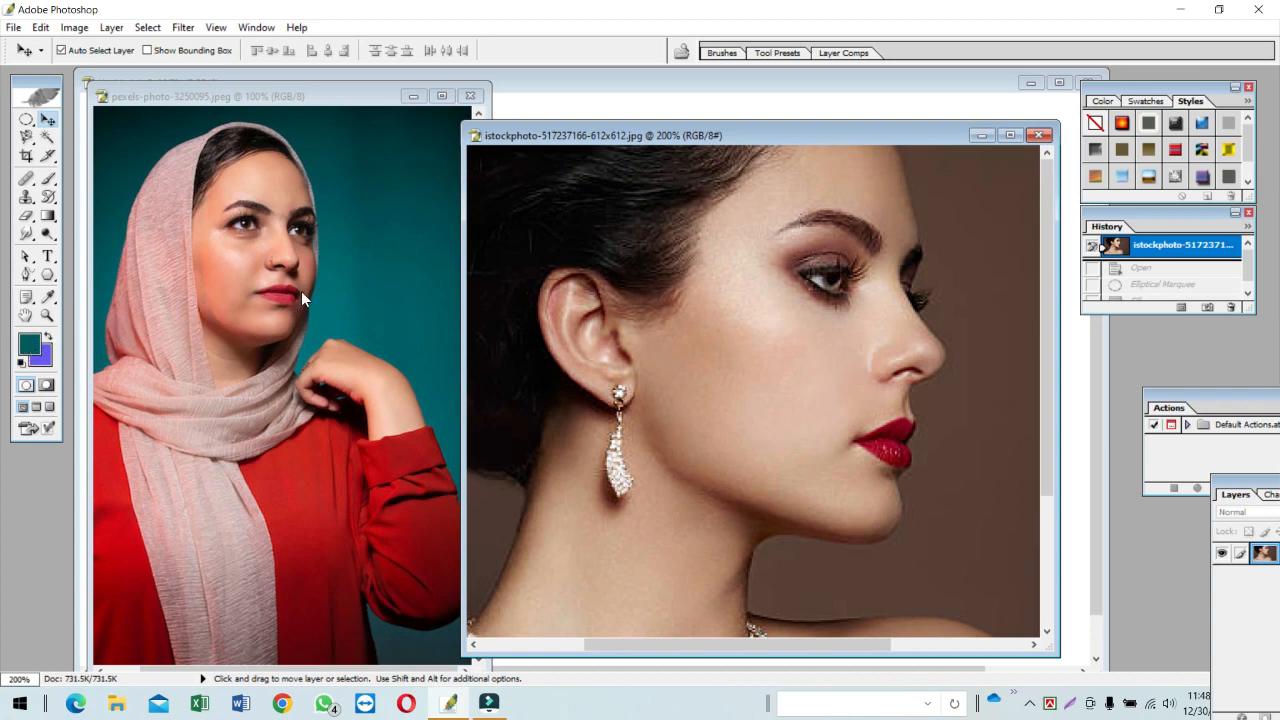
{"action": "left_click", "coordinate": [31, 346]}
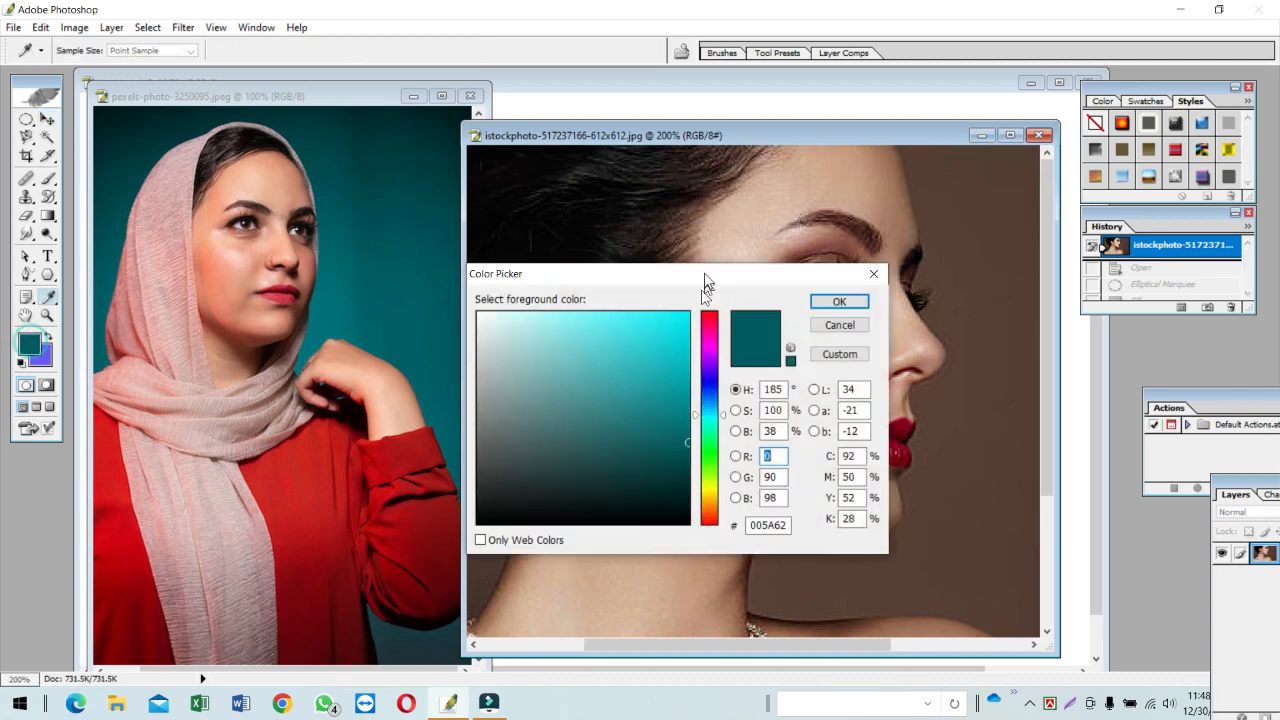
{"action": "left_click_drag", "start_coordinate": [706, 277], "coordinate": [1017, 232]}
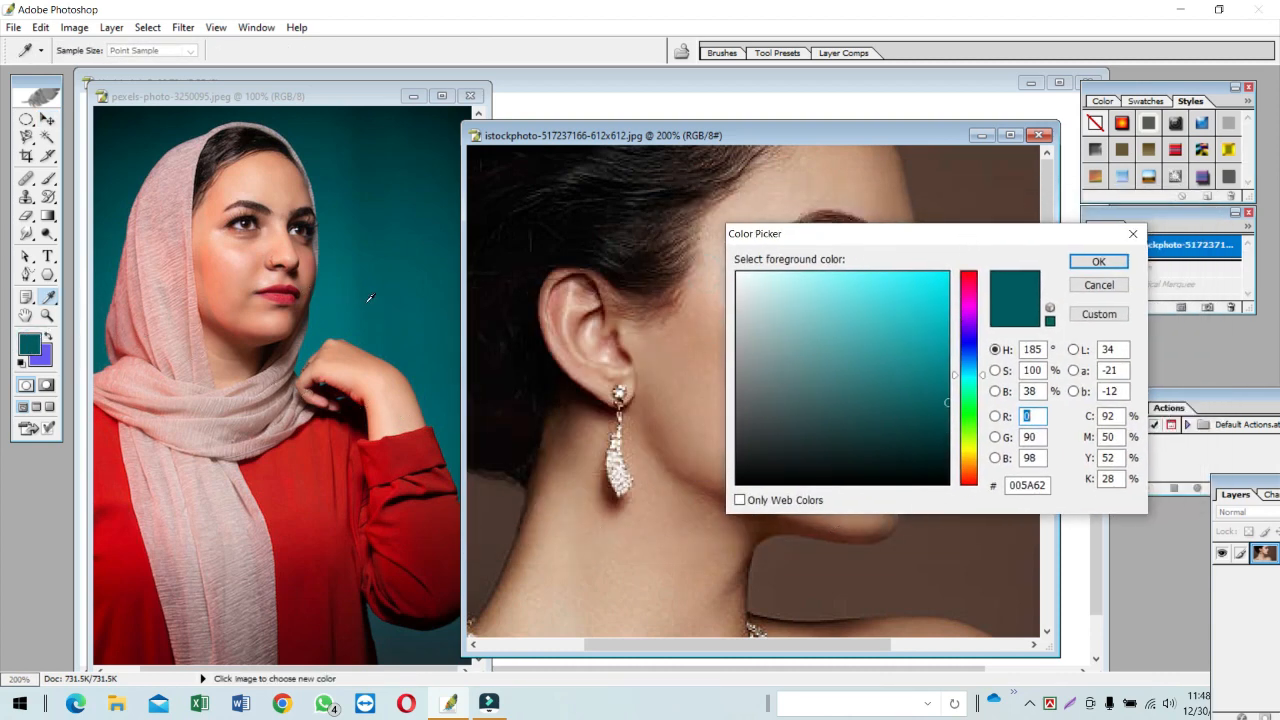
{"action": "left_click", "coordinate": [384, 341]}
{"action": "left_click", "coordinate": [401, 314]}
{"action": "left_click", "coordinate": [227, 279]}
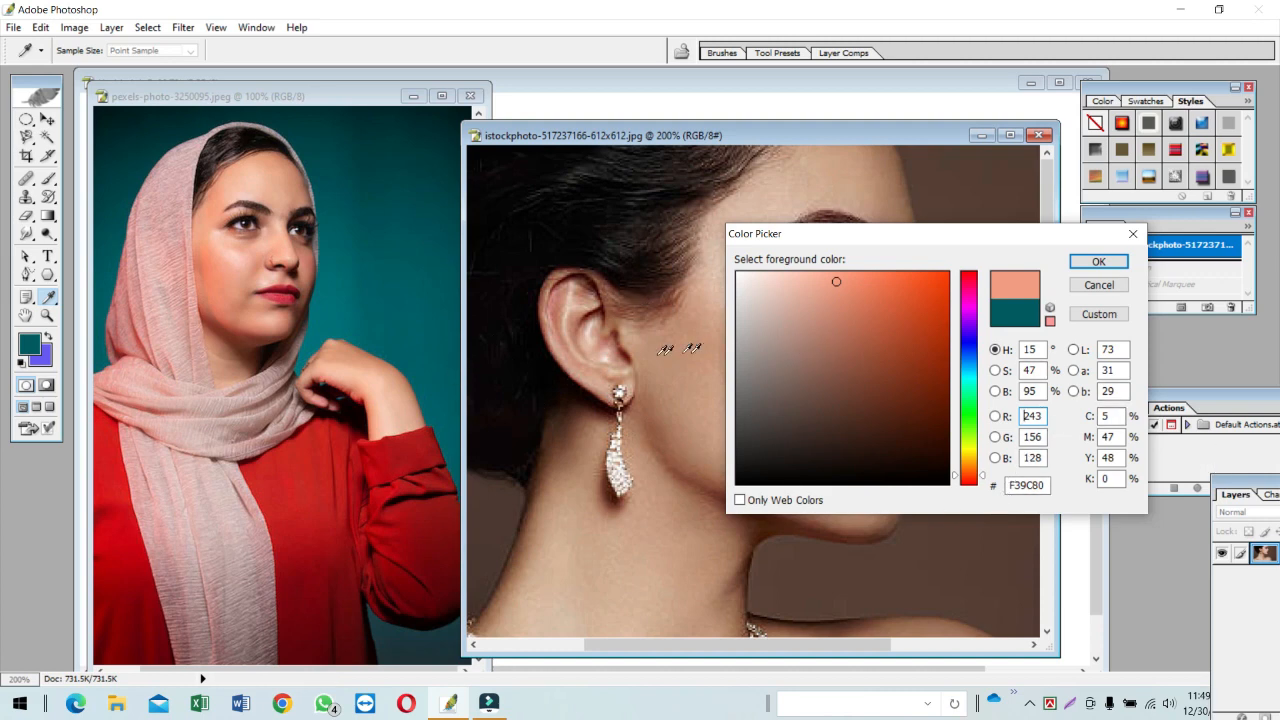
{"action": "left_click", "coordinate": [1098, 285]}
{"action": "key", "text": "v"}
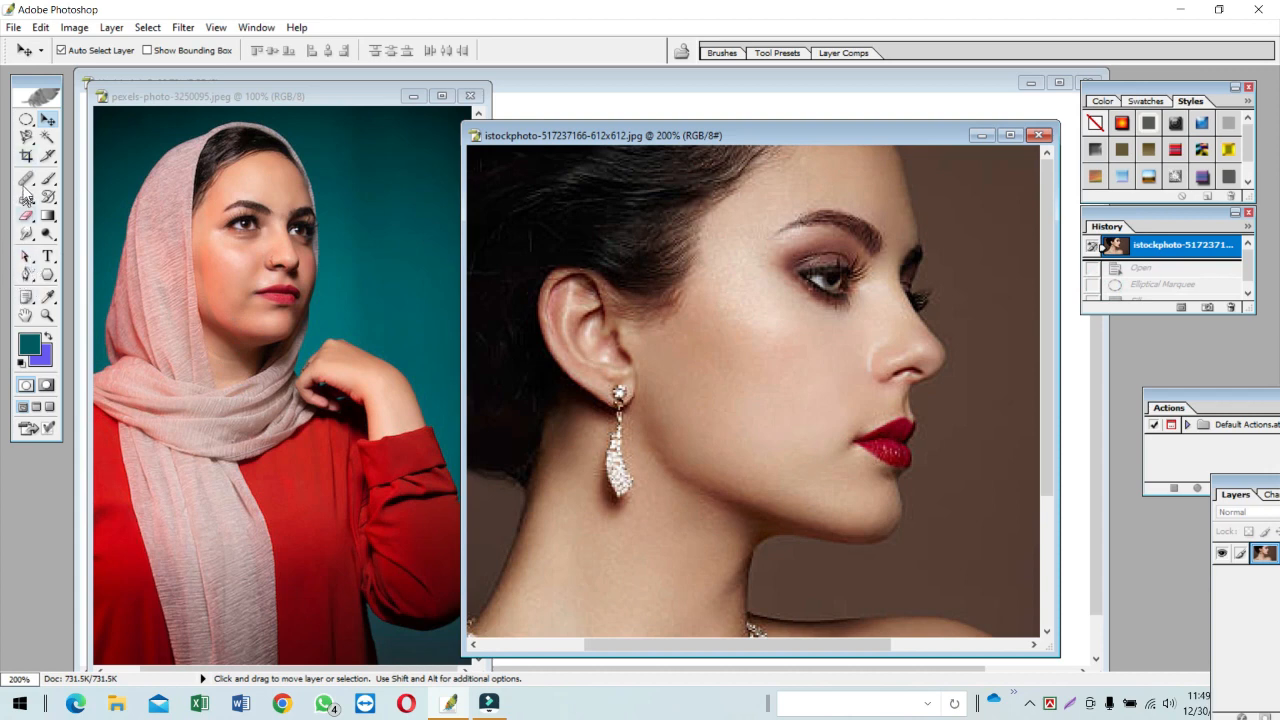
Choose the Polygonal Lasso Tool and bring the headscarf portrait forward.
{"action": "left_click", "coordinate": [26, 125]}
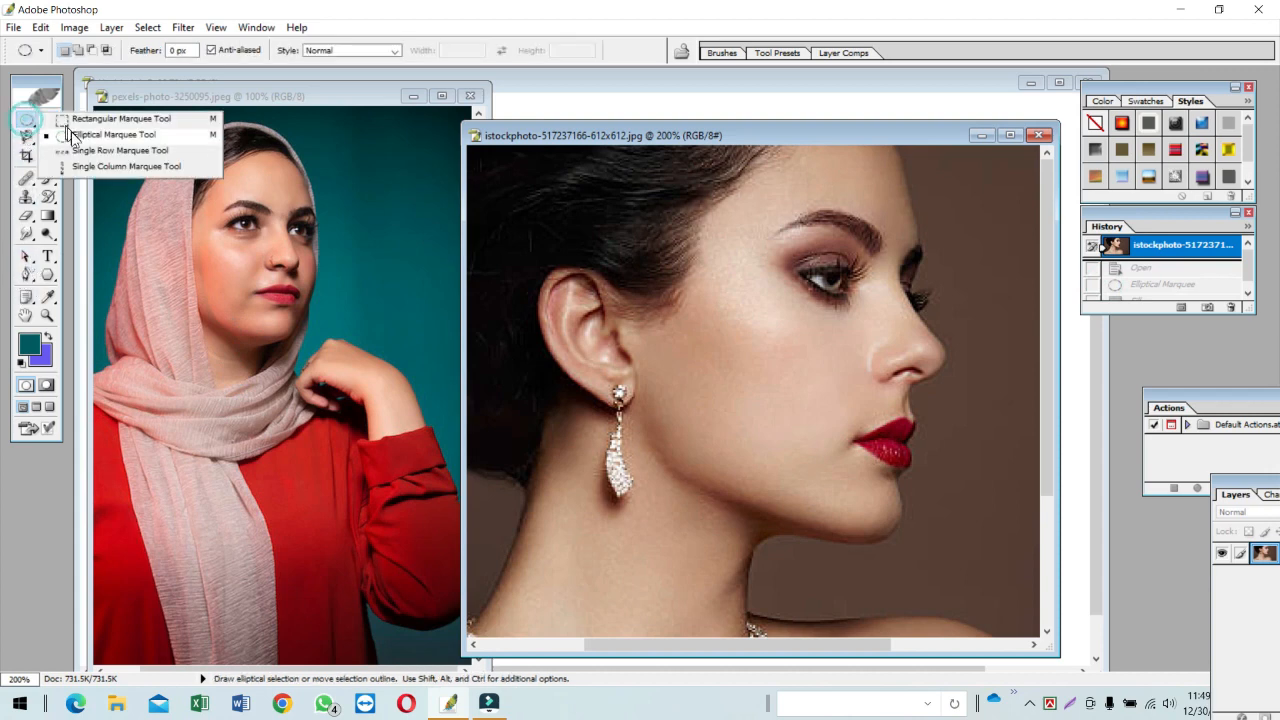
{"action": "left_click", "coordinate": [26, 136]}
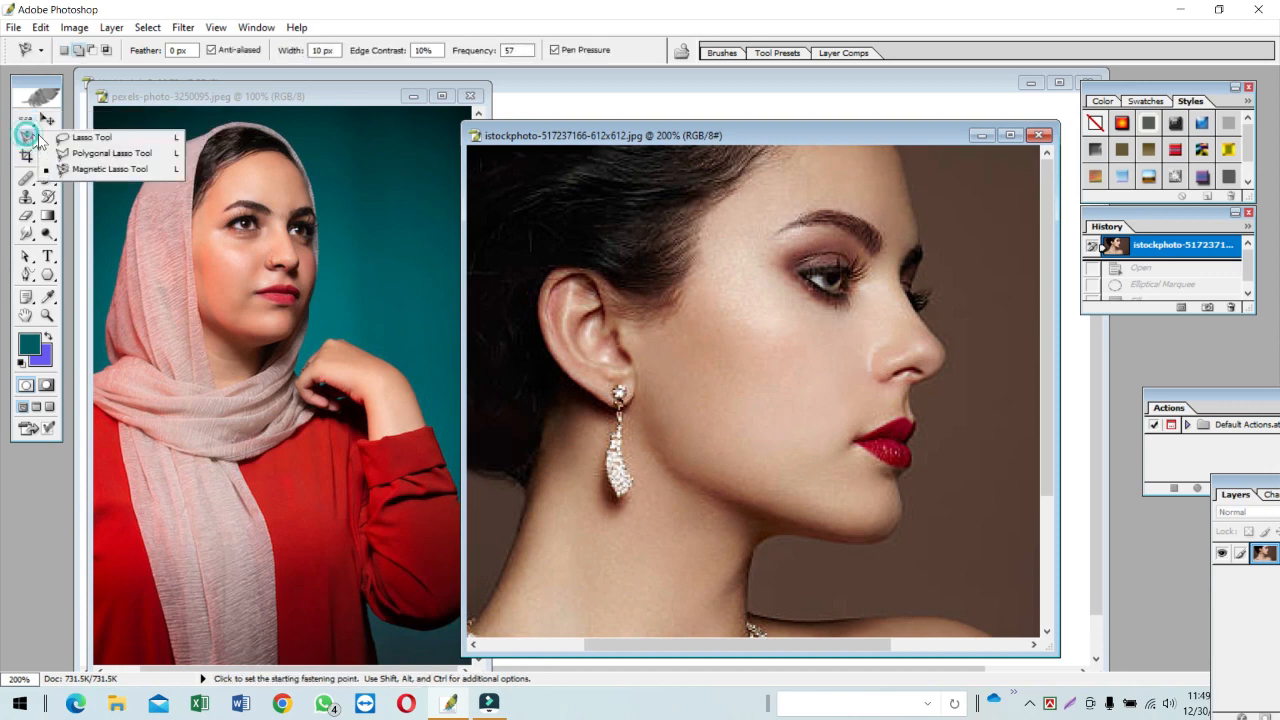
{"action": "left_click", "coordinate": [86, 154]}
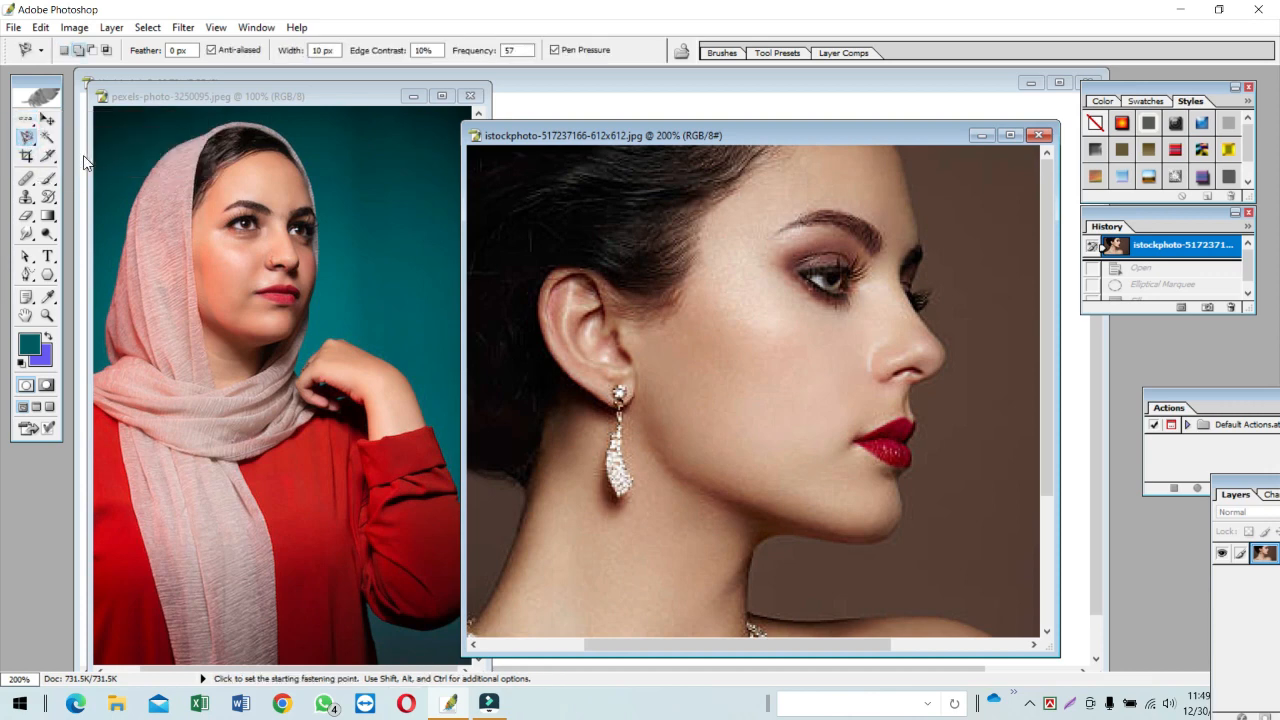
{"action": "left_click", "coordinate": [345, 300]}
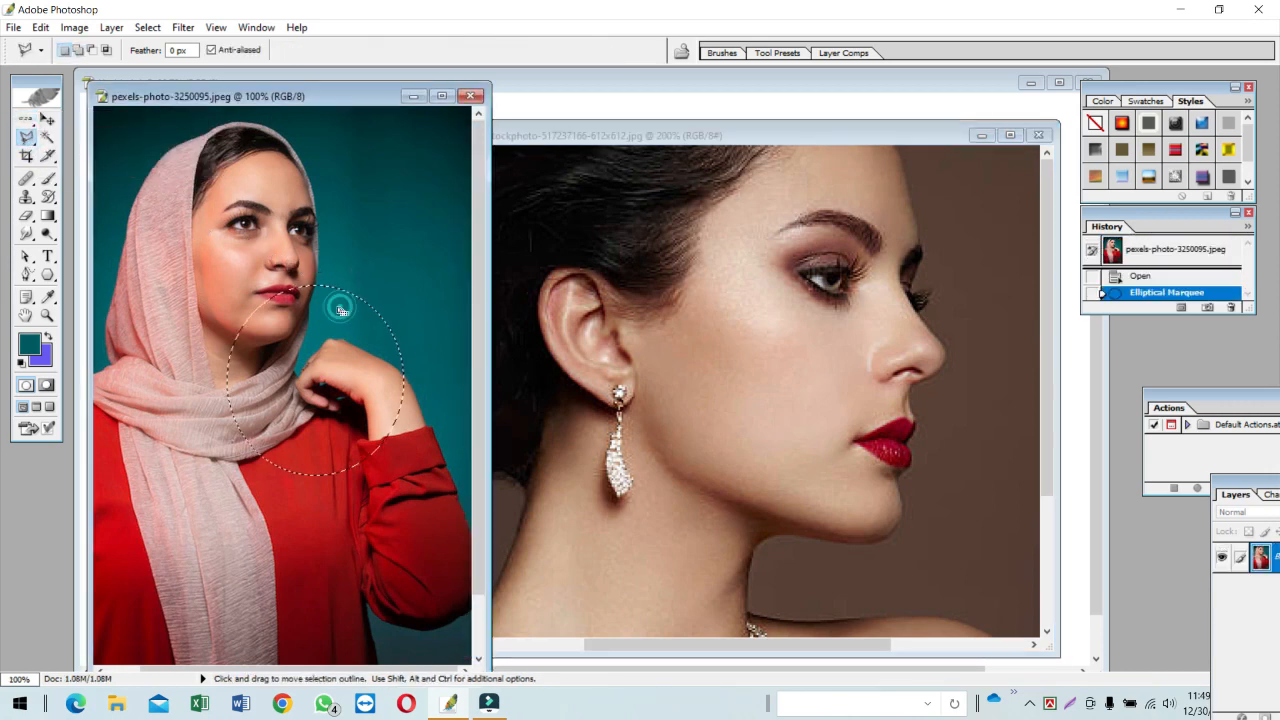
Outline a five-sided selection on the teal background right of the woman's head.
{"action": "left_click", "coordinate": [345, 265]}
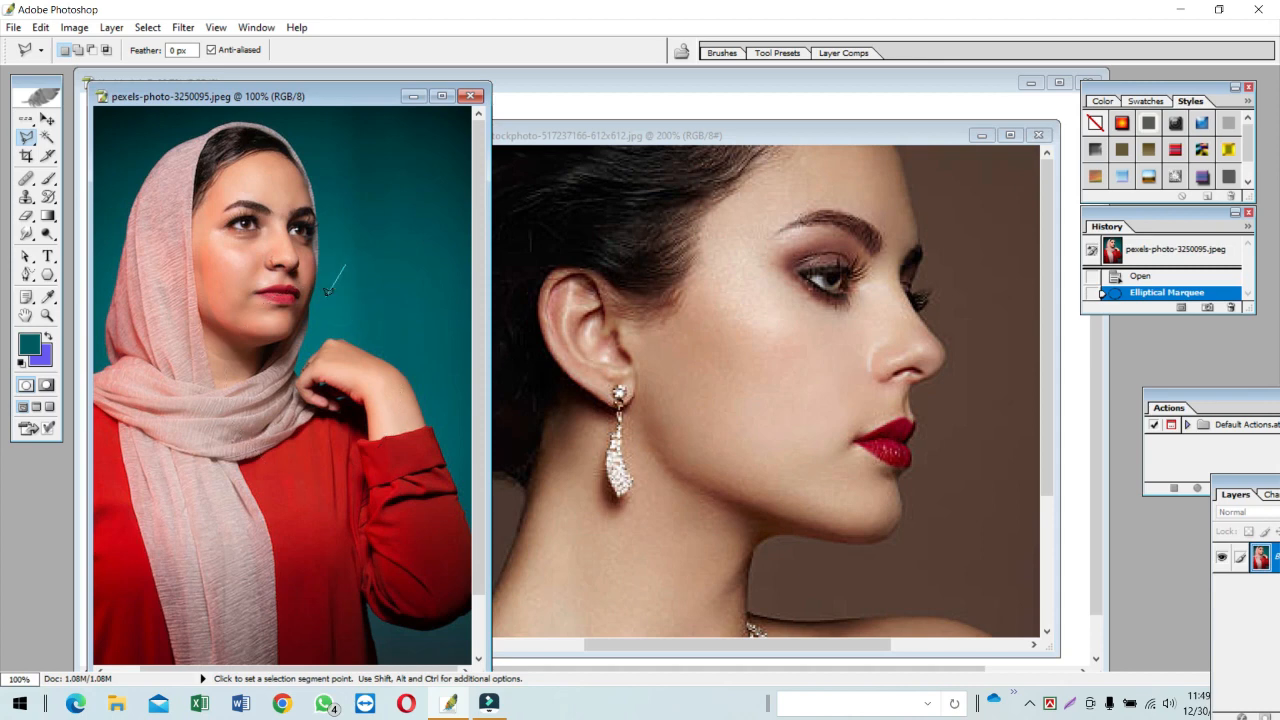
{"action": "left_click", "coordinate": [390, 297]}
{"action": "left_click", "coordinate": [420, 250]}
{"action": "left_click", "coordinate": [407, 222]}
{"action": "left_click", "coordinate": [374, 223]}
{"action": "left_click", "coordinate": [340, 250]}
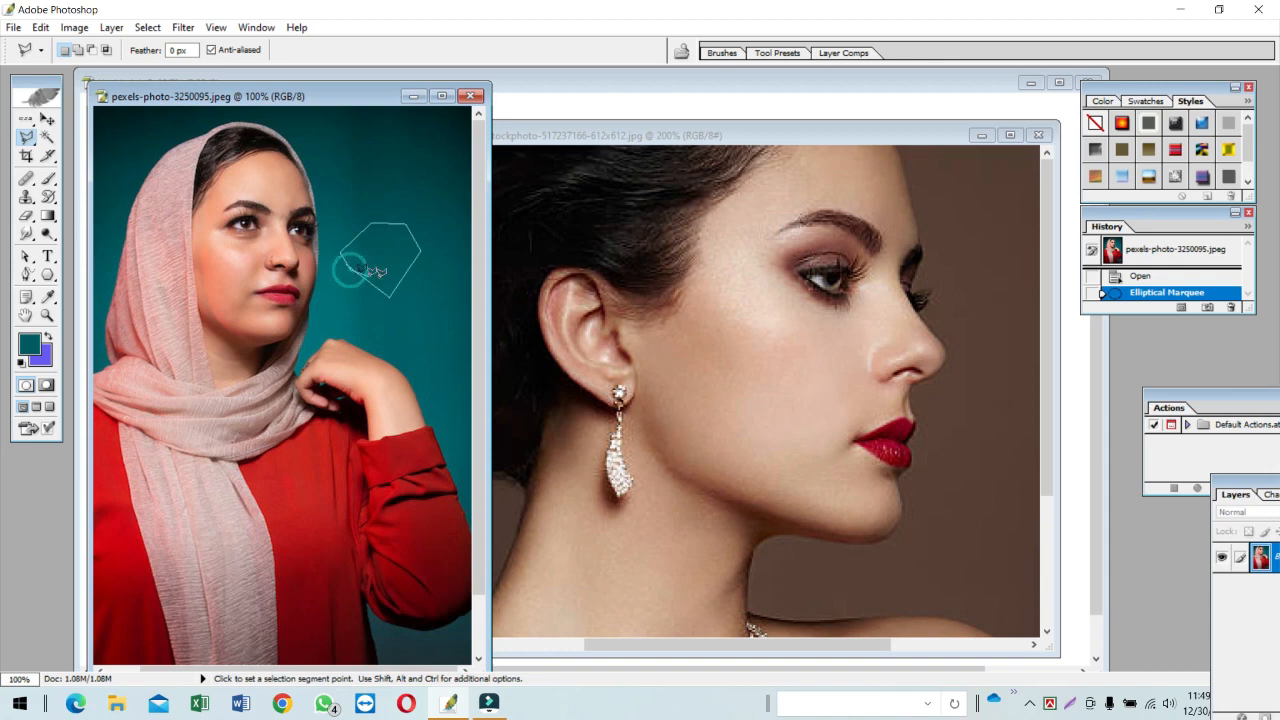
{"action": "left_click", "coordinate": [350, 268]}
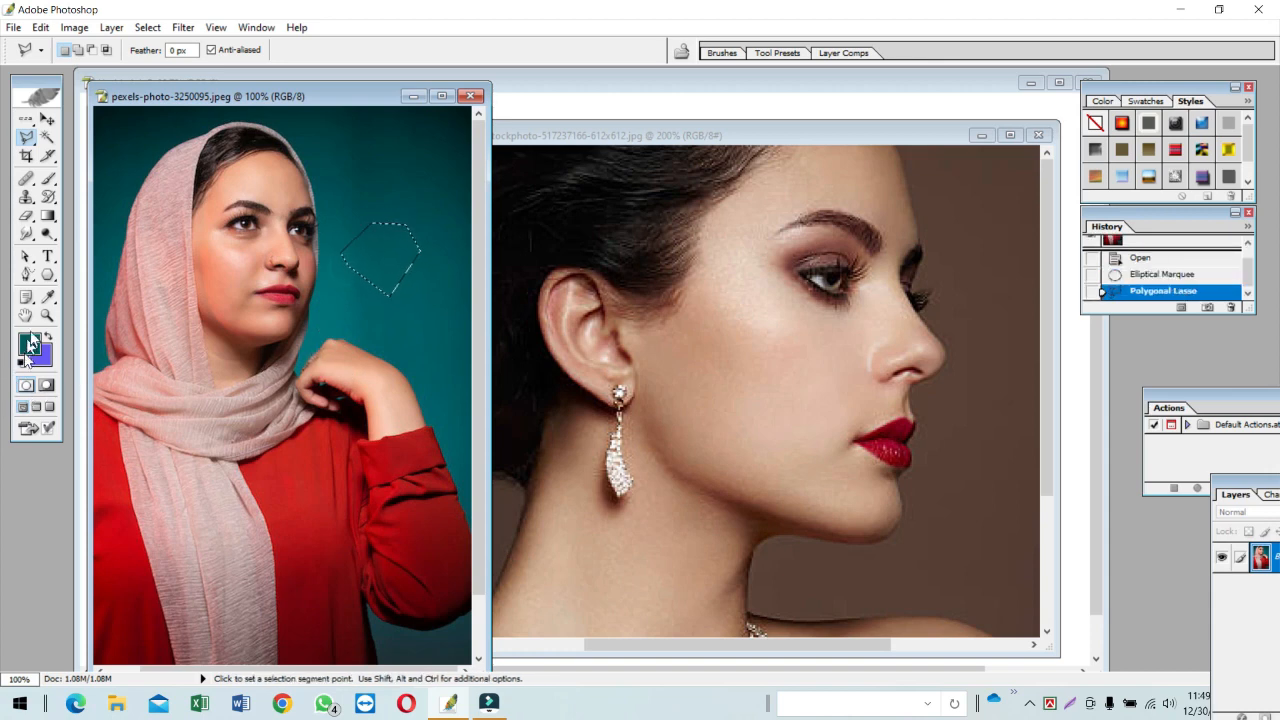
Fill the selection with sampled skin tone, then refill it with dark brown sampled from the eye.
{"action": "left_click", "coordinate": [46, 299]}
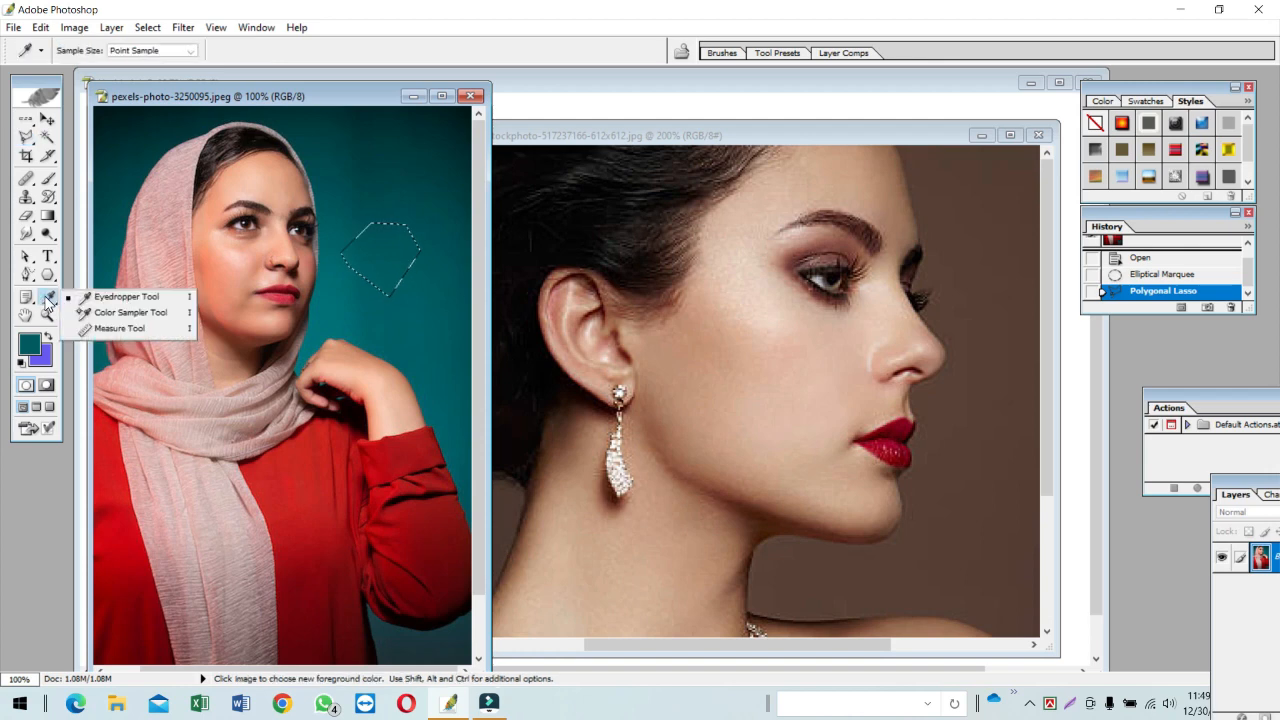
{"action": "left_click", "coordinate": [219, 250]}
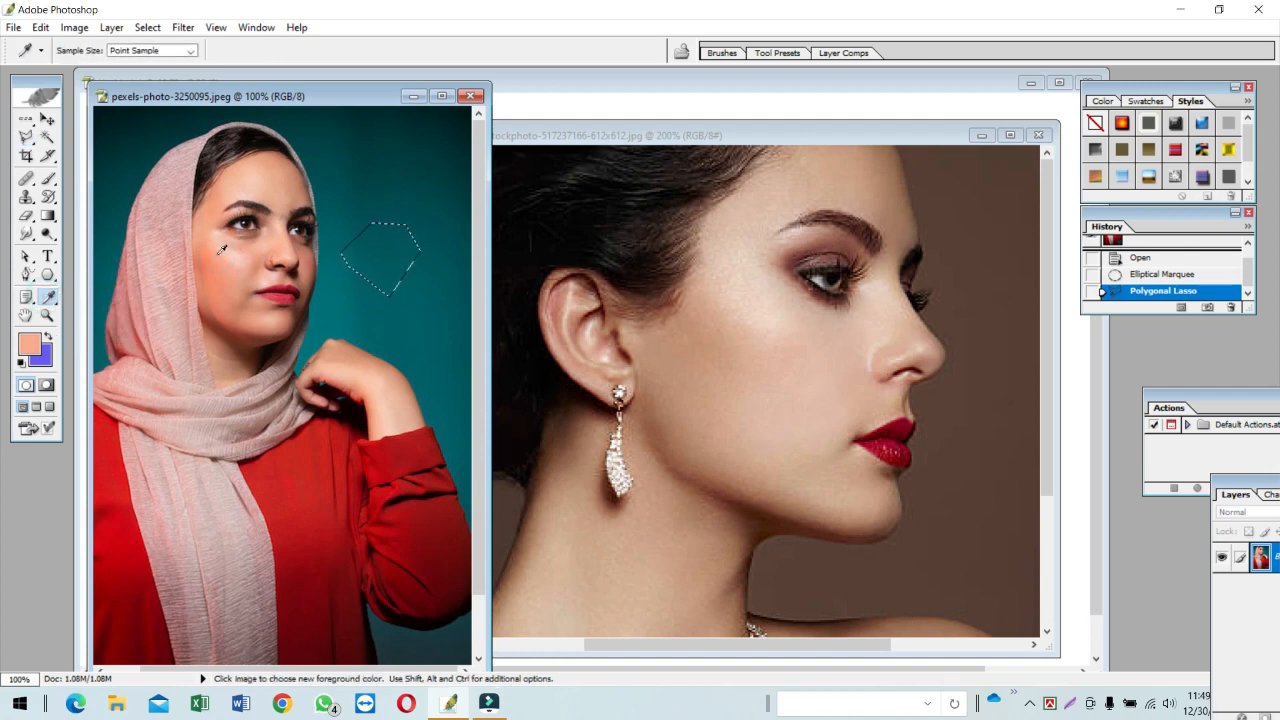
{"action": "key", "text": "alt+BackSpace"}
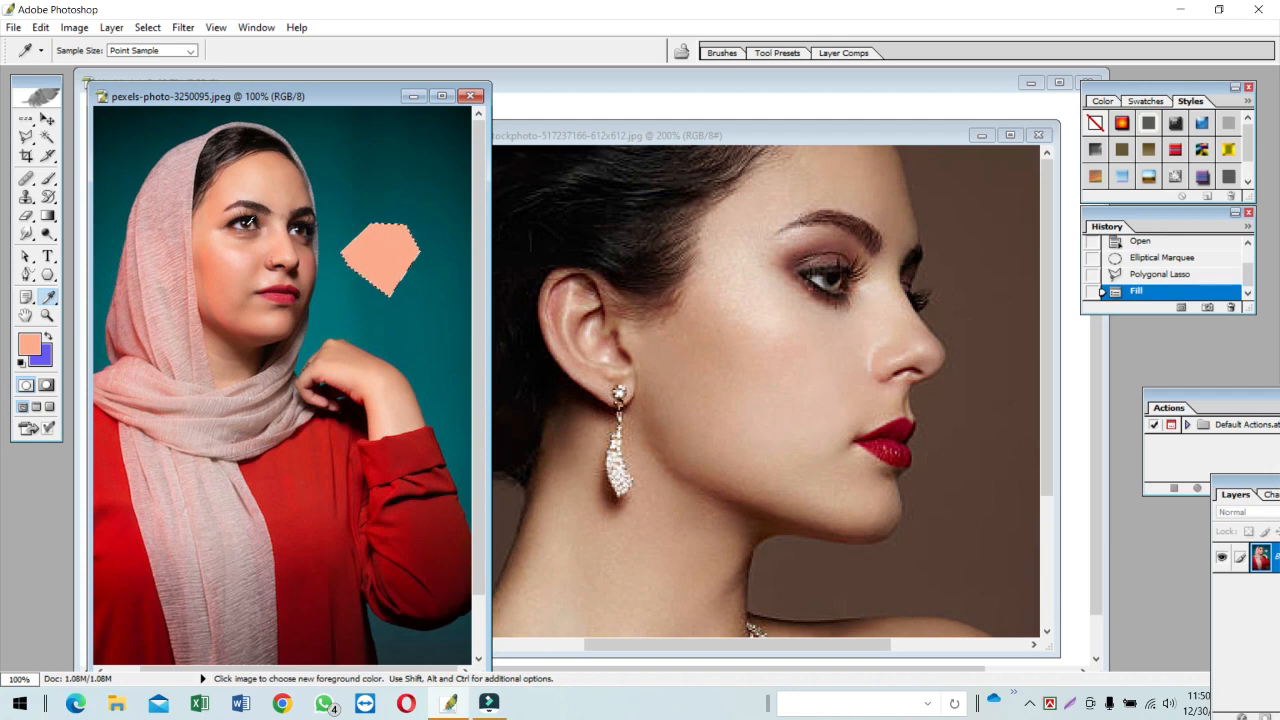
{"action": "left_click", "coordinate": [247, 221]}
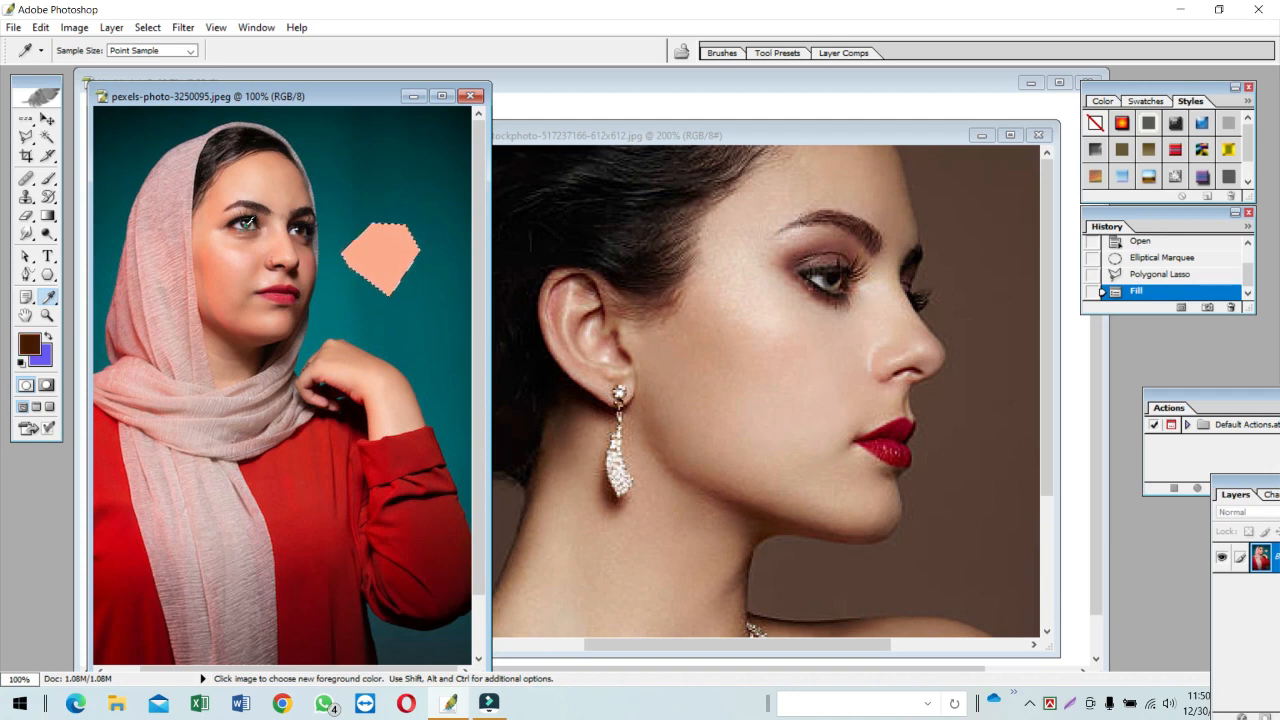
{"action": "key", "text": "alt+BackSpace"}
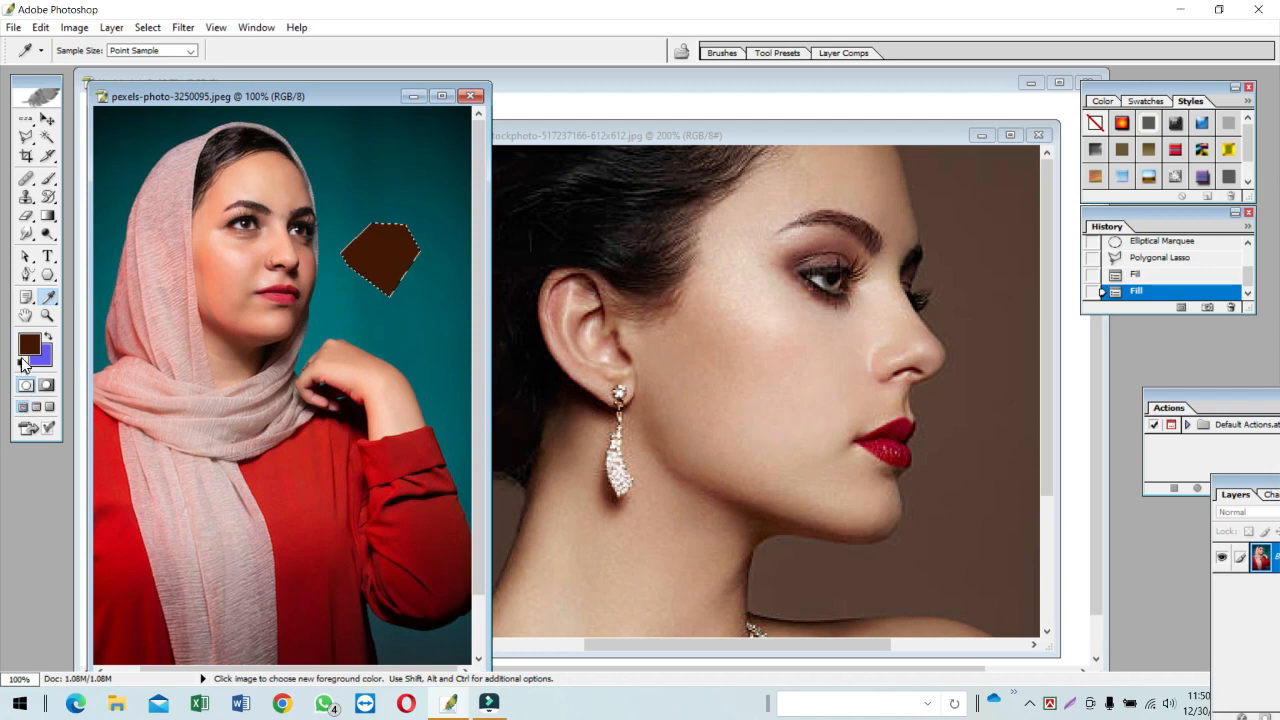
{"action": "left_click", "coordinate": [26, 316]}
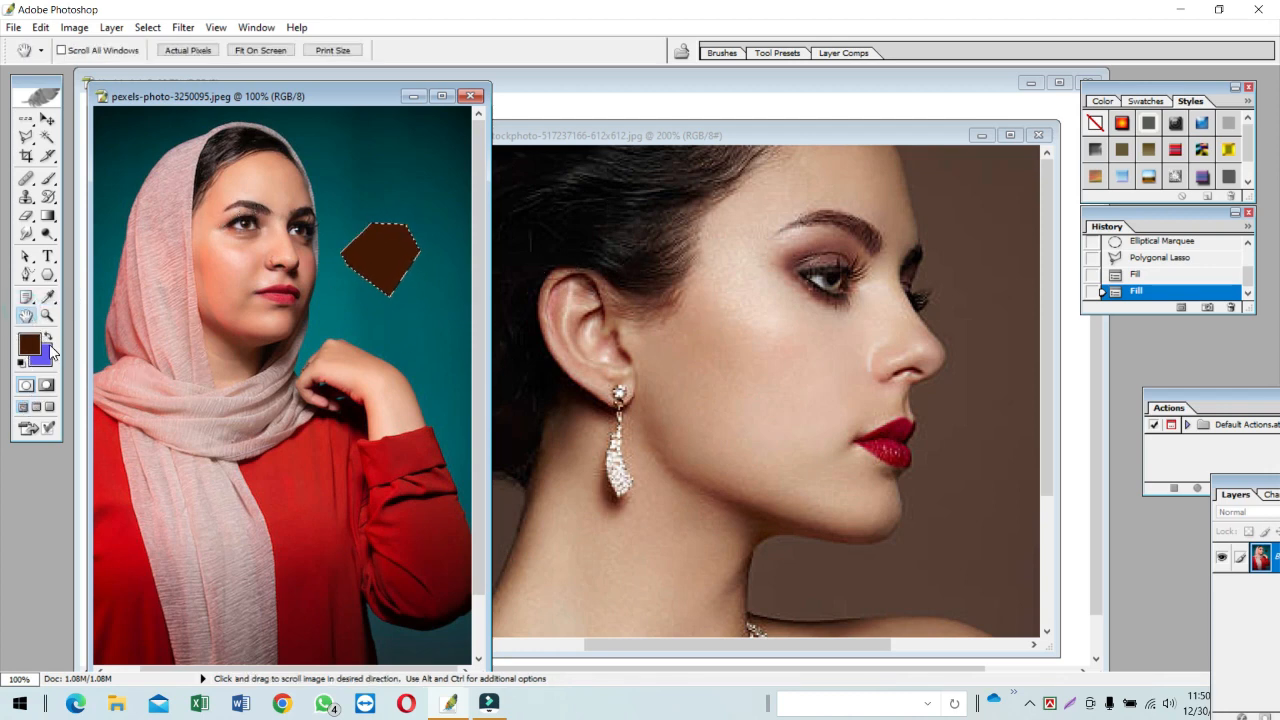
Bring the necklace profile portrait to the front, then maximize, restore and pan it back to her face.
{"action": "left_click", "coordinate": [717, 372]}
{"action": "left_click_drag", "start_coordinate": [700, 358], "coordinate": [654, 378]}
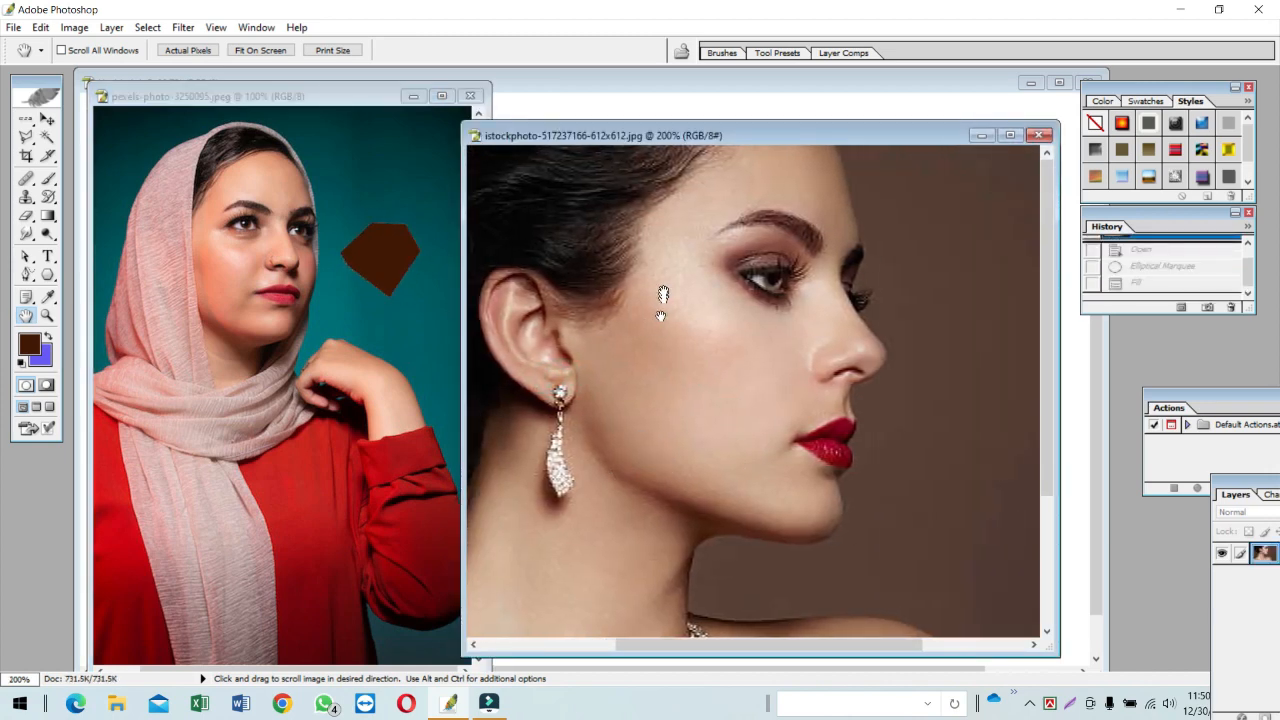
{"action": "left_click_drag", "start_coordinate": [665, 288], "coordinate": [747, 336]}
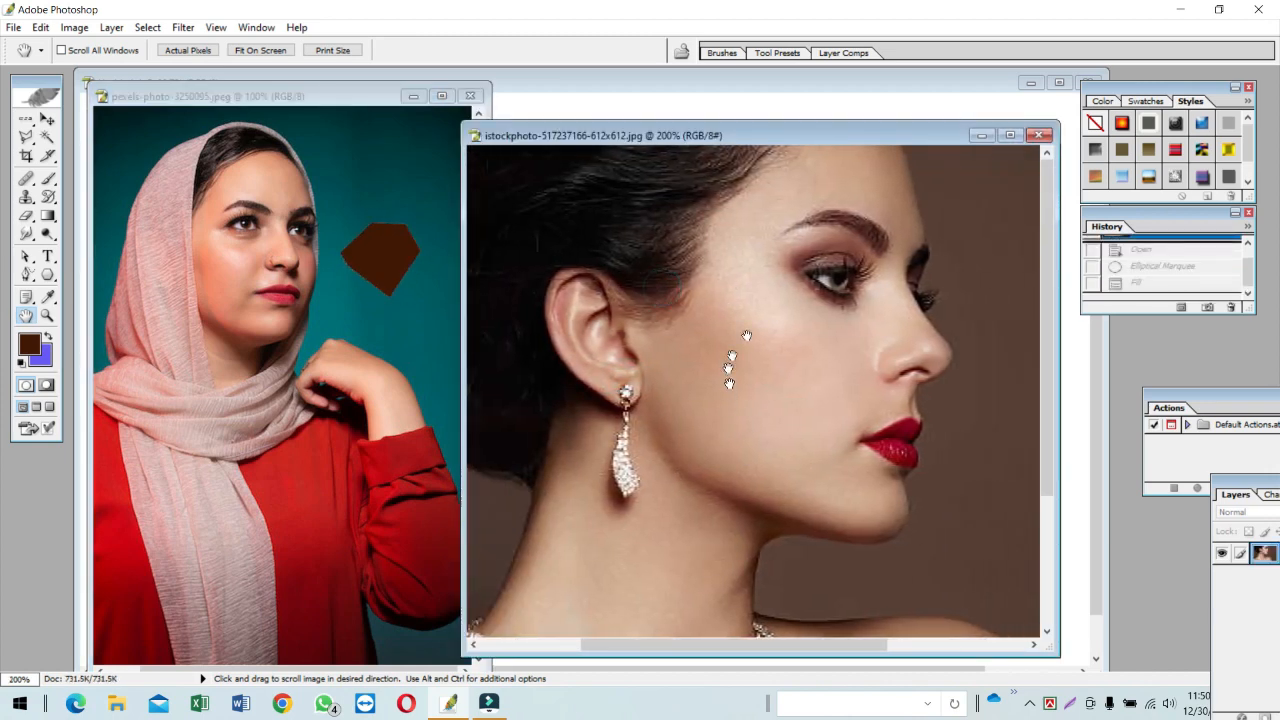
{"action": "left_click", "coordinate": [1009, 134]}
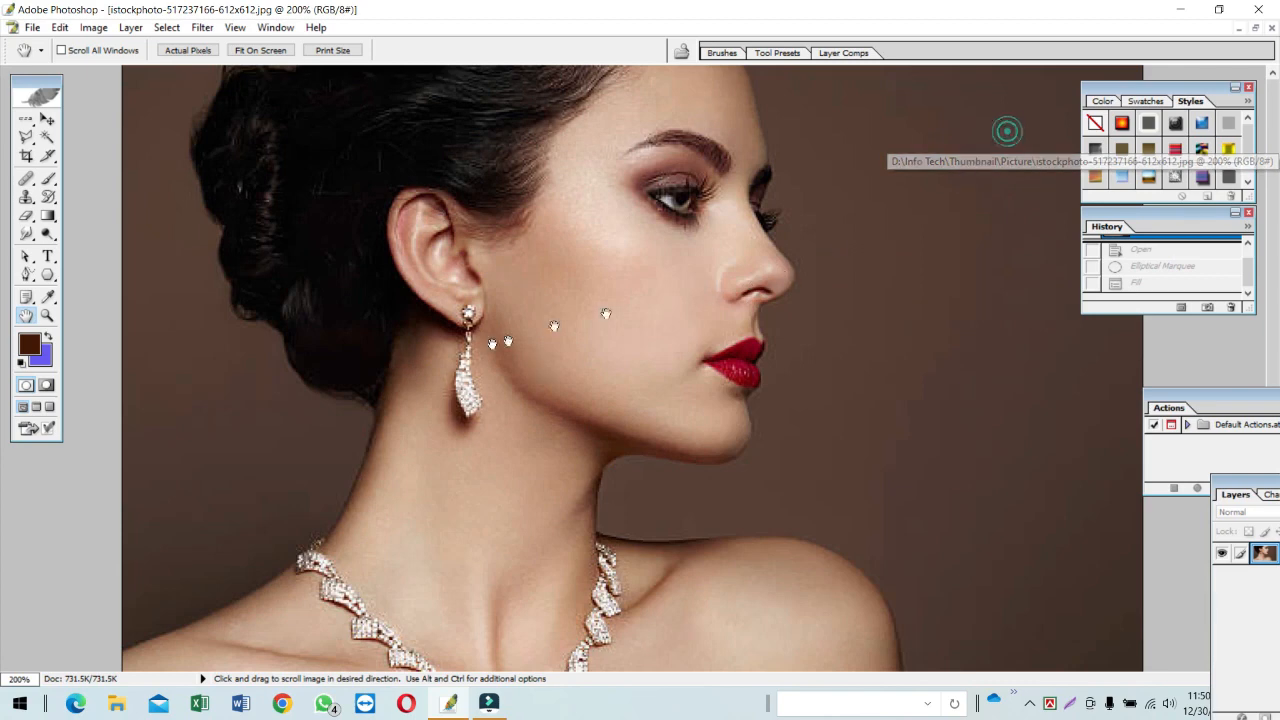
{"action": "left_click", "coordinate": [1256, 28]}
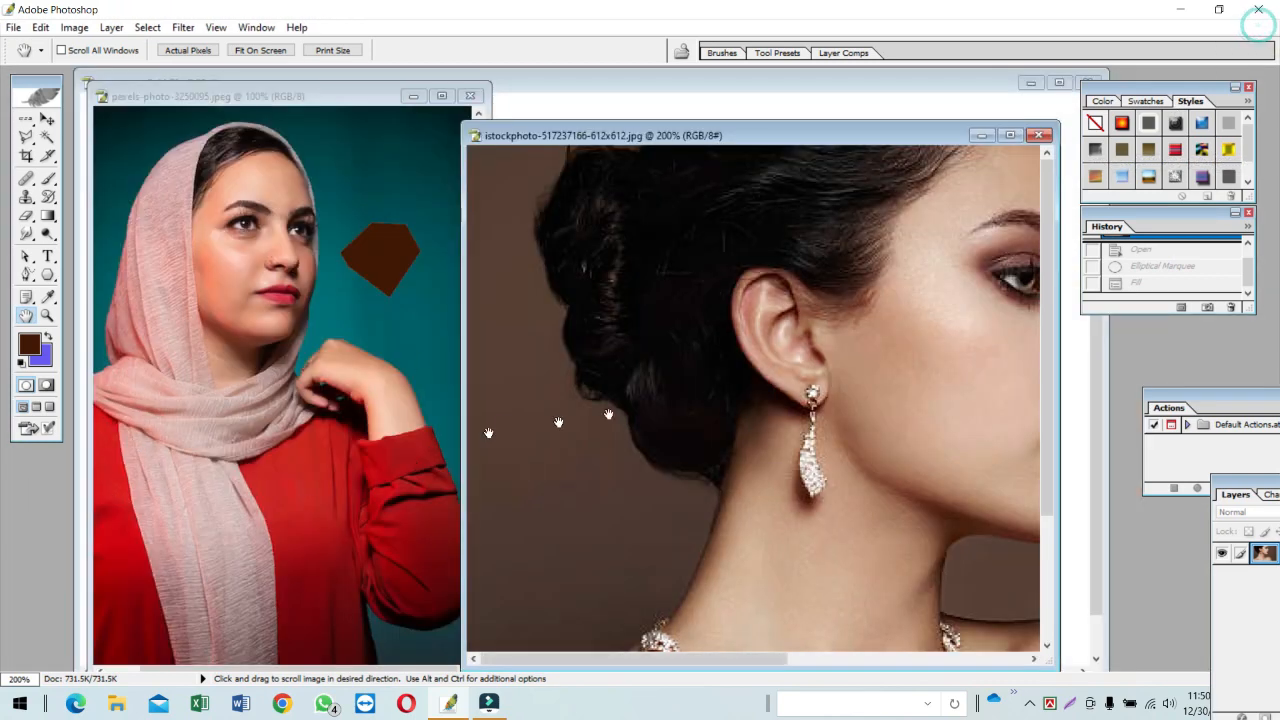
{"action": "left_click_drag", "start_coordinate": [905, 368], "coordinate": [724, 362]}
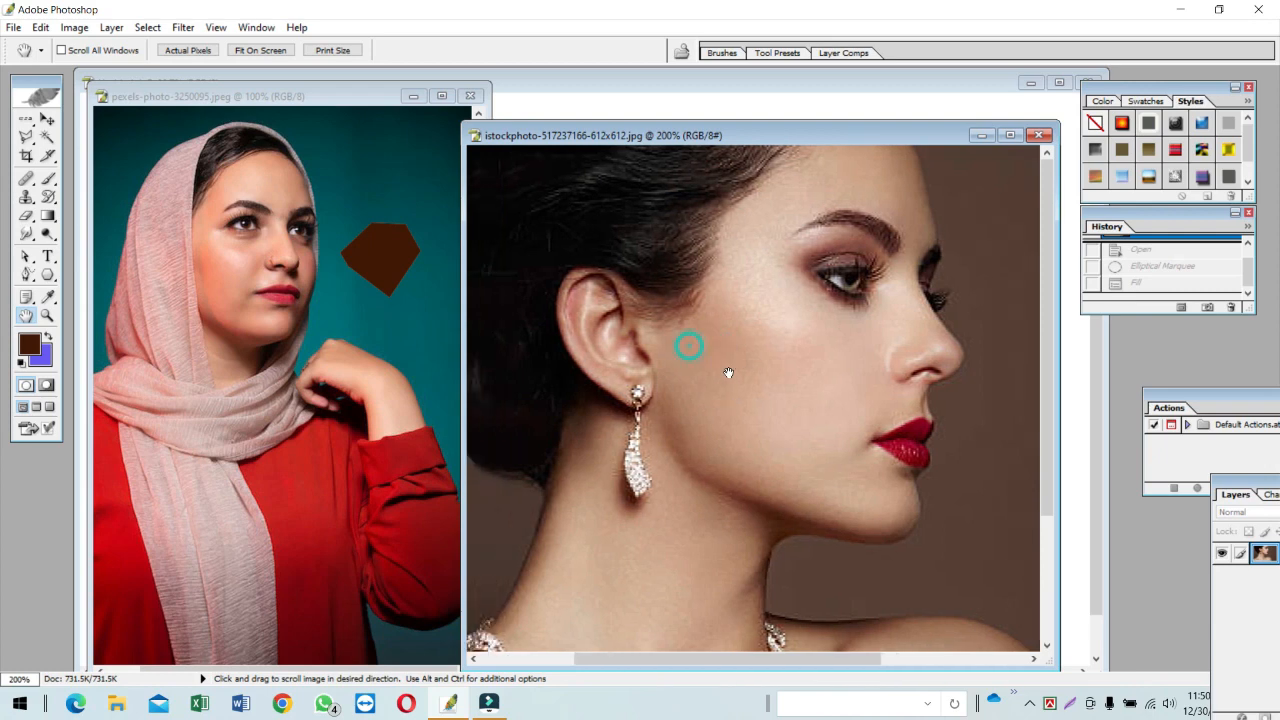
{"action": "left_click", "coordinate": [46, 315]}
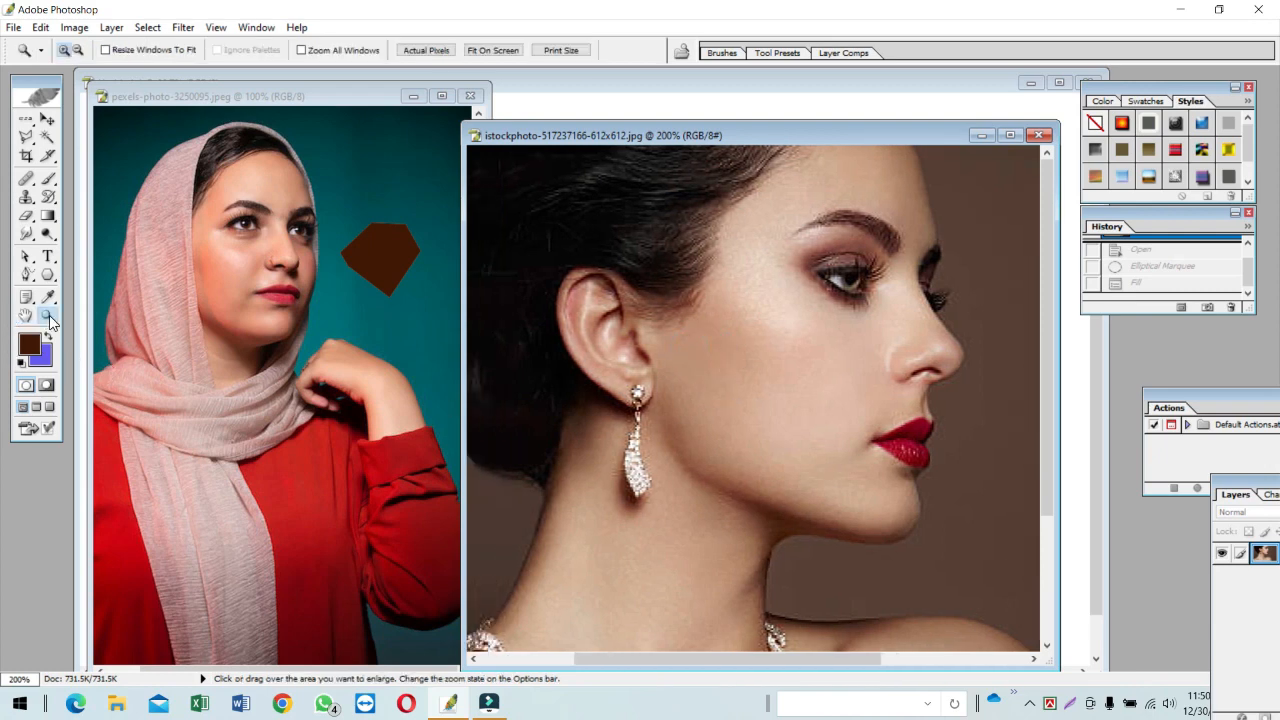
Zoom the portrait to 300% and pan until the ear, earring, eyebrow, eye and lips show.
{"action": "left_click", "coordinate": [918, 432]}
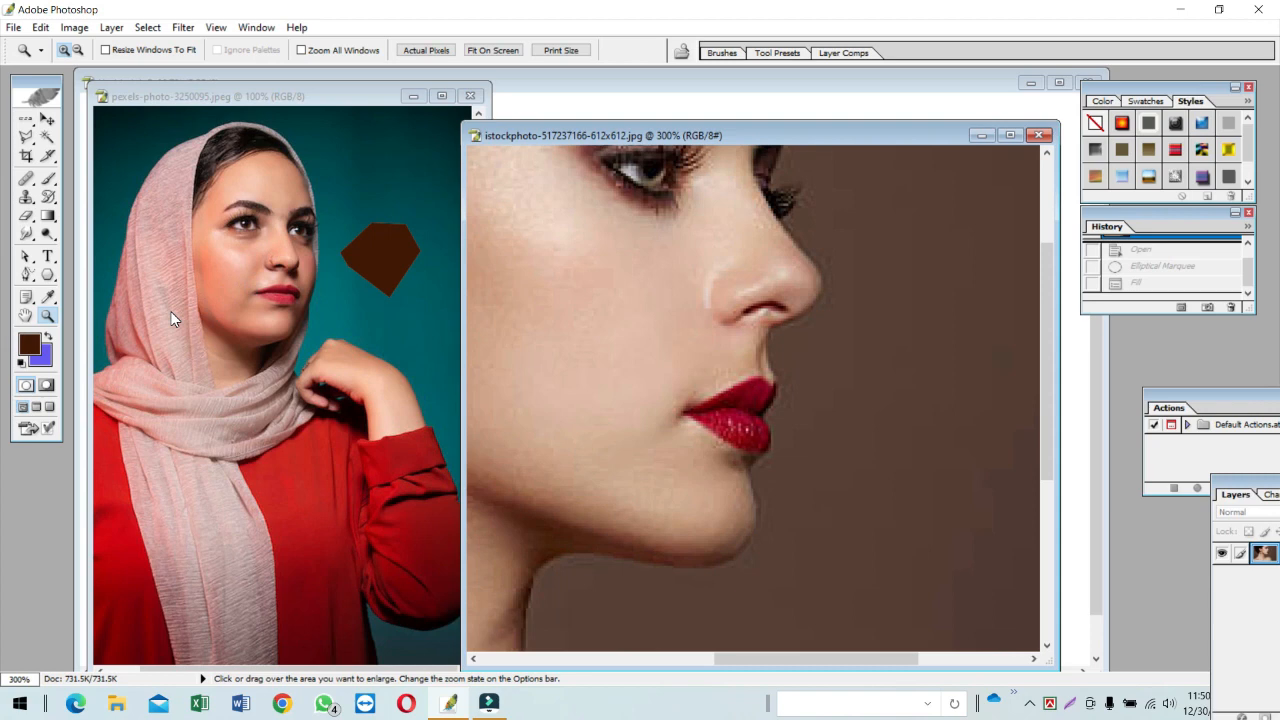
{"action": "left_click", "coordinate": [25, 316]}
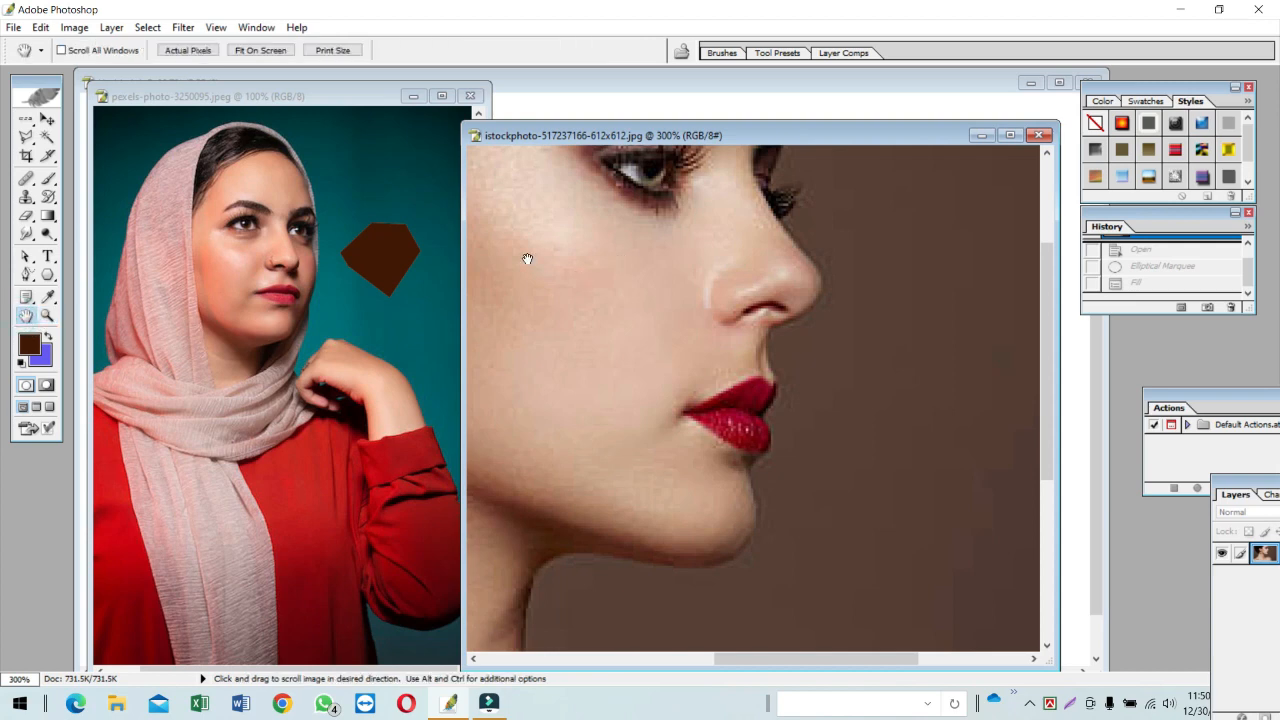
{"action": "left_click_drag", "start_coordinate": [526, 257], "coordinate": [543, 357]}
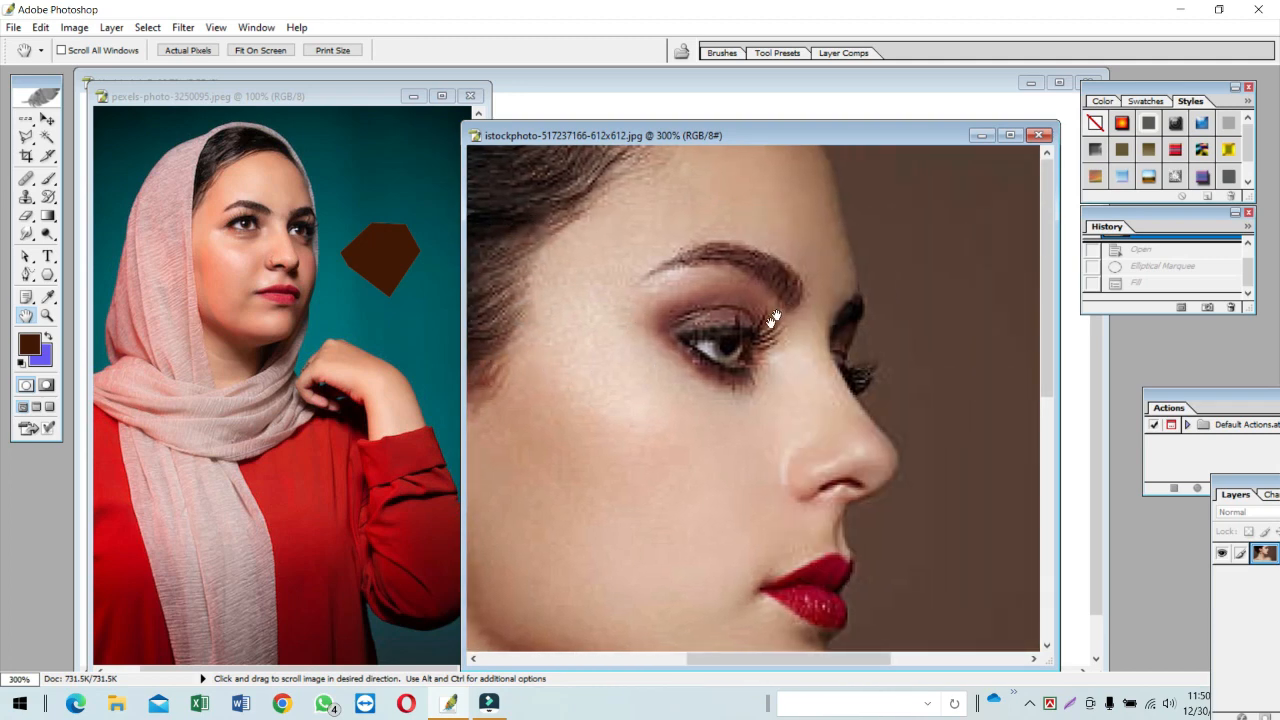
{"action": "left_click_drag", "start_coordinate": [774, 313], "coordinate": [625, 452]}
{"action": "left_click_drag", "start_coordinate": [480, 390], "coordinate": [646, 407]}
{"action": "left_click_drag", "start_coordinate": [596, 367], "coordinate": [706, 409]}
{"action": "left_click_drag", "start_coordinate": [708, 357], "coordinate": [695, 427]}
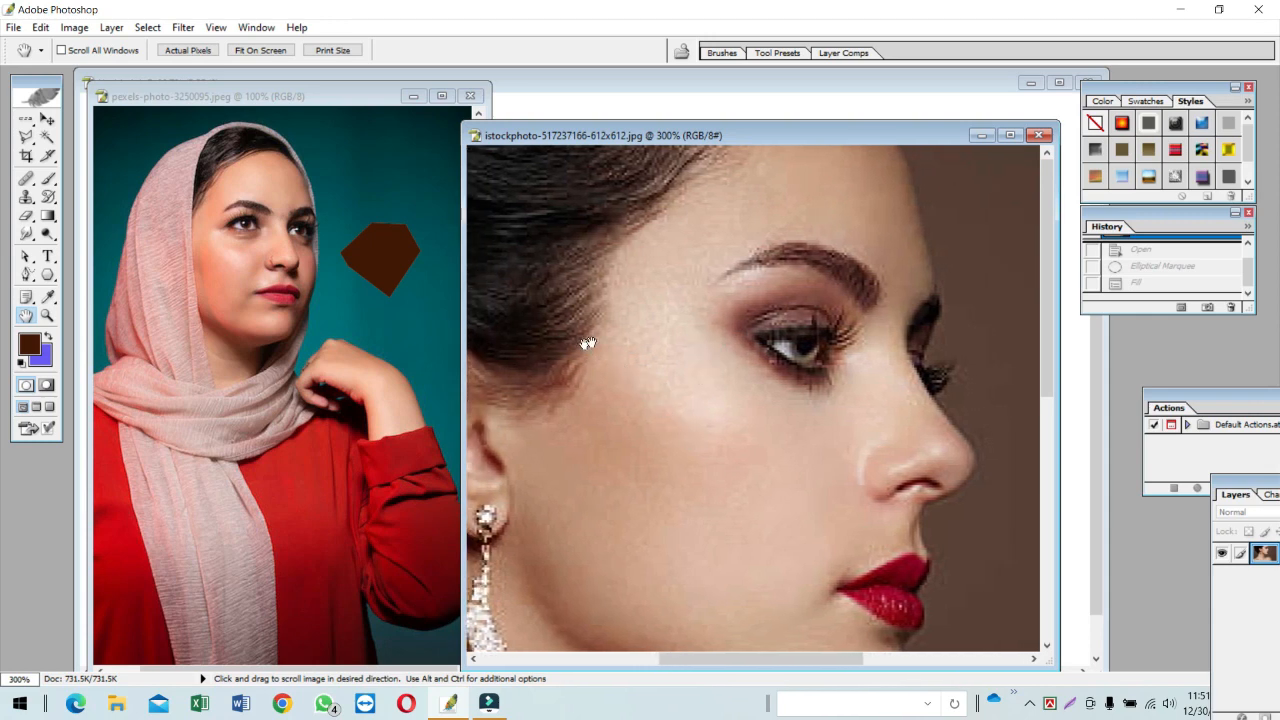
{"action": "left_click_drag", "start_coordinate": [587, 343], "coordinate": [585, 505]}
{"action": "left_click_drag", "start_coordinate": [646, 366], "coordinate": [654, 360]}
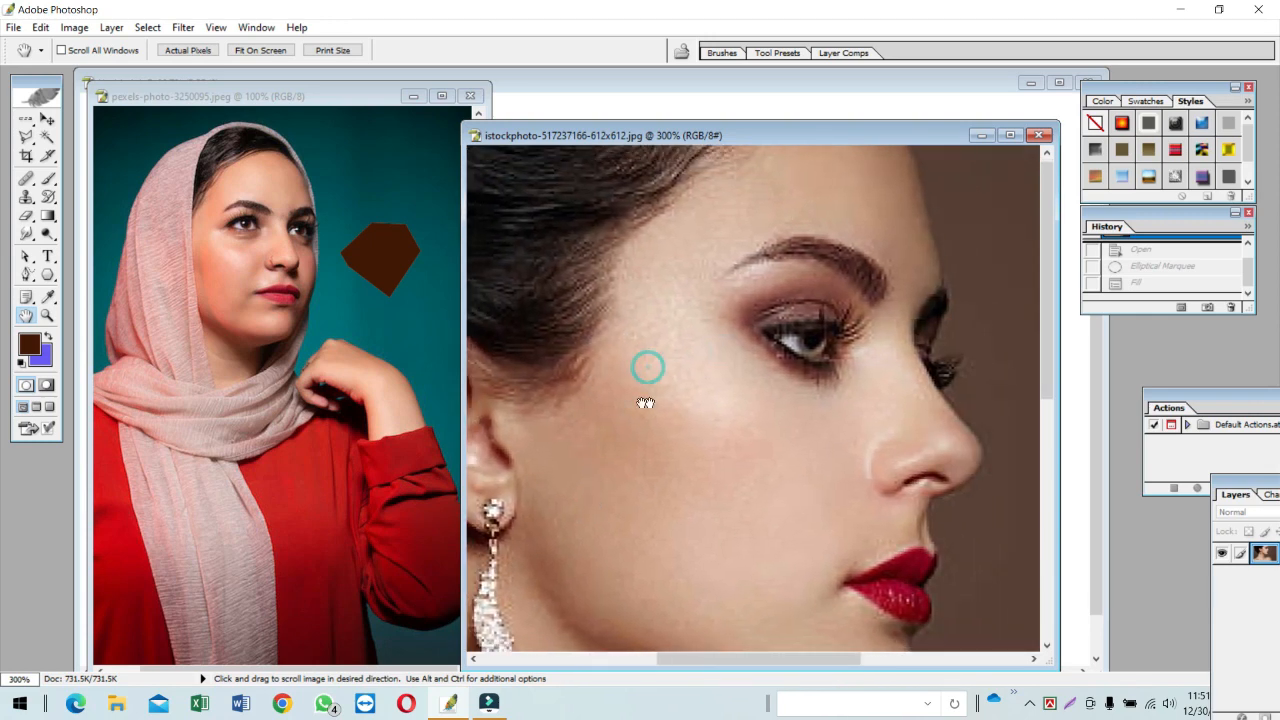
Zoom out to see the whole photo, then zoom back in to 300% on the face.
{"action": "left_click", "coordinate": [47, 316]}
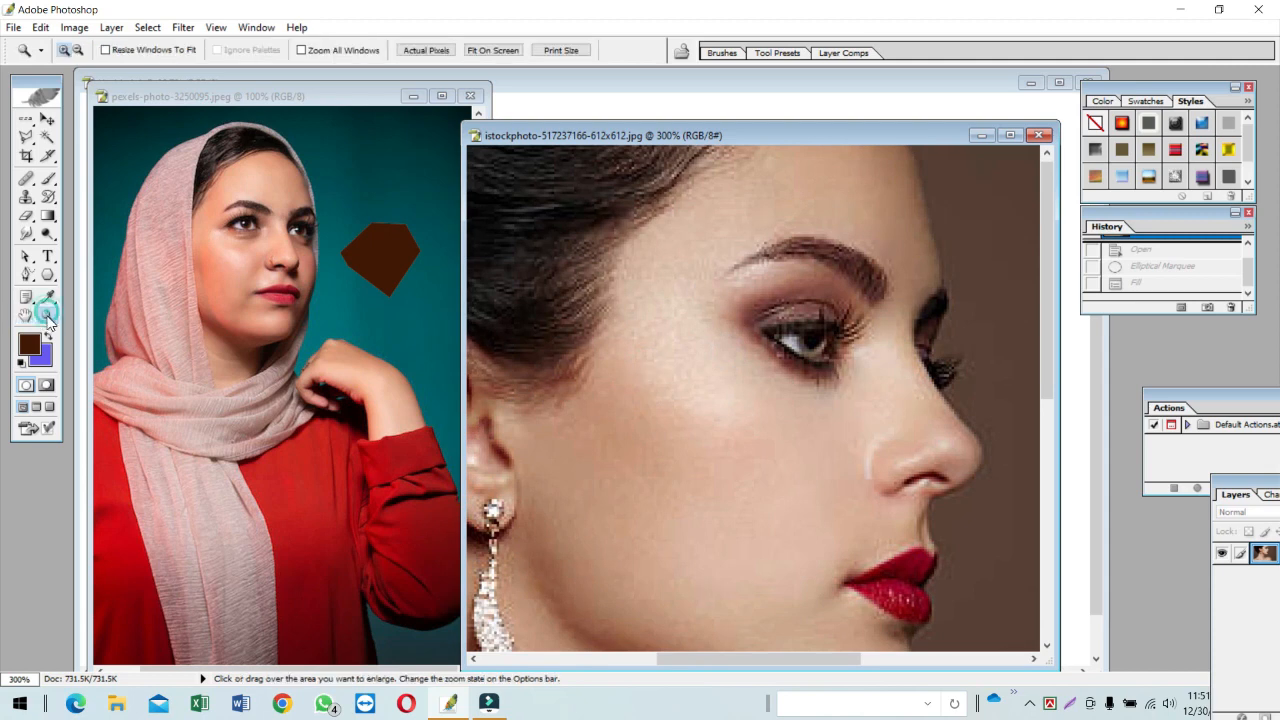
{"action": "key", "text": "alt"}
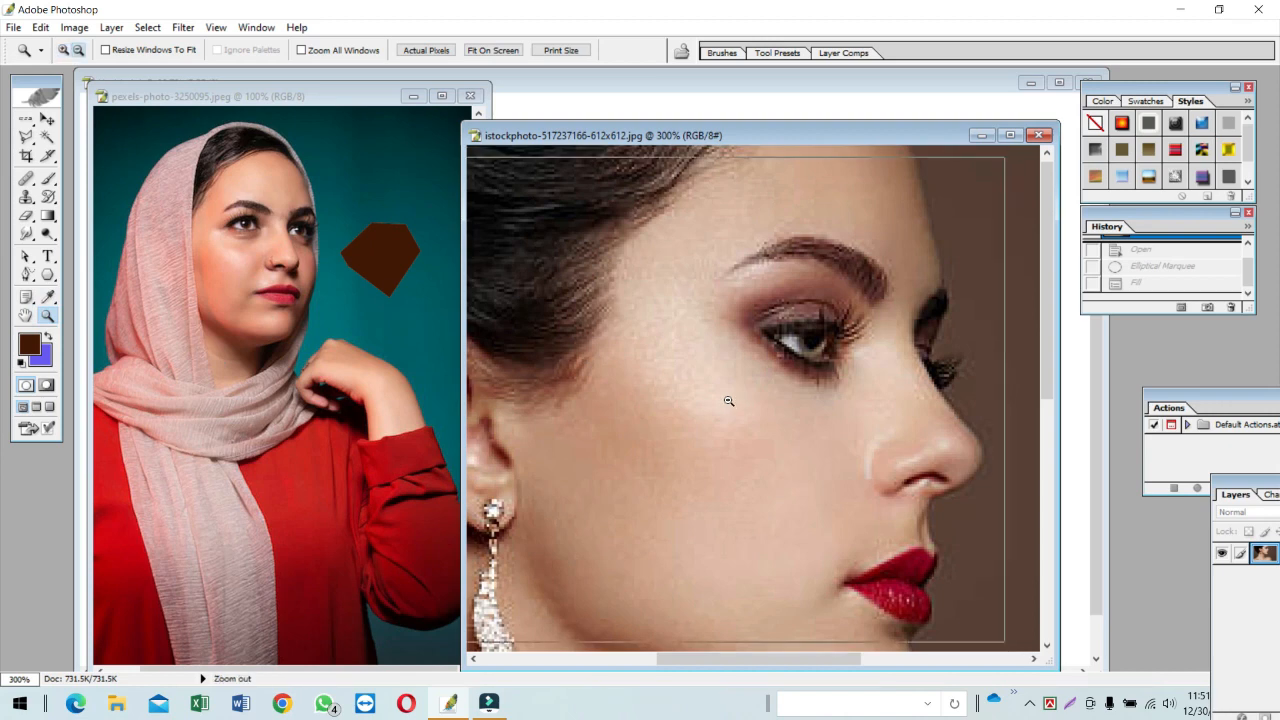
{"action": "left_click", "coordinate": [728, 401], "text": "alt"}
{"action": "left_click", "coordinate": [728, 401], "text": "alt"}
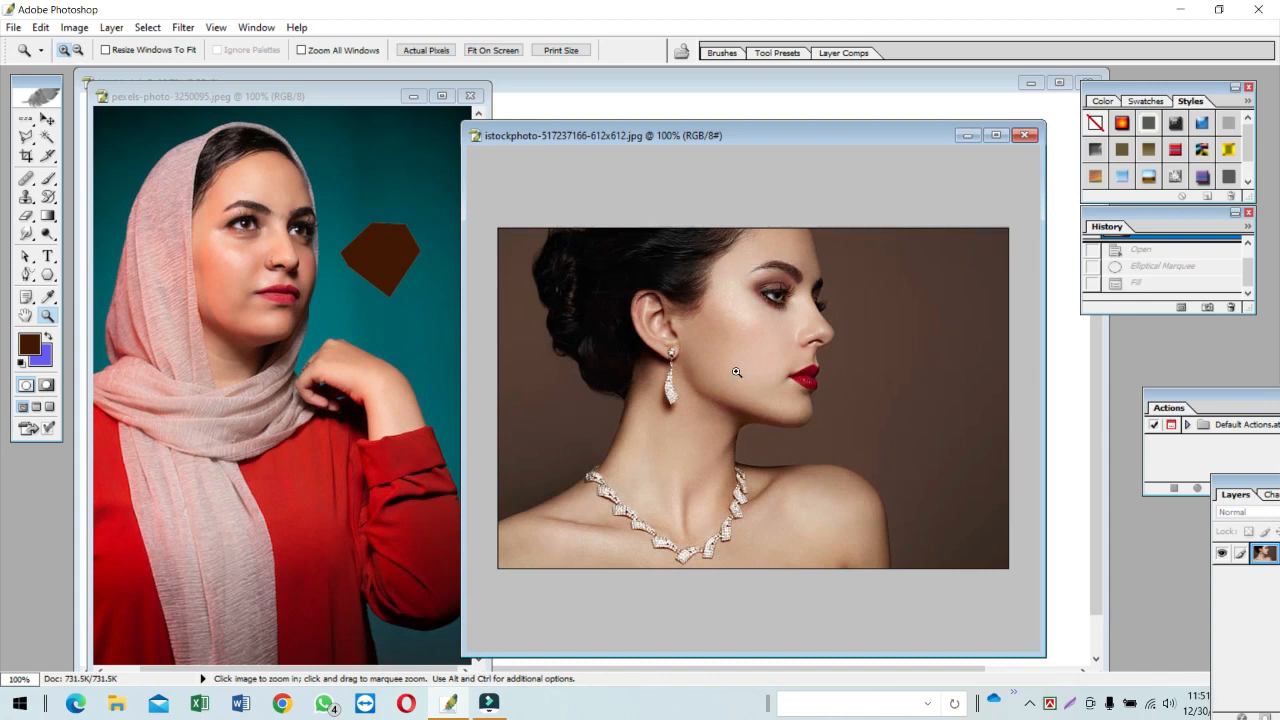
{"action": "left_click", "coordinate": [736, 372]}
{"action": "left_click", "coordinate": [831, 296]}
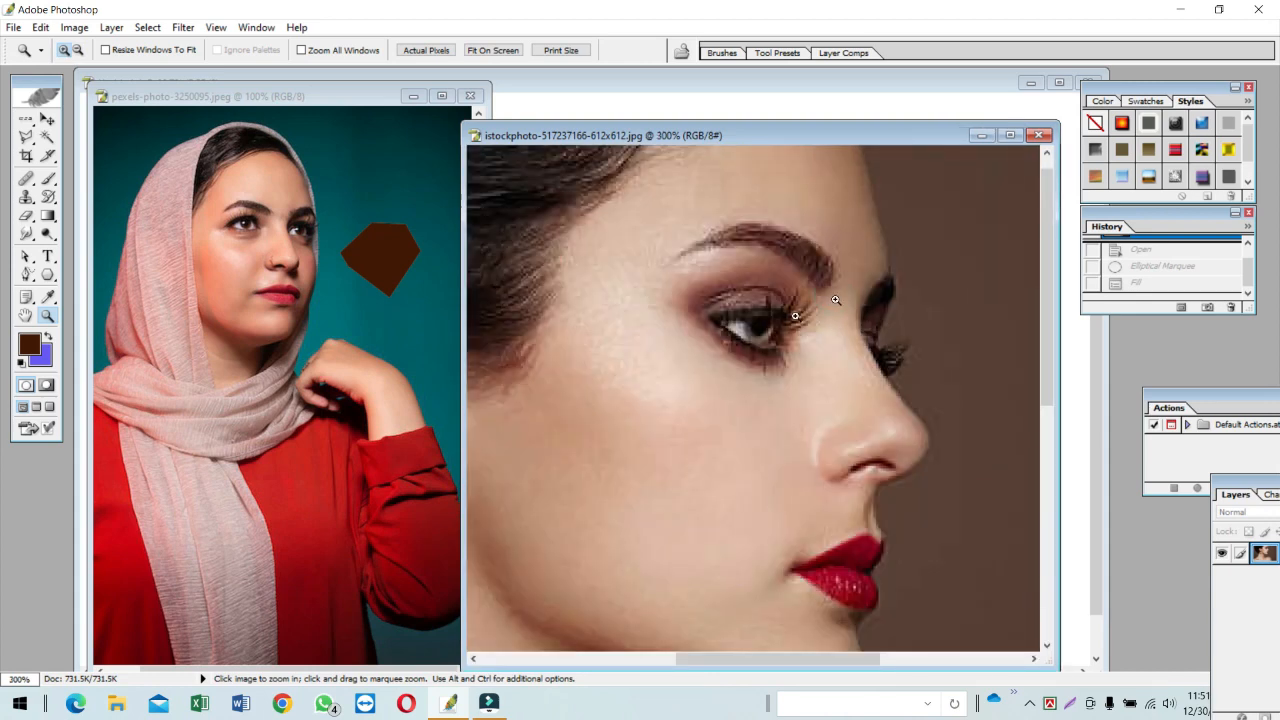
{"action": "left_click", "coordinate": [584, 410]}
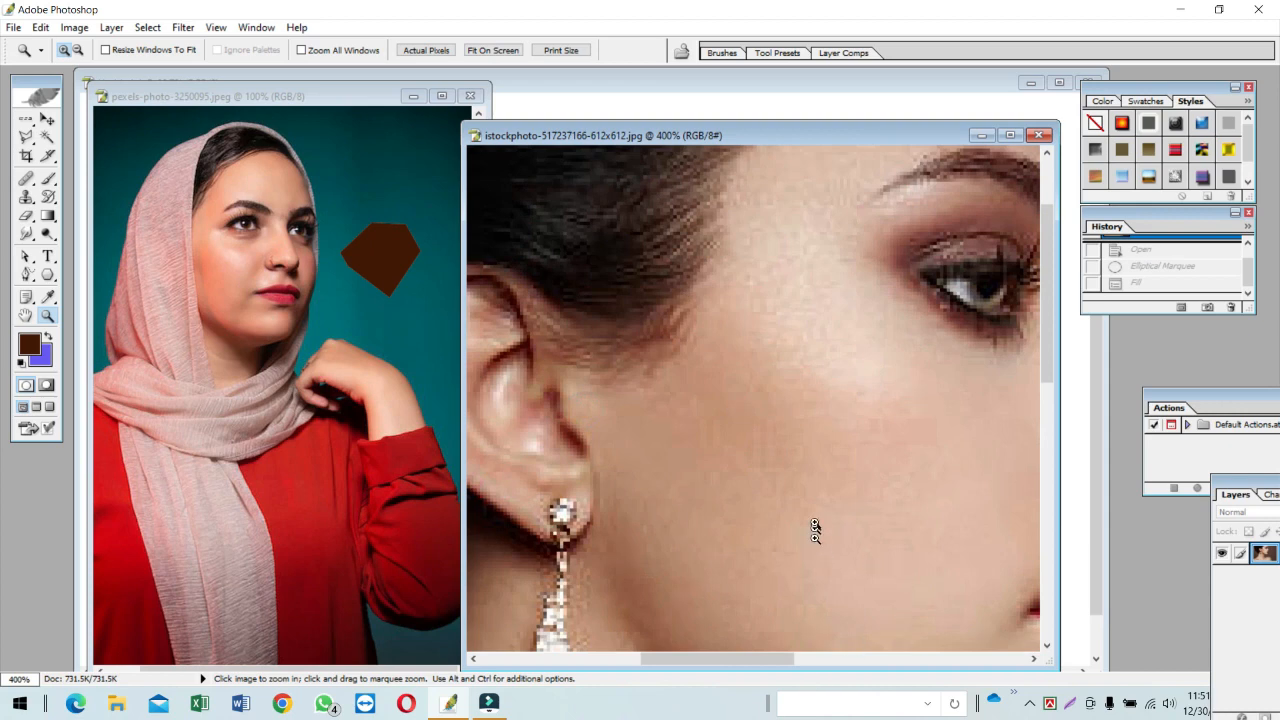
{"action": "left_click", "coordinate": [796, 410], "text": "alt"}
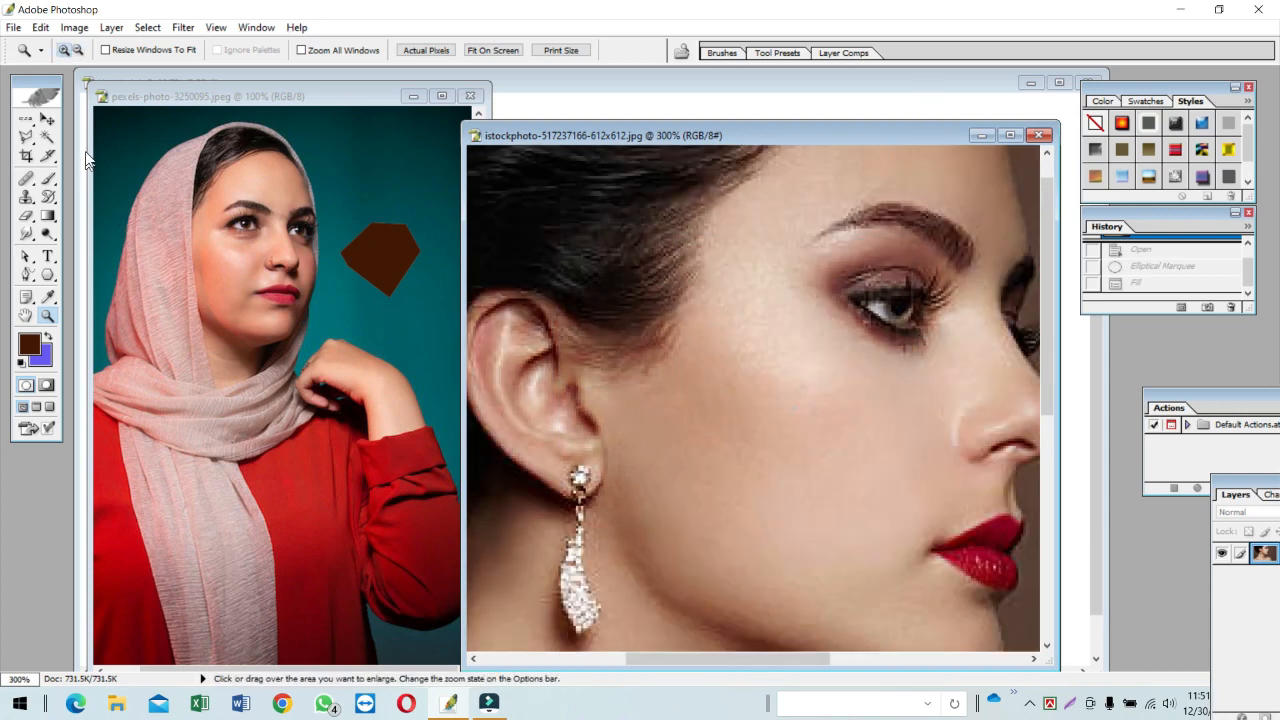
{"action": "left_click", "coordinate": [47, 118]}
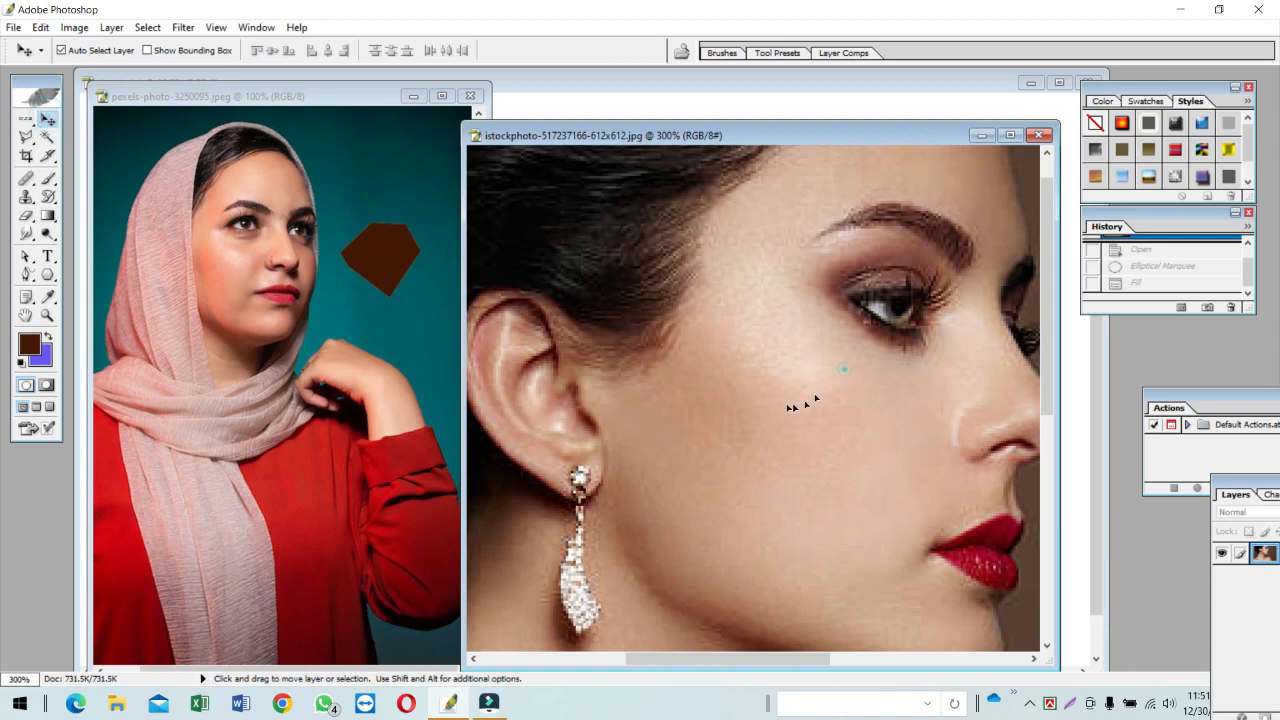
{"action": "left_click_drag", "start_coordinate": [844, 369], "coordinate": [746, 426]}
{"action": "left_click", "coordinate": [636, 272]}
{"action": "left_click_drag", "start_coordinate": [789, 360], "coordinate": [751, 419]}
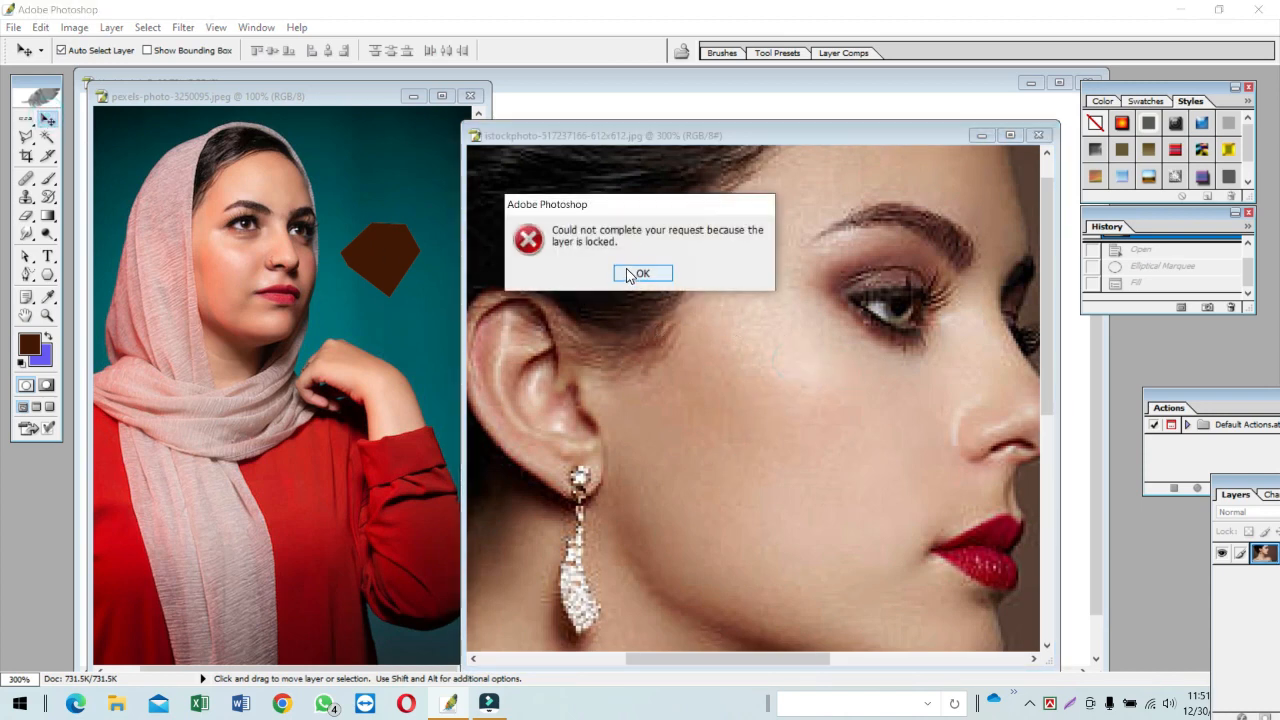
{"action": "left_click", "coordinate": [636, 273]}
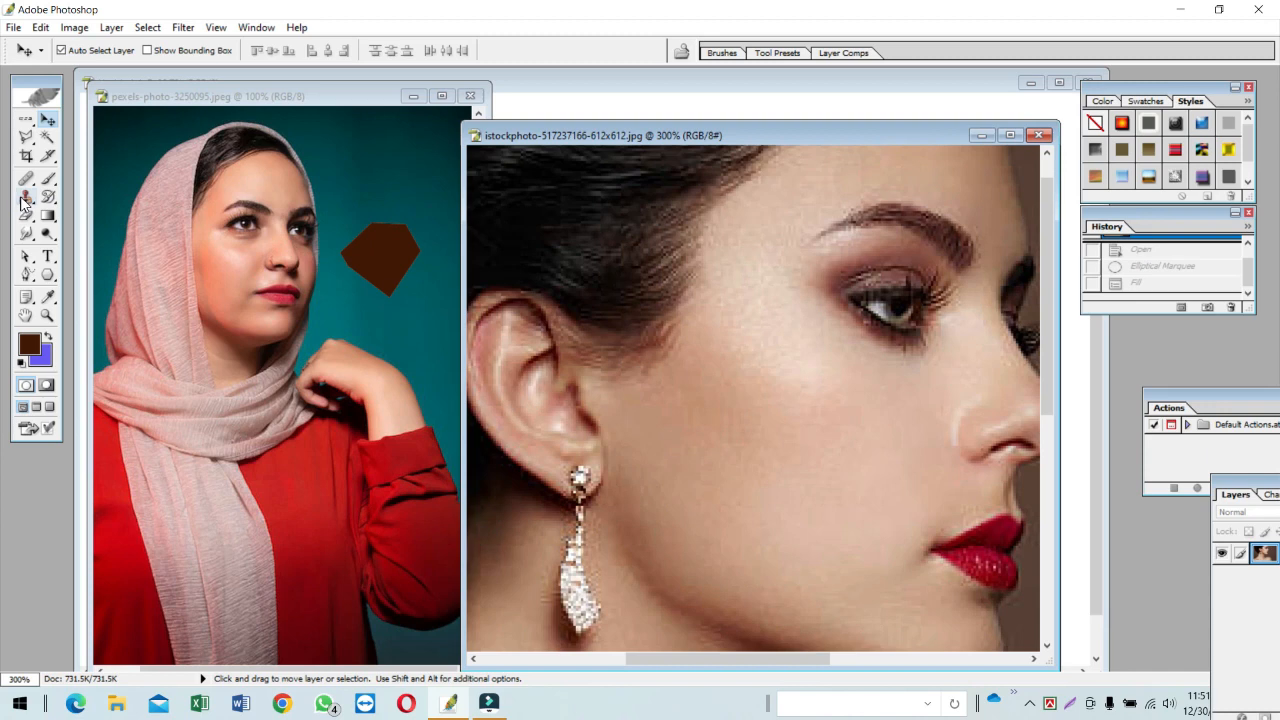
Select the Clone Stamp tool and set its brush diameter to 7 px.
{"action": "left_click_drag", "start_coordinate": [25, 199], "coordinate": [97, 201]}
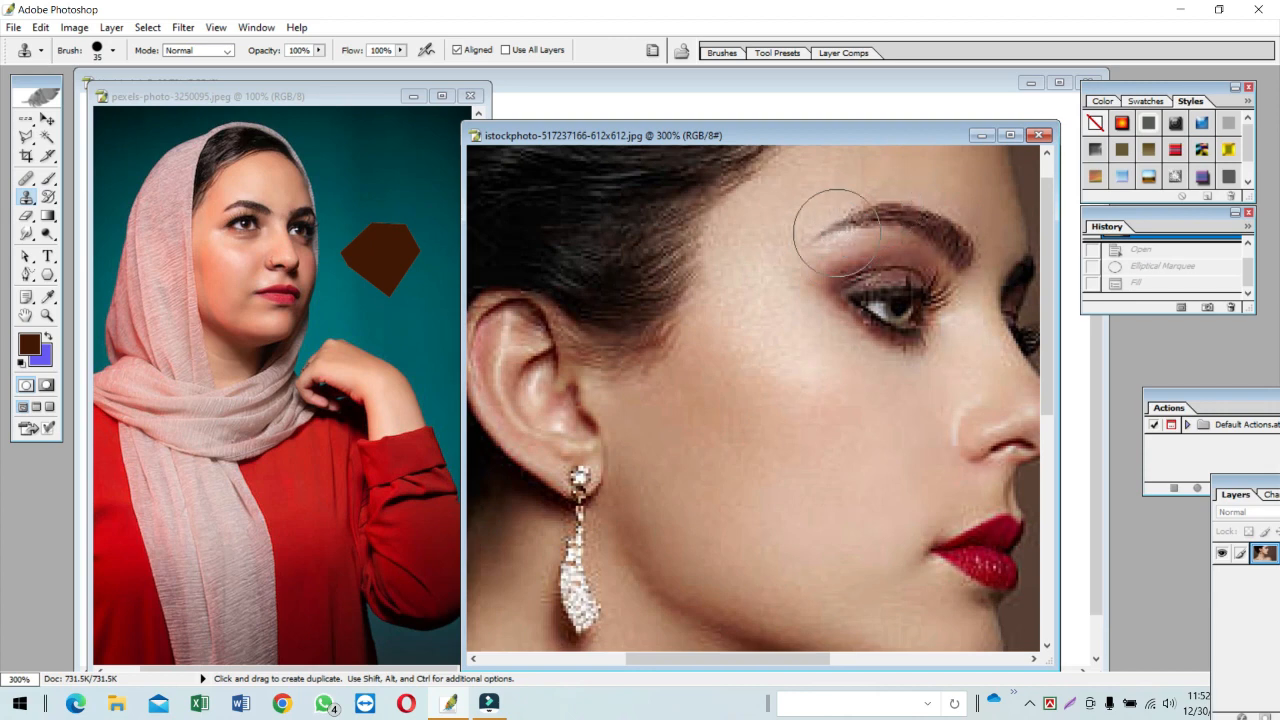
{"action": "right_click", "coordinate": [732, 372]}
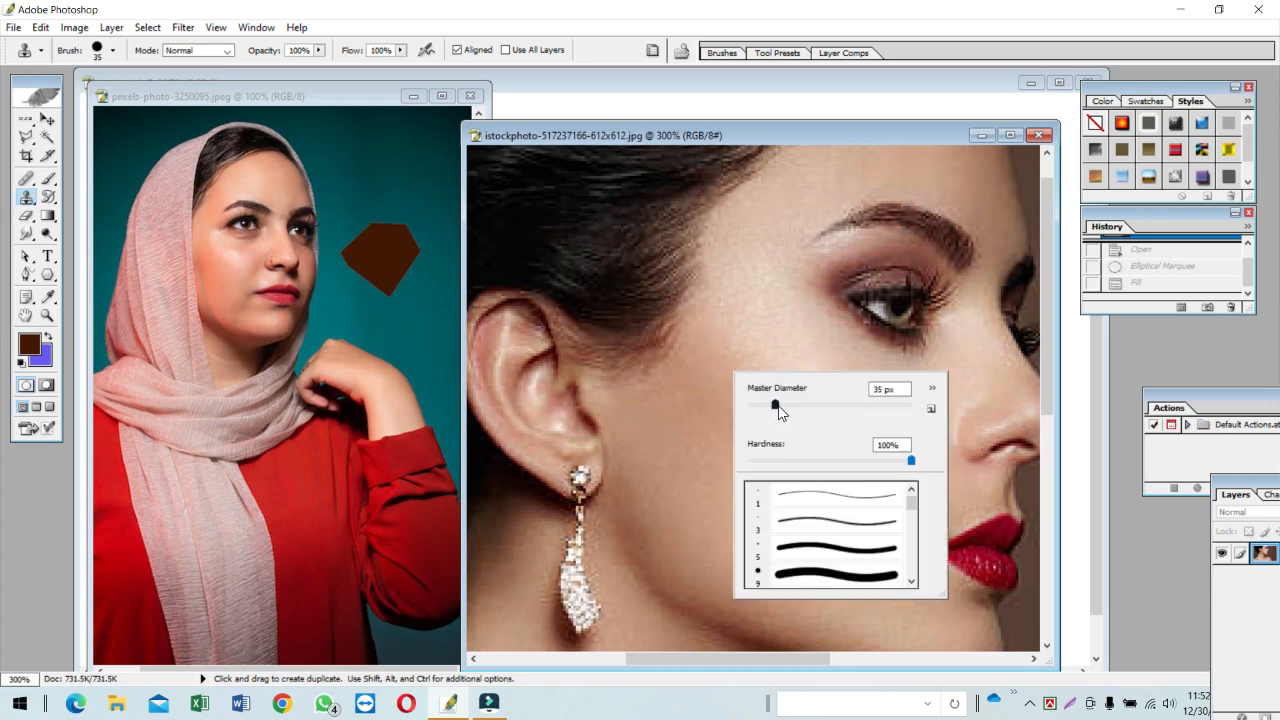
{"action": "left_click_drag", "start_coordinate": [778, 411], "coordinate": [755, 406]}
{"action": "left_click", "coordinate": [753, 404]}
{"action": "type", "text": "35"}
{"action": "key", "text": "Return"}
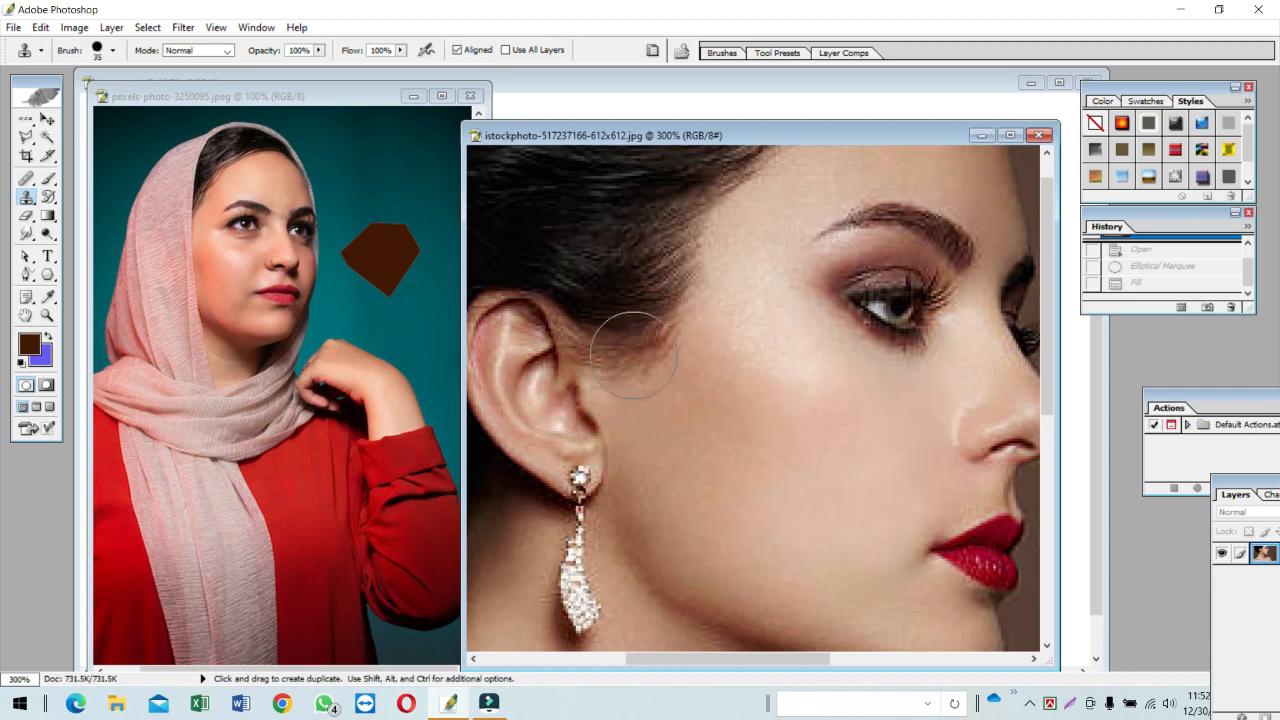
{"action": "right_click", "coordinate": [736, 318]}
{"action": "left_click_drag", "start_coordinate": [780, 352], "coordinate": [750, 345]}
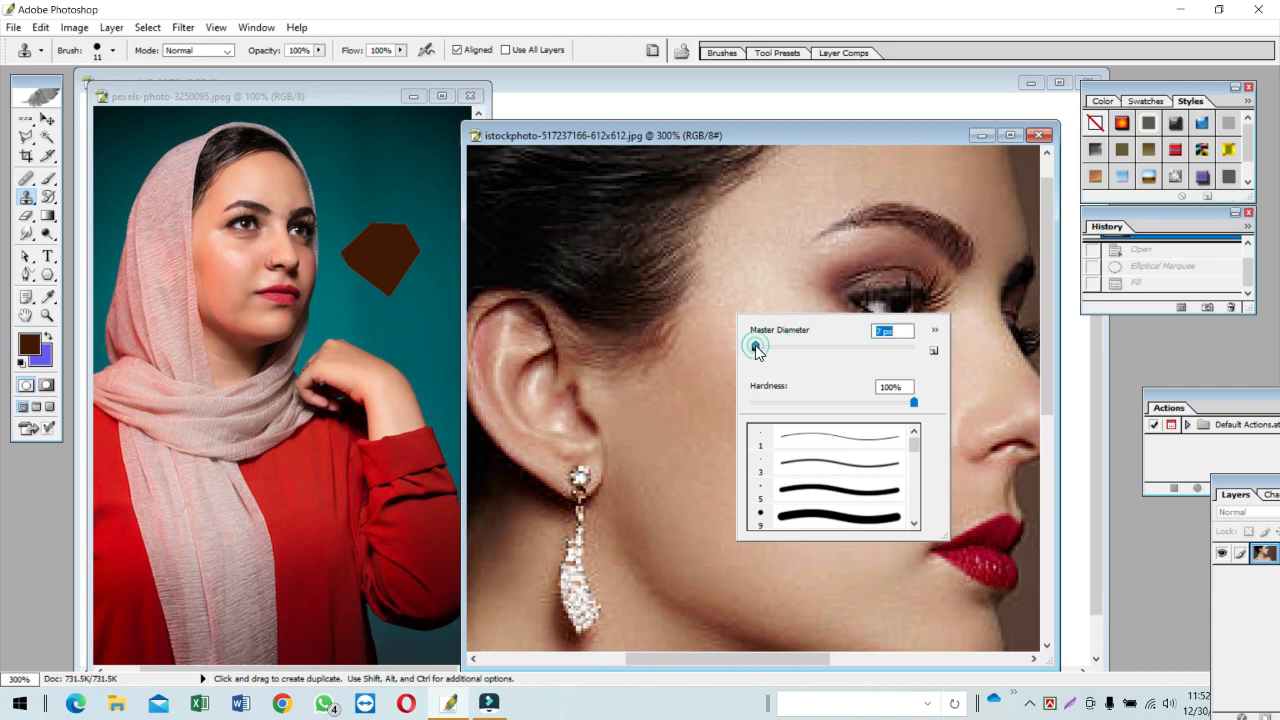
{"action": "key", "text": "Return"}
Set a clone source on the eyebrow and stamp cloned hair at the brow's inner end.
{"action": "left_click", "coordinate": [820, 244]}
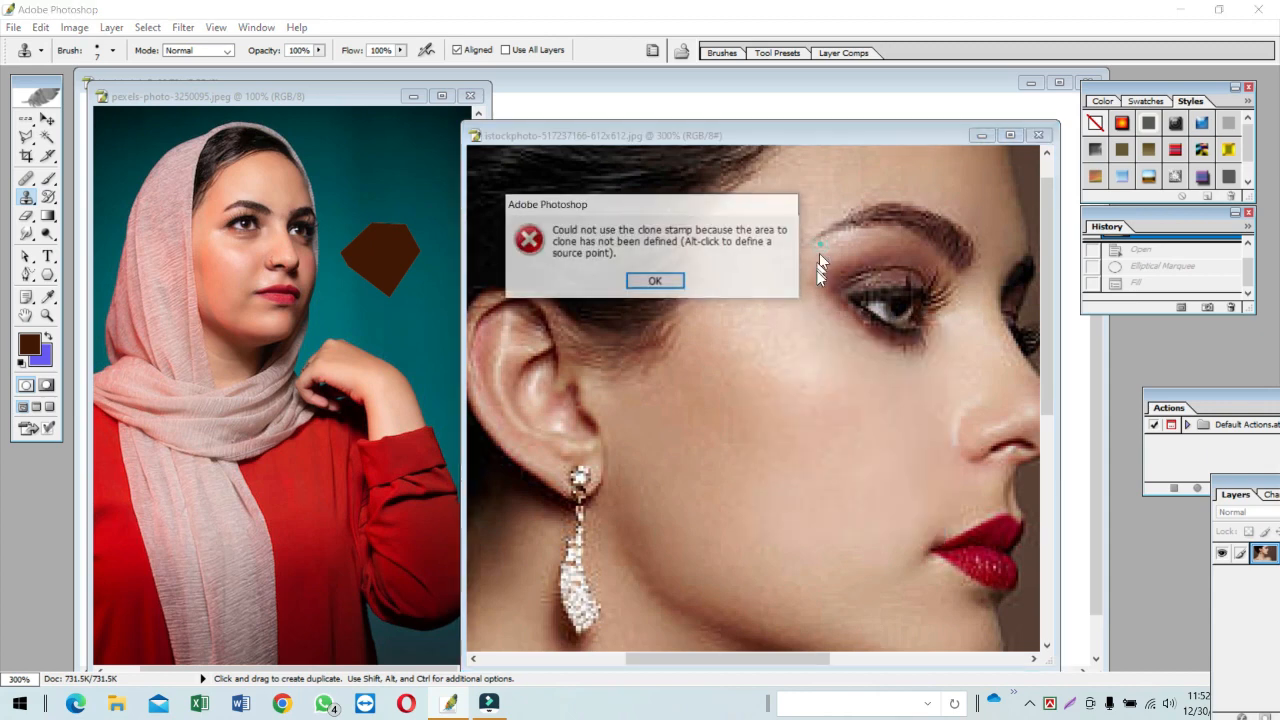
{"action": "left_click", "coordinate": [655, 282]}
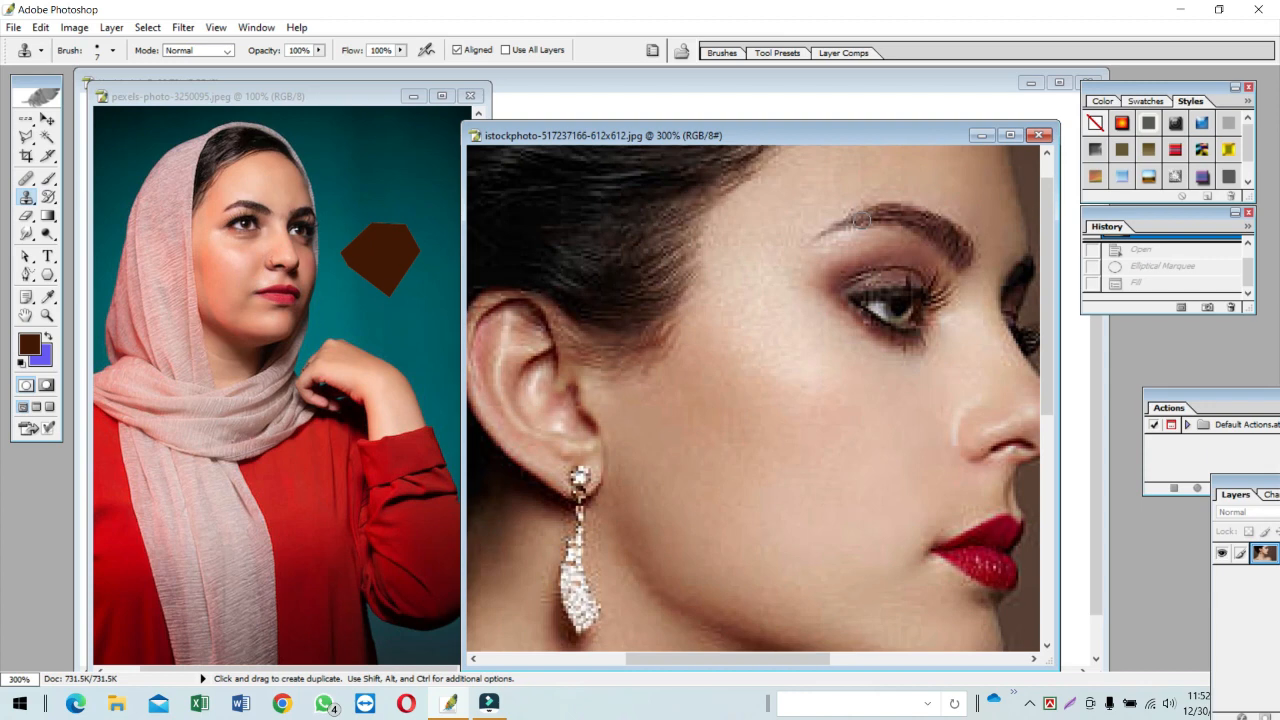
{"action": "key", "text": "alt"}
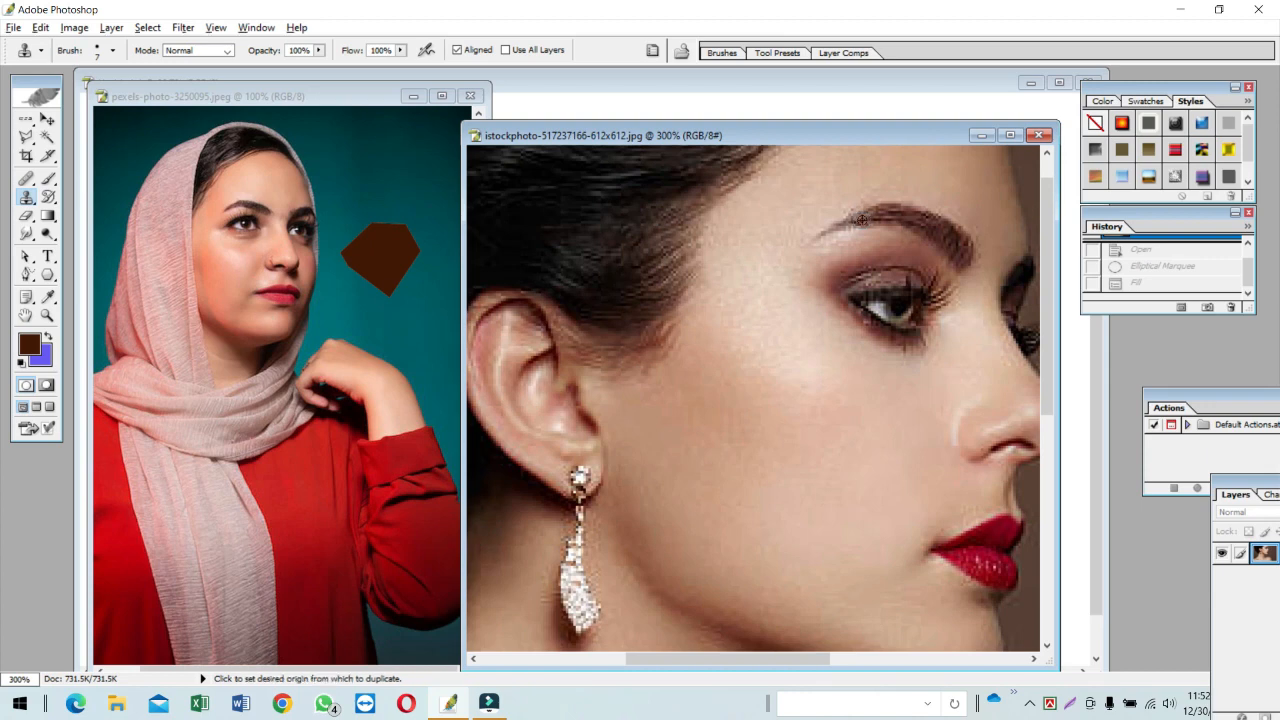
{"action": "left_click", "coordinate": [861, 219], "text": "alt"}
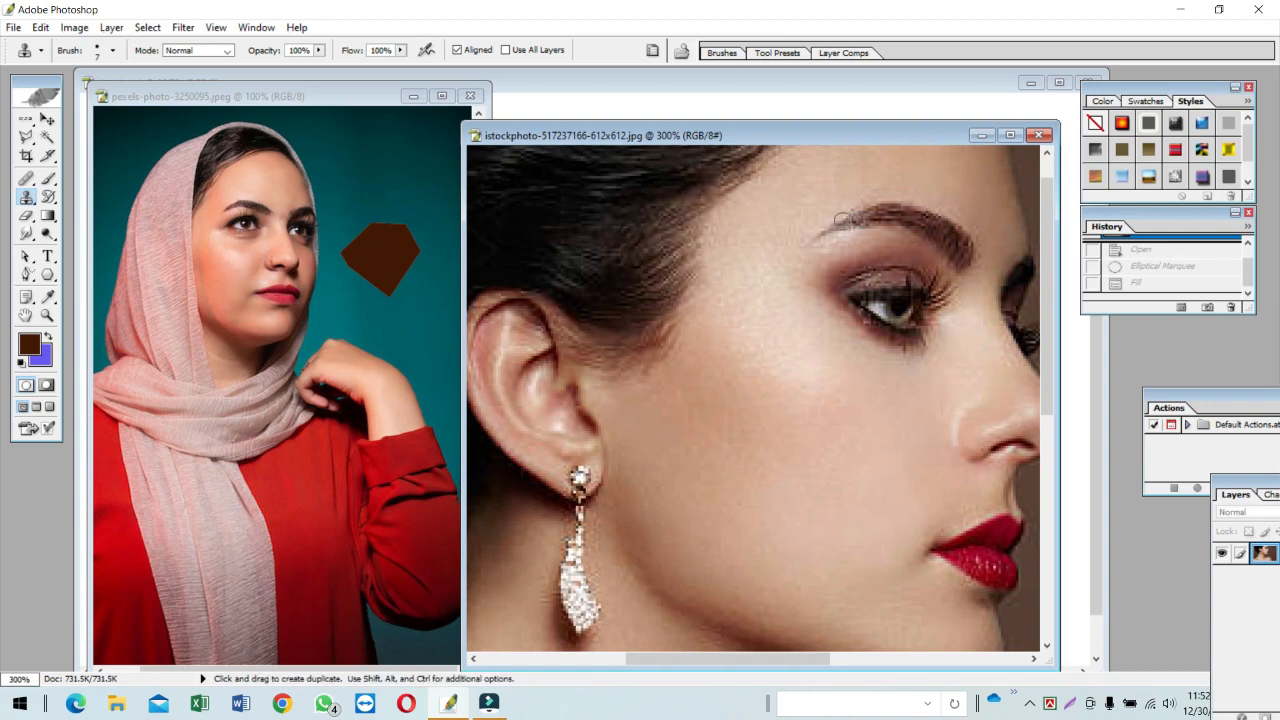
{"action": "left_click_drag", "start_coordinate": [843, 218], "coordinate": [810, 237]}
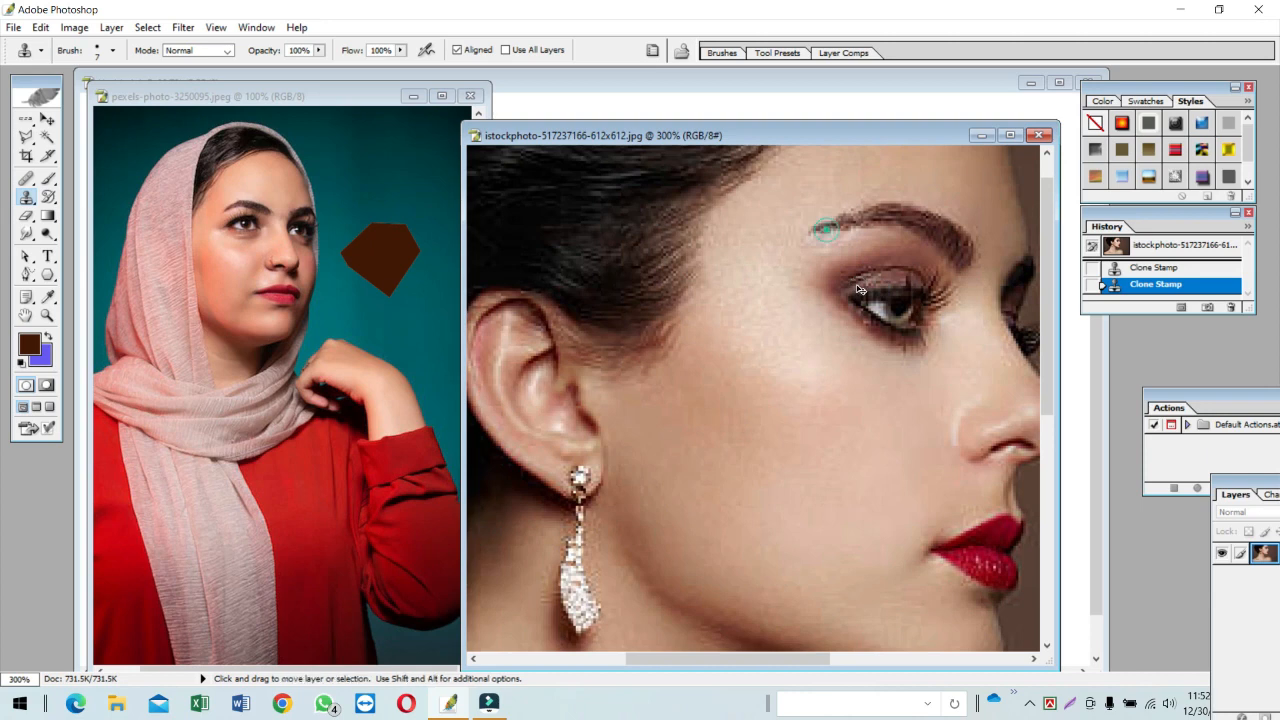
{"action": "key", "text": "ctrl+z"}
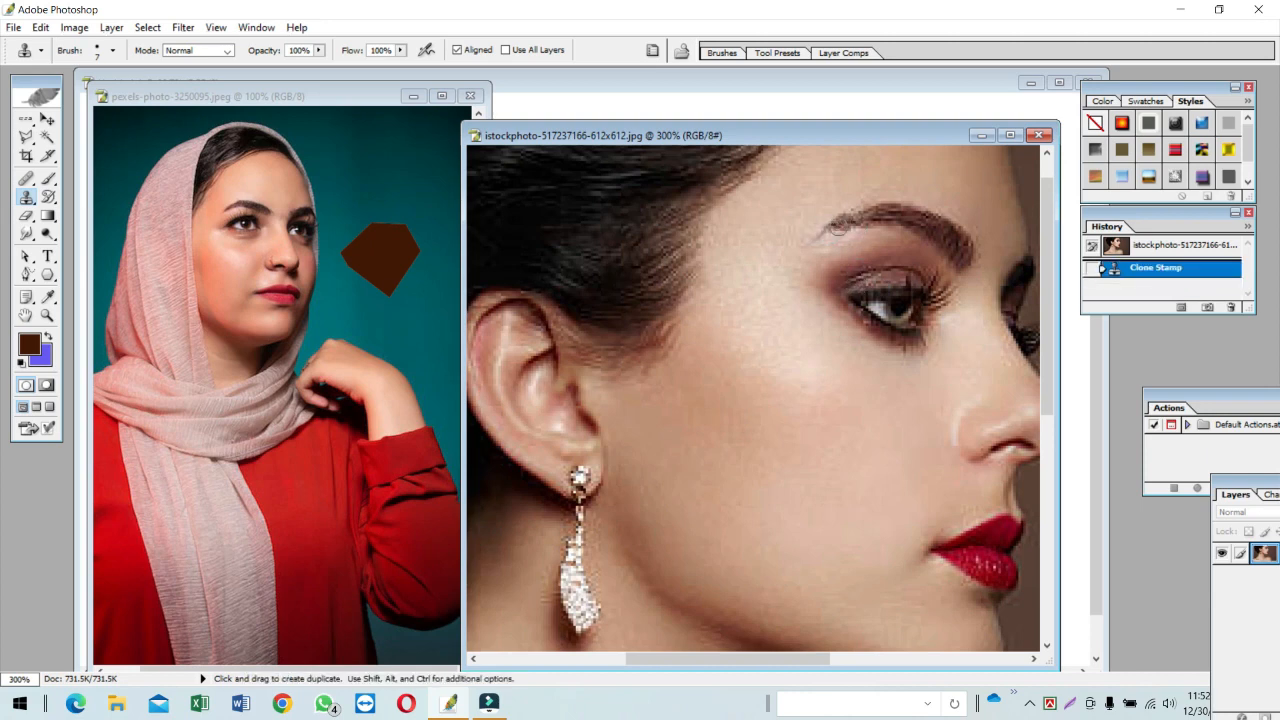
{"action": "left_click", "coordinate": [812, 242]}
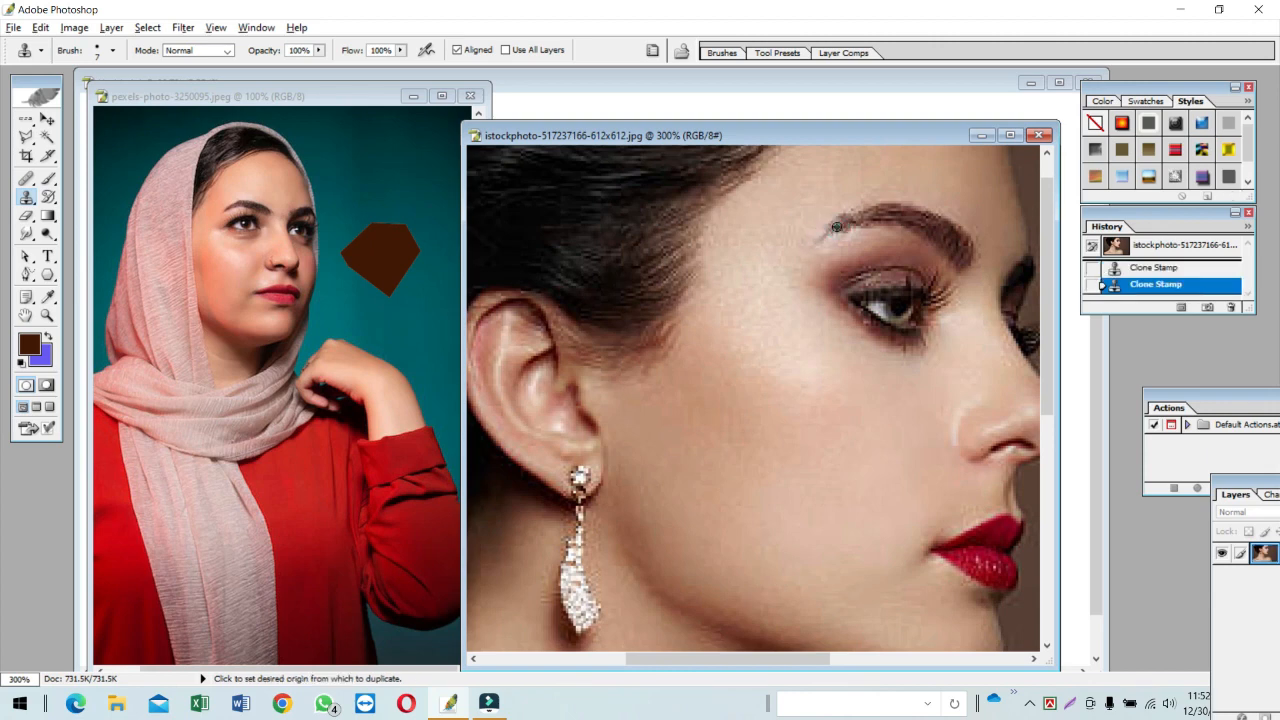
Clone brow hair along the eyebrow tail, extending it down and to the left.
{"action": "left_click", "coordinate": [837, 227], "text": "alt"}
{"action": "left_click", "coordinate": [828, 228]}
{"action": "left_click", "coordinate": [840, 224], "text": "alt"}
{"action": "left_click_drag", "start_coordinate": [835, 228], "coordinate": [810, 237]}
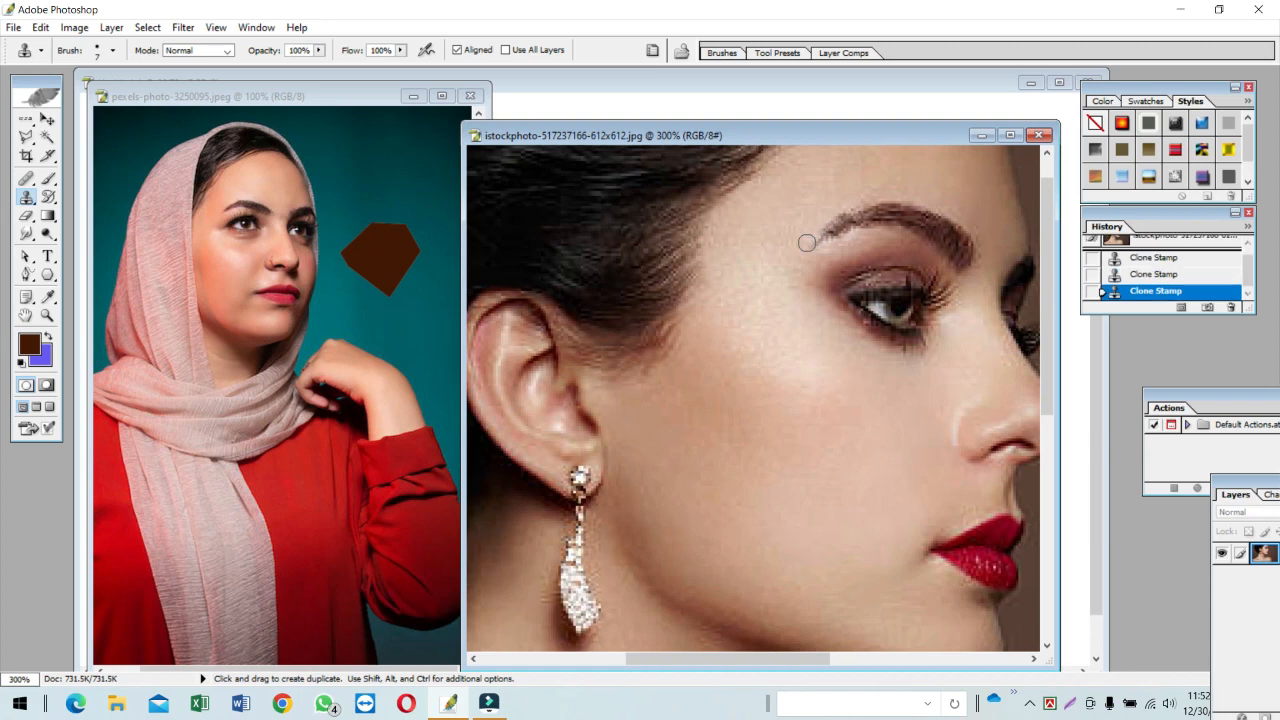
{"action": "left_click", "coordinate": [875, 211], "text": "alt"}
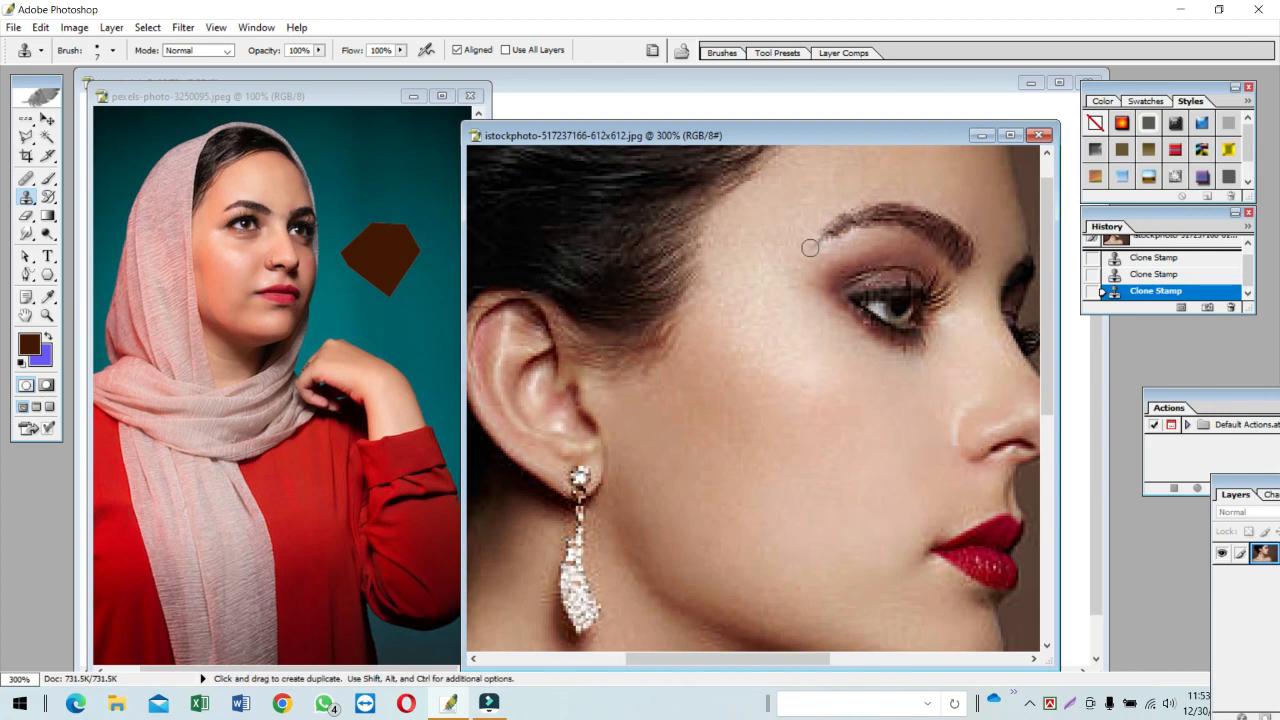
{"action": "left_click_drag", "start_coordinate": [815, 243], "coordinate": [798, 257]}
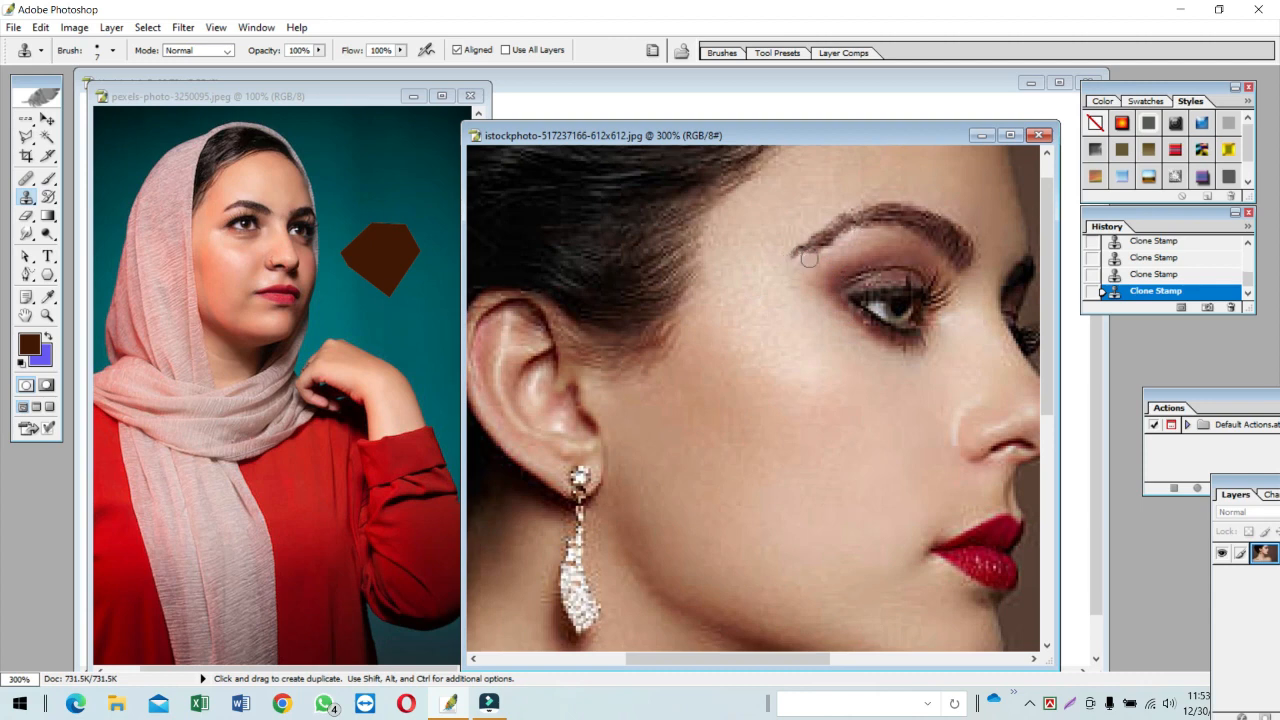
{"action": "left_click_drag", "start_coordinate": [808, 256], "coordinate": [791, 260]}
Dab cloned hair to thicken the brow tail, then stretch it further toward the temple.
{"action": "left_click", "coordinate": [880, 219], "text": "alt"}
{"action": "left_click", "coordinate": [853, 226]}
{"action": "left_click", "coordinate": [847, 233]}
{"action": "left_click", "coordinate": [832, 238]}
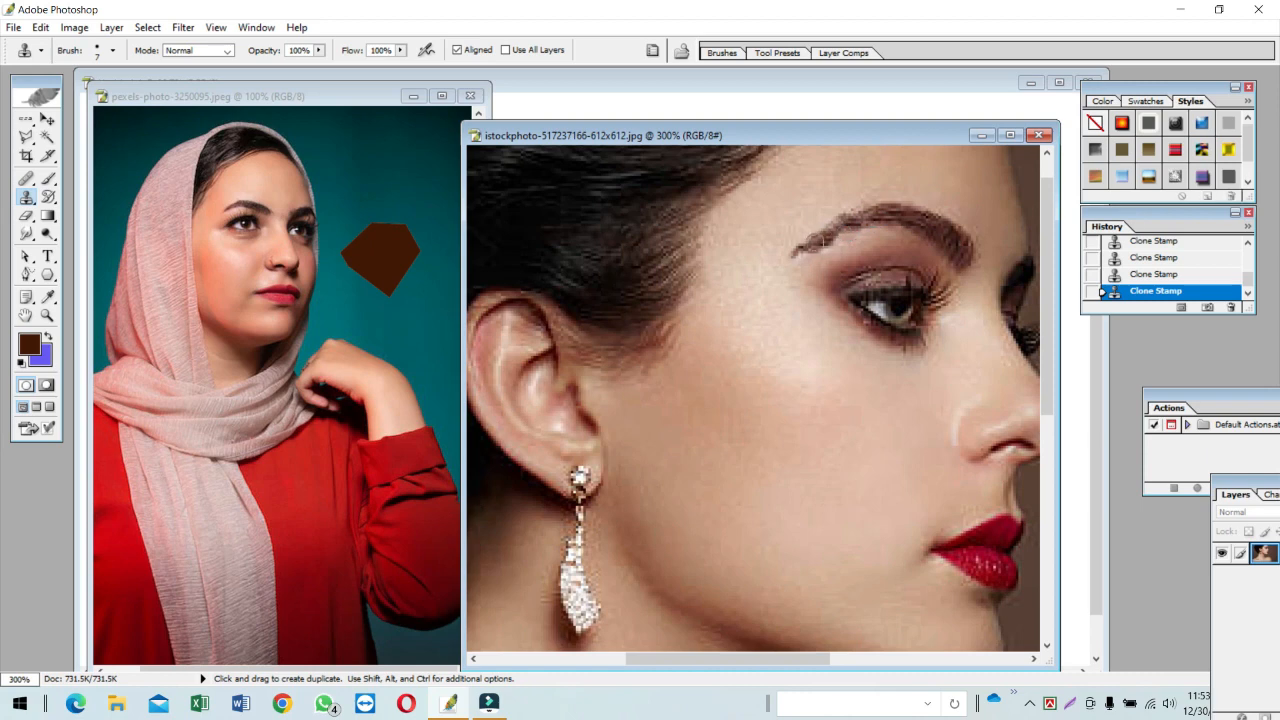
{"action": "left_click", "coordinate": [802, 247]}
{"action": "left_click", "coordinate": [806, 247]}
{"action": "key", "text": "ctrl+z"}
{"action": "key", "text": "alt"}
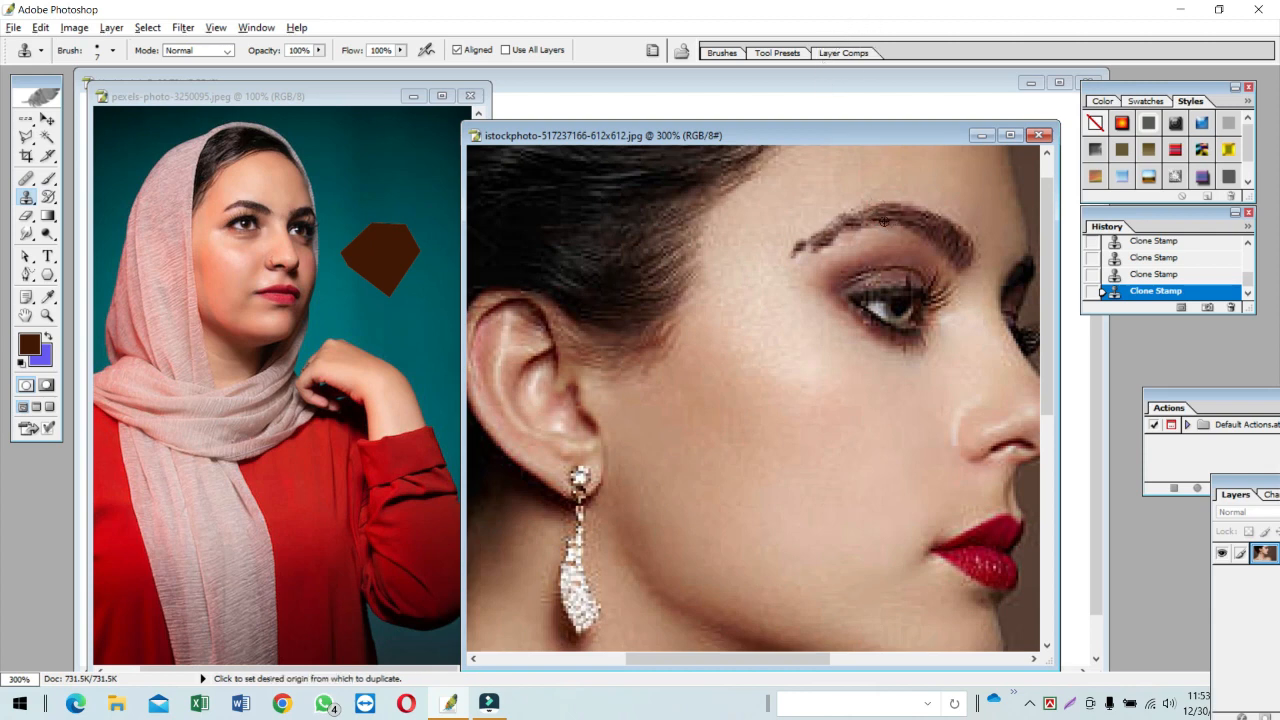
{"action": "left_click", "coordinate": [873, 217], "text": "alt"}
{"action": "left_click_drag", "start_coordinate": [840, 228], "coordinate": [776, 266]}
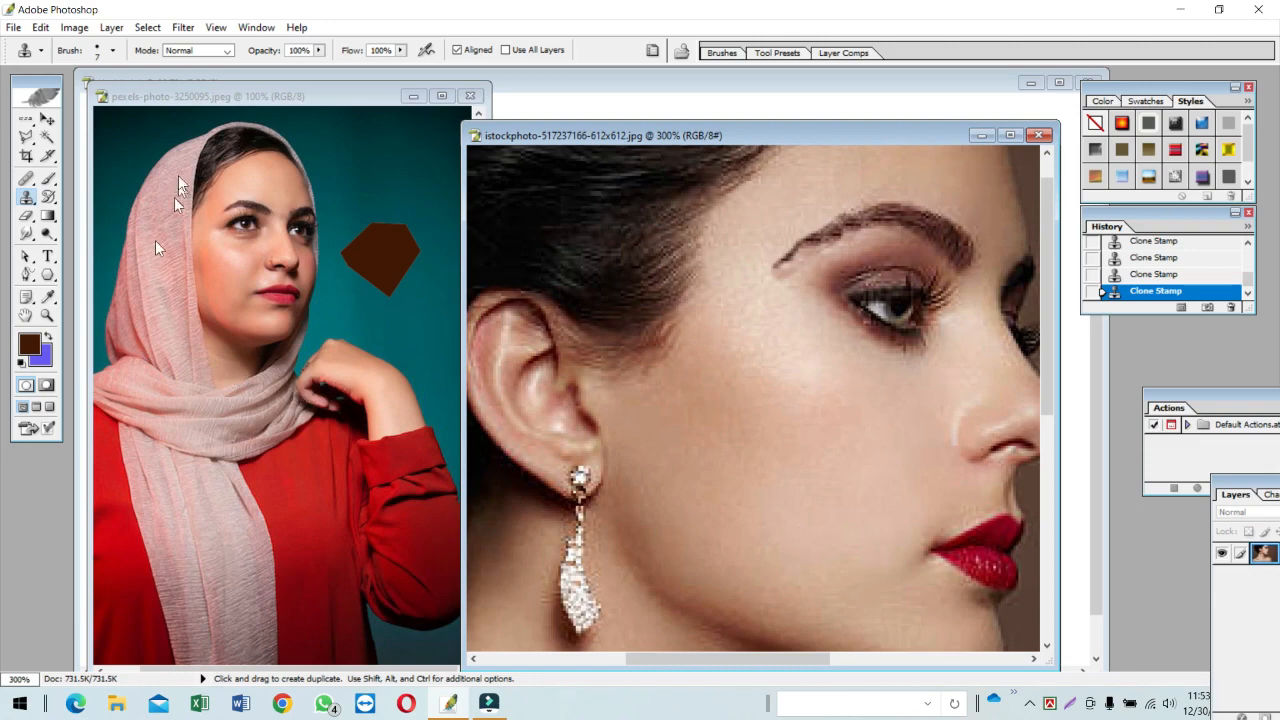
Create a new blank 2000 × 1500 px document.
{"action": "left_click", "coordinate": [14, 28]}
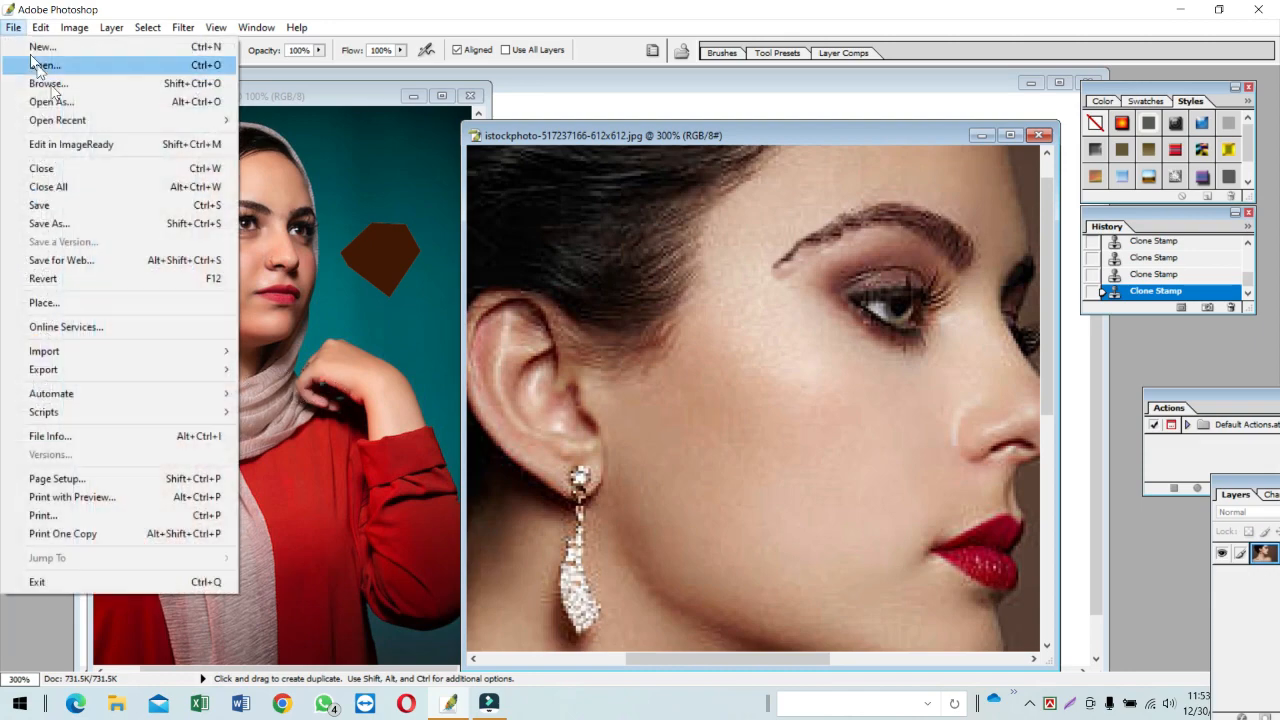
{"action": "left_click", "coordinate": [50, 47]}
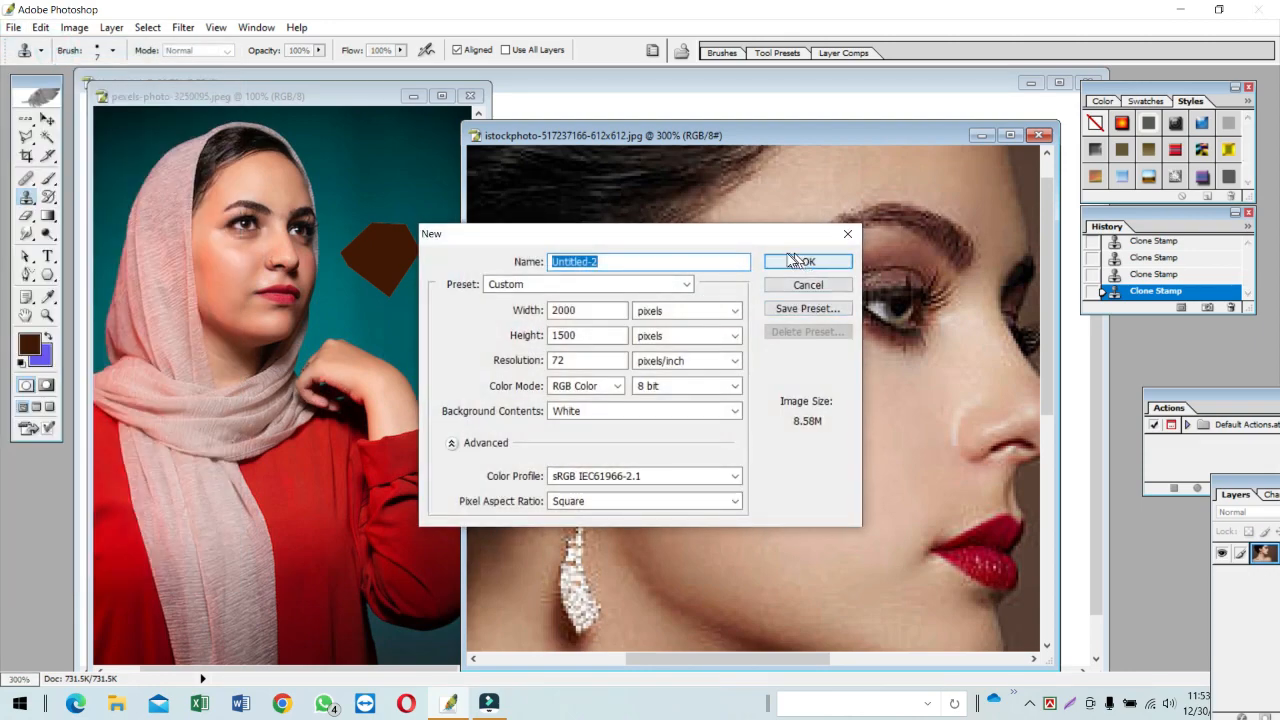
{"action": "left_click", "coordinate": [790, 262]}
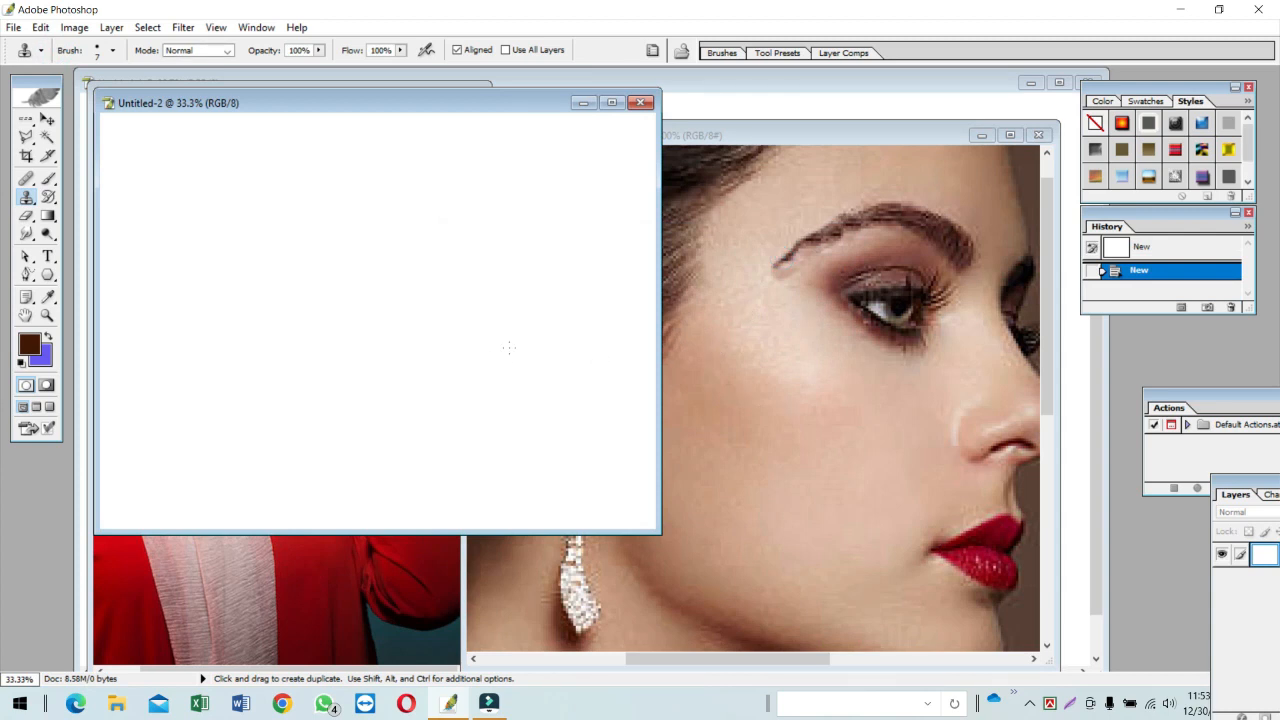
Fill the canvas dark brown, then refill it with the blue-violet background colour.
{"action": "key", "text": "alt+BackSpace"}
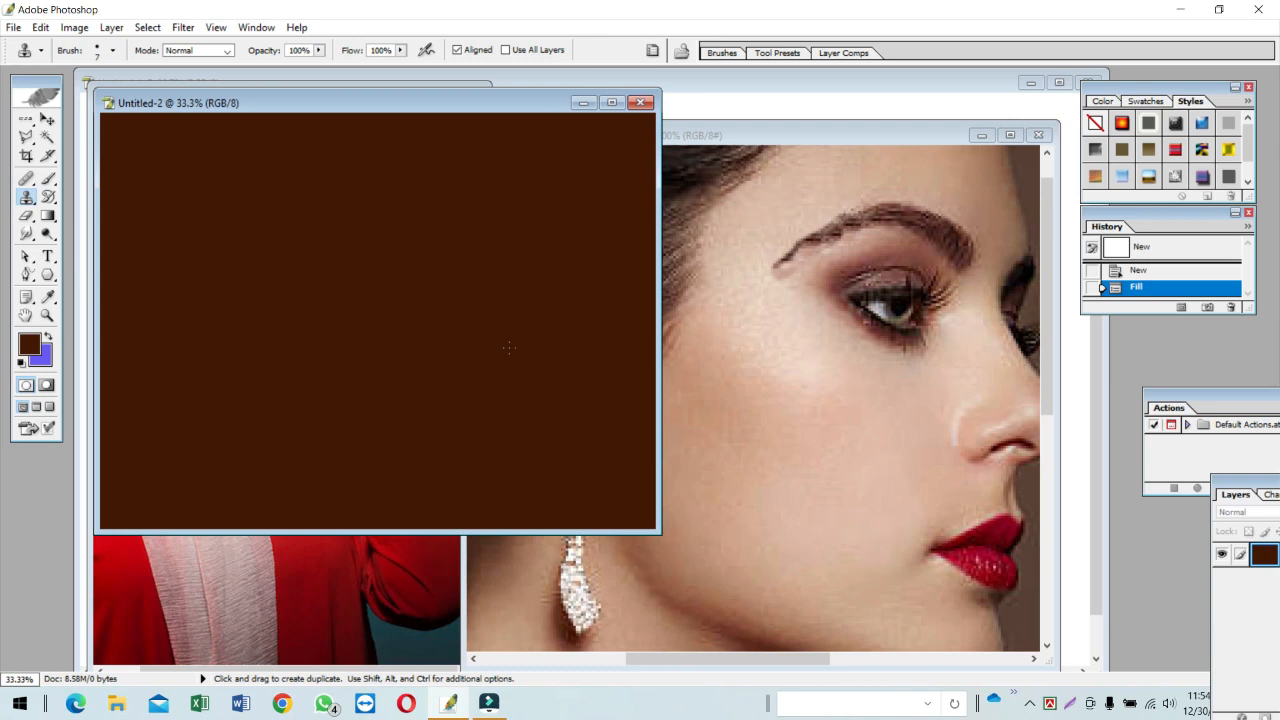
{"action": "key", "text": "ctrl"}
{"action": "key", "text": "ctrl+BackSpace"}
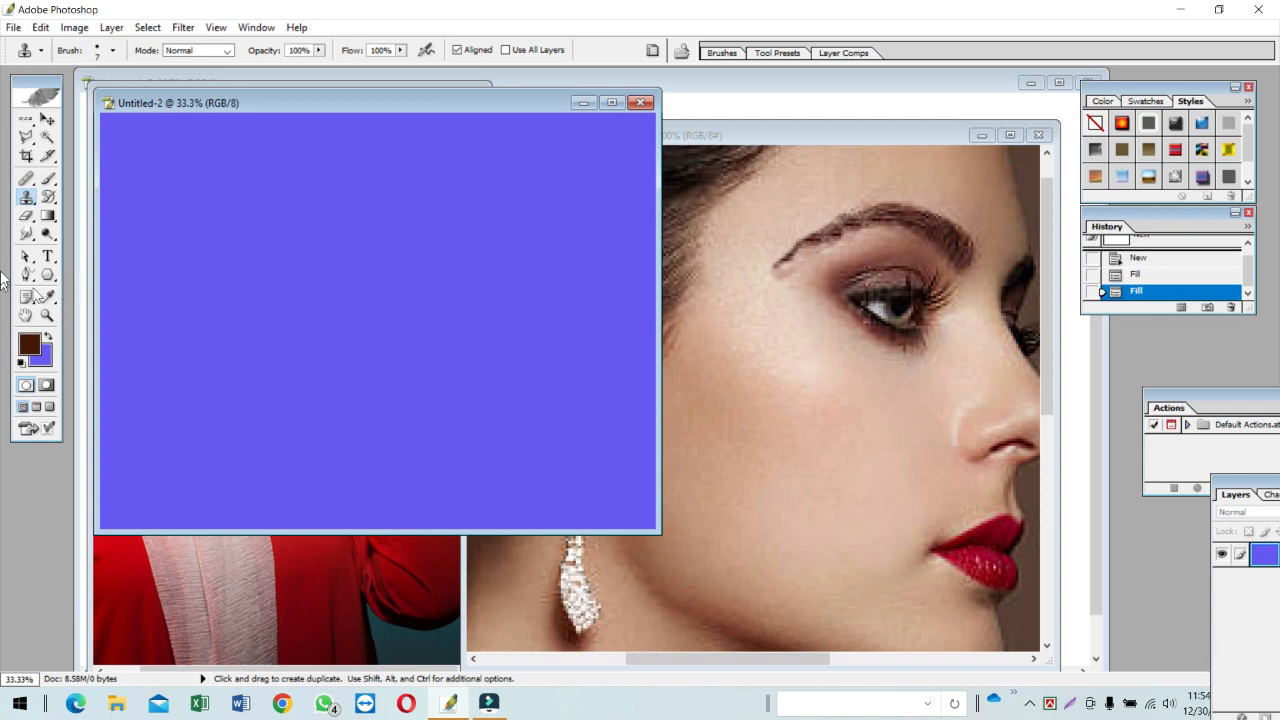
Show the Color panel, try several foreground colours, and fill the canvas rust brown.
{"action": "left_click", "coordinate": [1100, 102]}
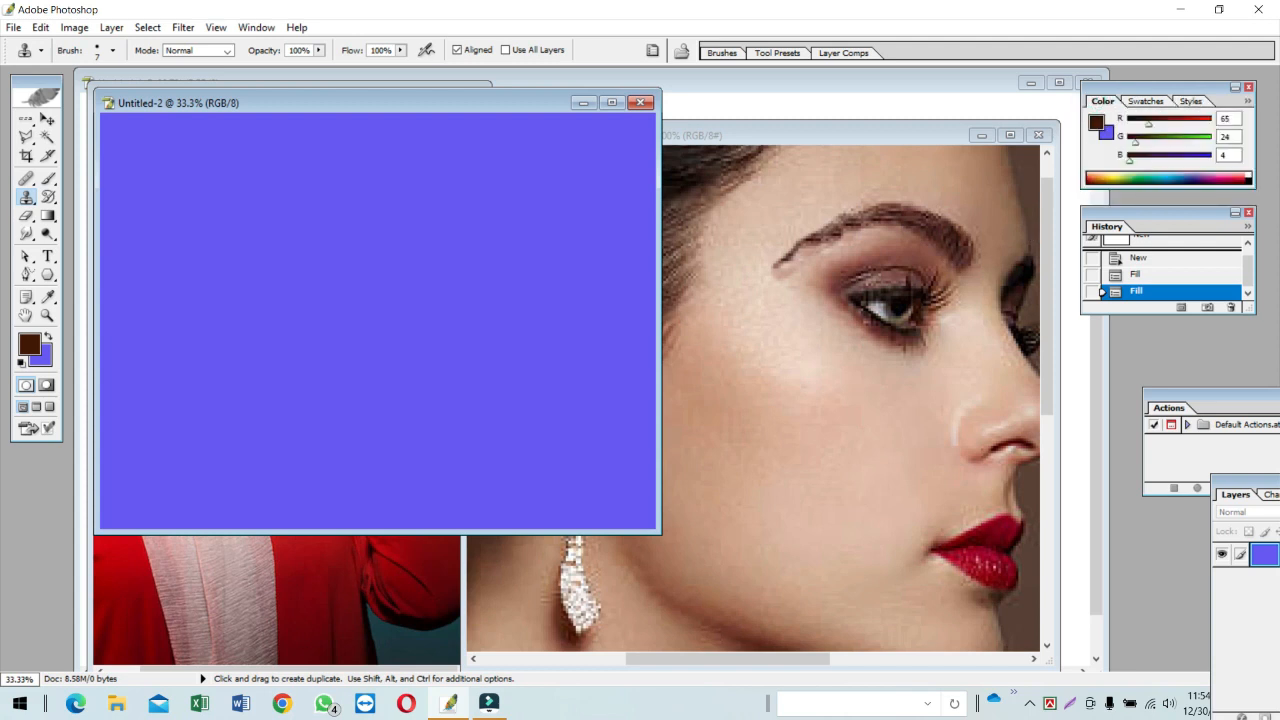
{"action": "left_click_drag", "start_coordinate": [396, 105], "coordinate": [662, 178]}
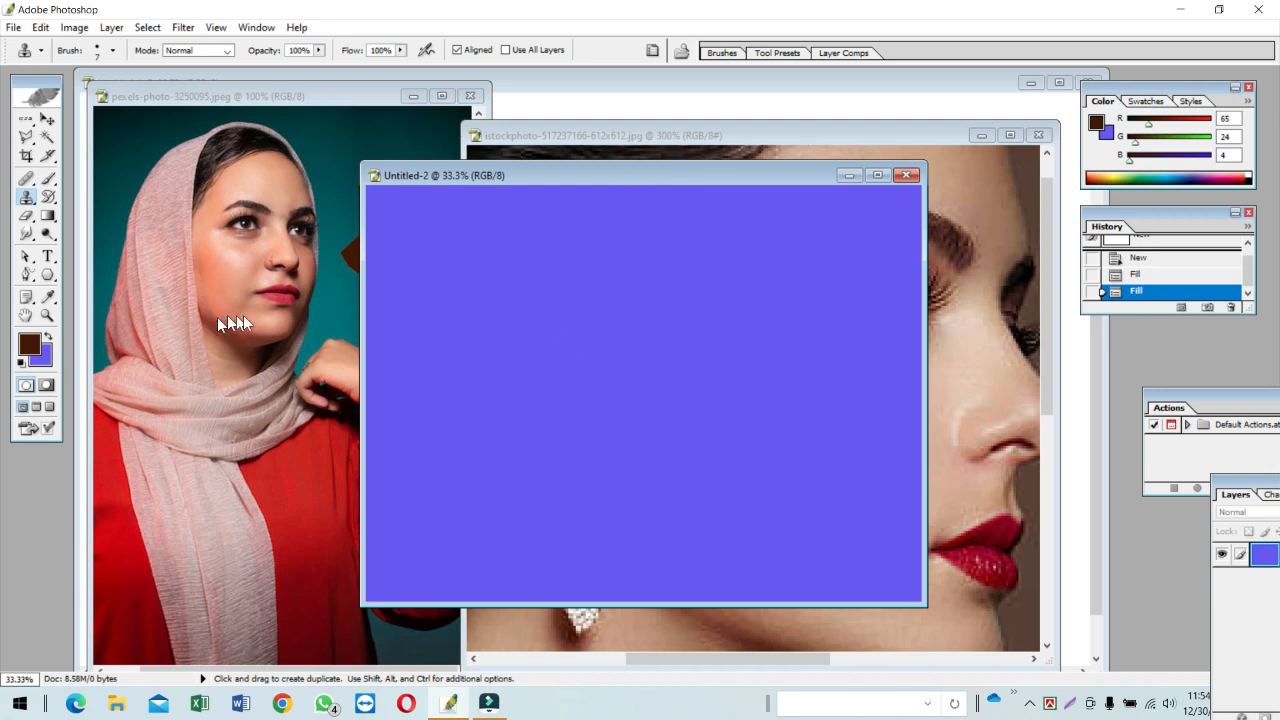
{"action": "left_click", "coordinate": [1144, 174]}
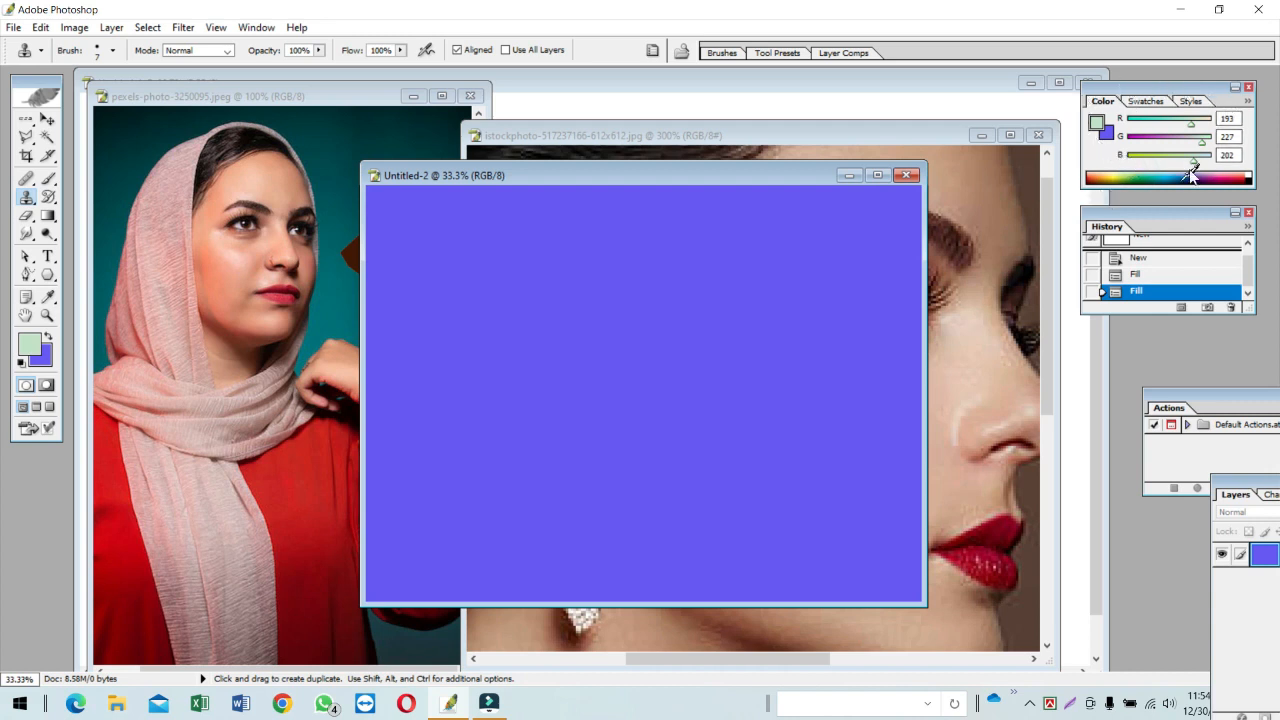
{"action": "left_click", "coordinate": [1103, 178]}
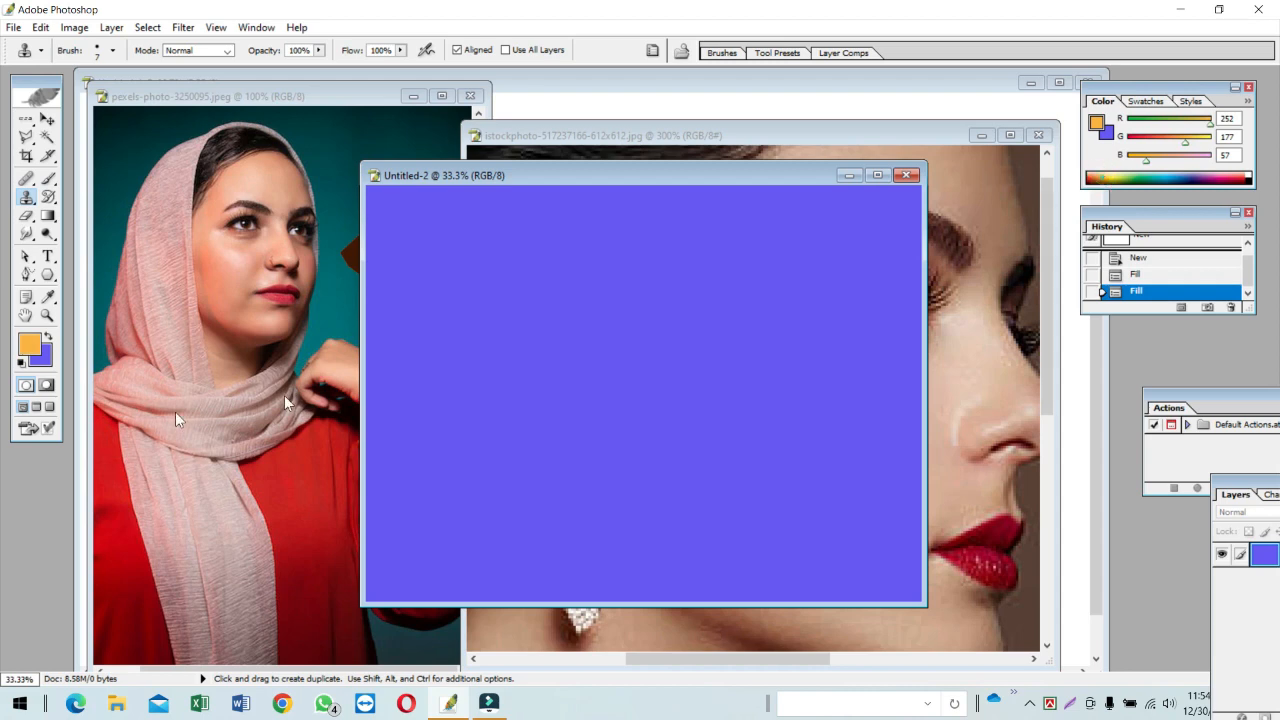
{"action": "left_click", "coordinate": [31, 343]}
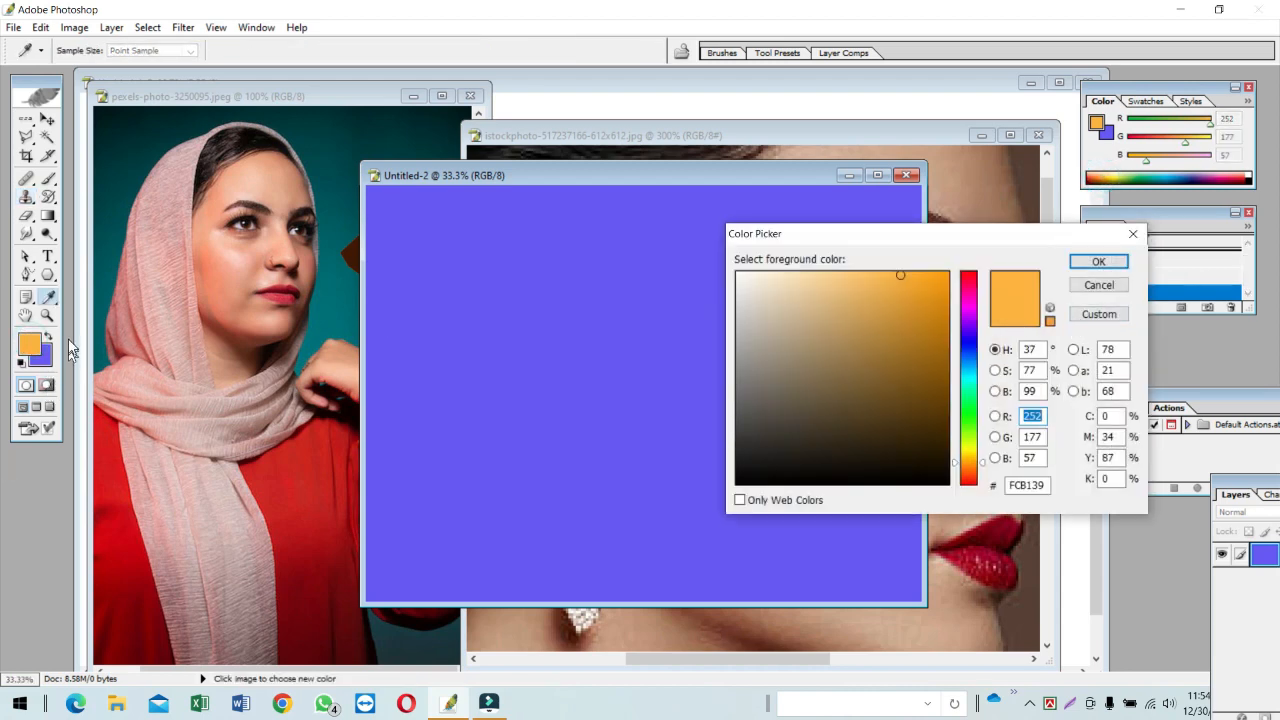
{"action": "mouse_move", "coordinate": [903, 316]}
{"action": "left_mouse_down"}
{"action": "mouse_move", "coordinate": [903, 300]}
{"action": "mouse_move", "coordinate": [820, 320]}
{"action": "mouse_move", "coordinate": [777, 400]}
{"action": "mouse_move", "coordinate": [843, 334]}
{"action": "left_mouse_up"}
{"action": "left_click", "coordinate": [1099, 285]}
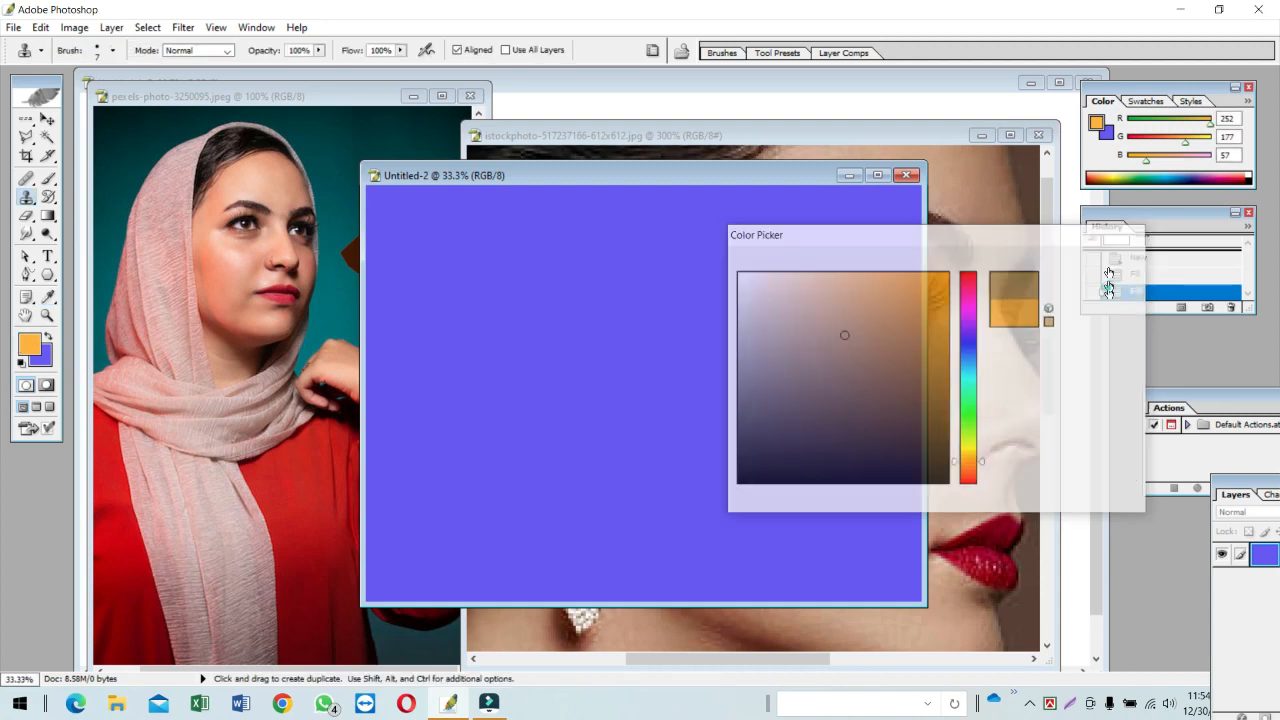
{"action": "left_click_drag", "start_coordinate": [1140, 166], "coordinate": [1101, 175]}
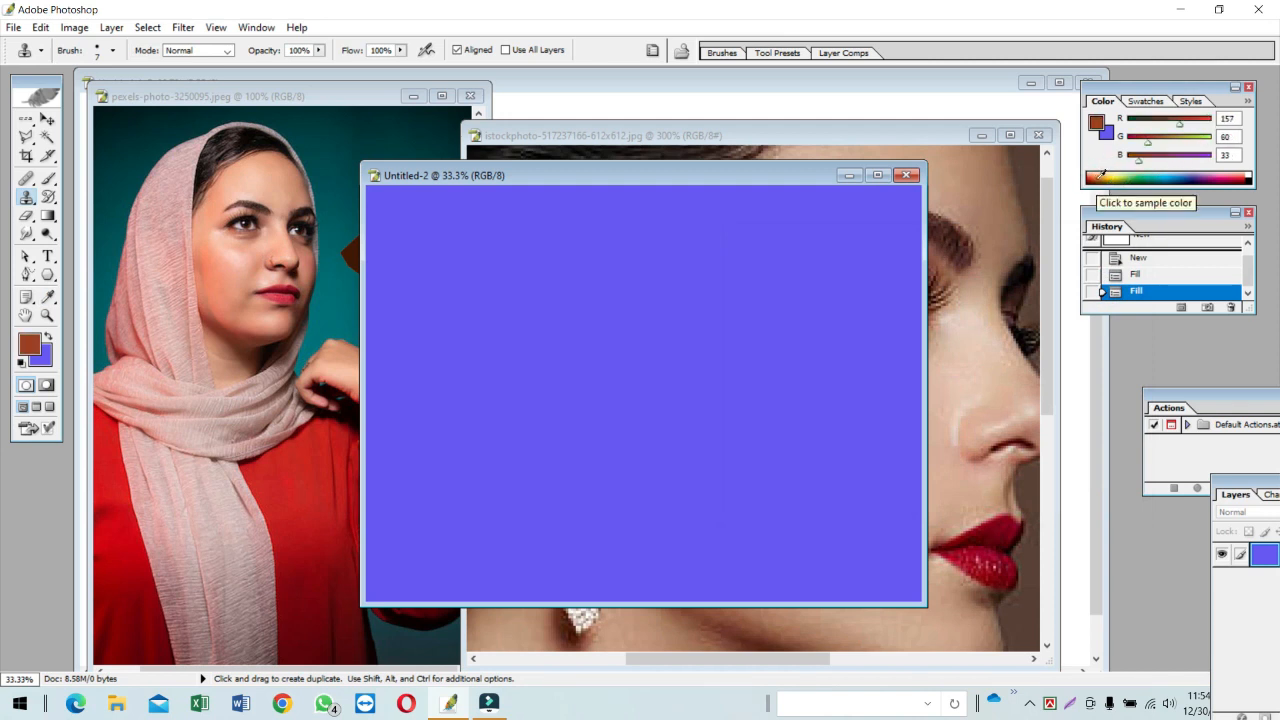
{"action": "key", "text": "alt+BackSpace"}
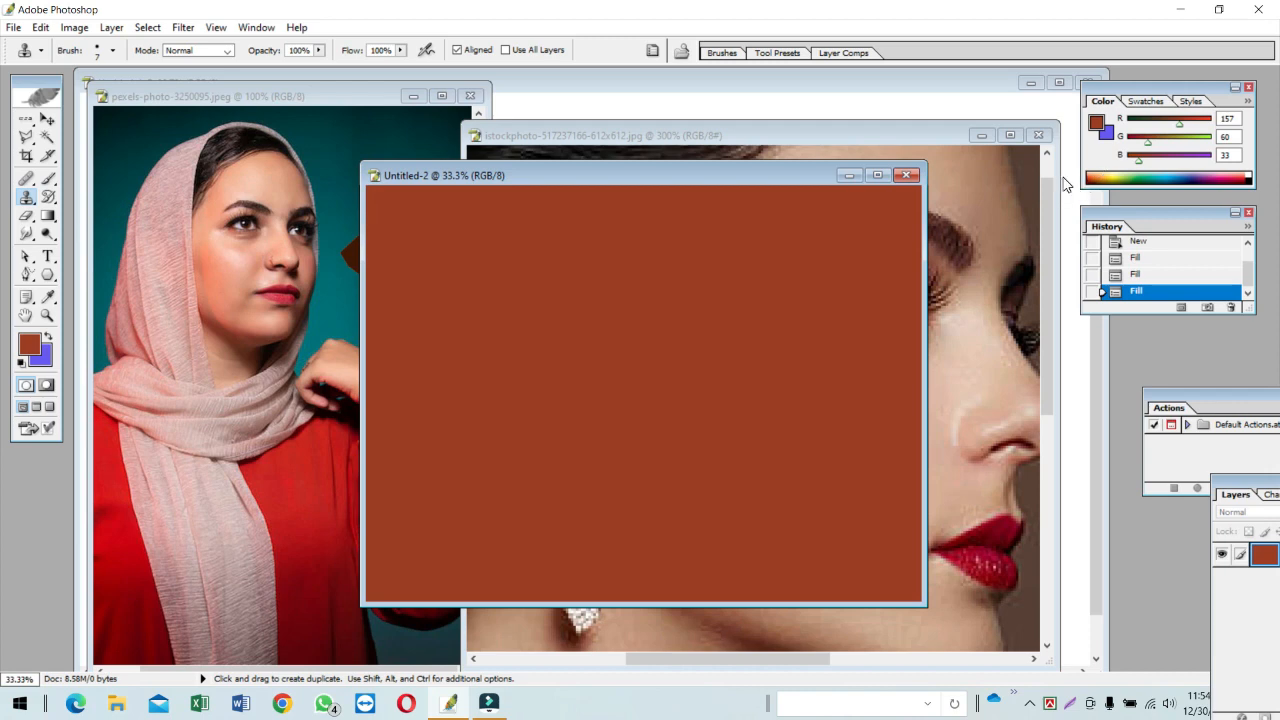
Switch the foreground to cyan and refill the canvas sky blue (RGB 65, 197, 227).
{"action": "left_click_drag", "start_coordinate": [1170, 172], "coordinate": [1167, 172]}
{"action": "key", "text": "alt+BackSpace"}
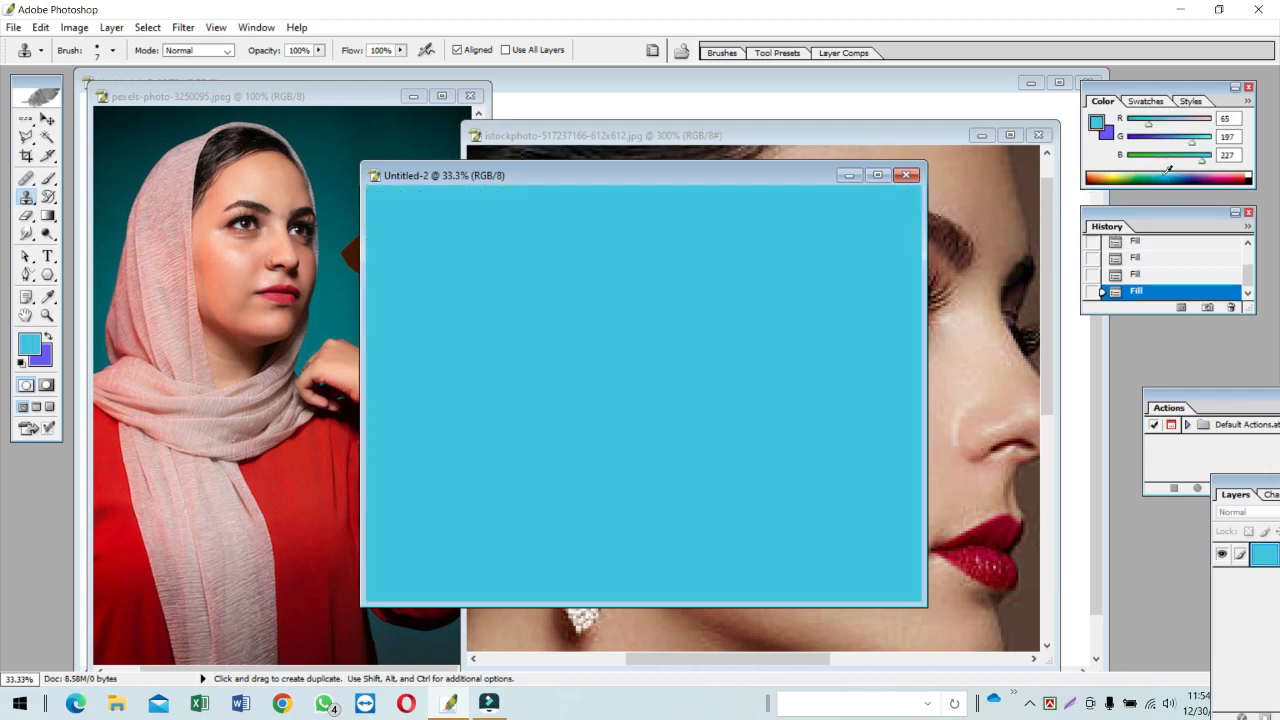
{"action": "left_click", "coordinate": [1250, 178]}
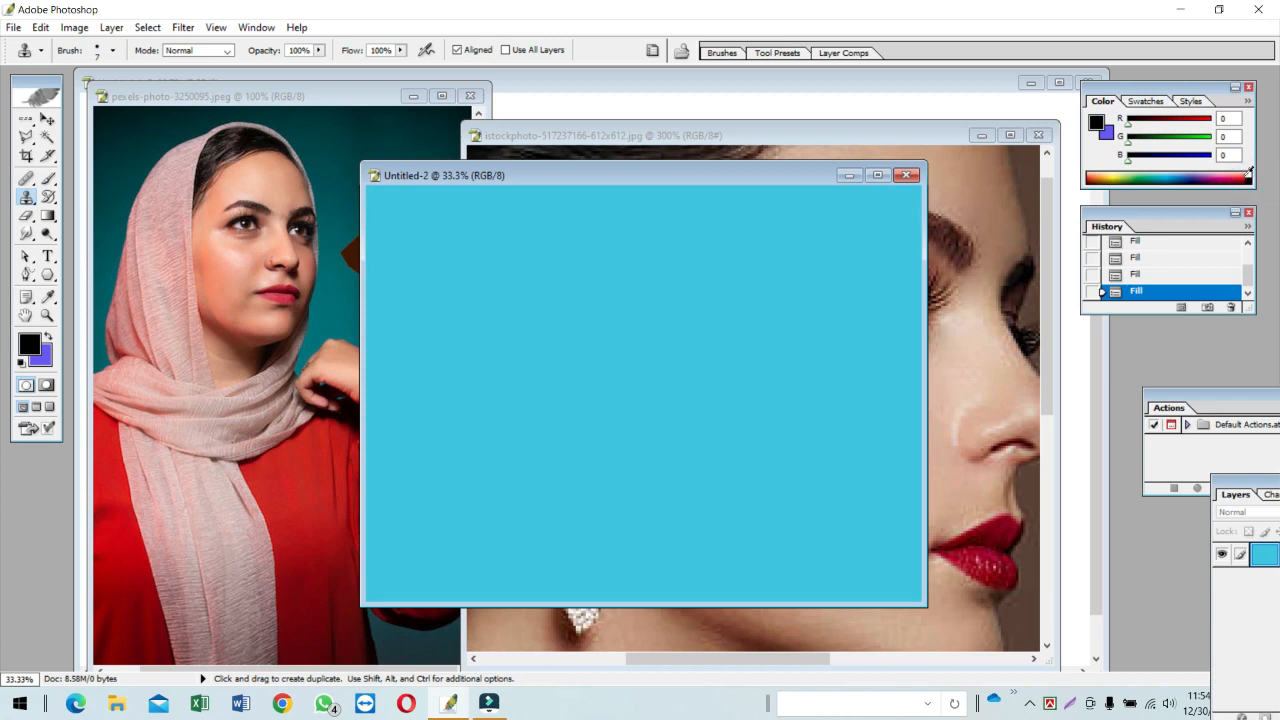
Fill the canvas black, then pick a new blue background colour in the colour picker.
{"action": "key", "text": "alt+BackSpace"}
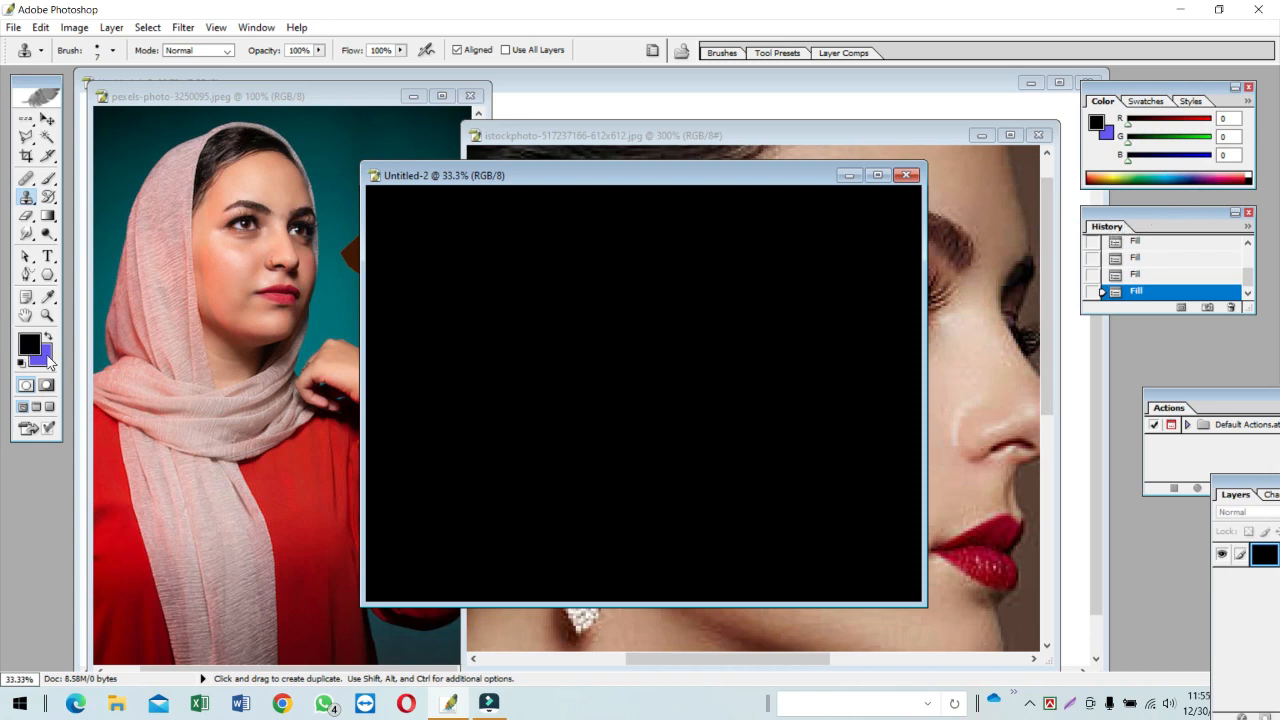
{"action": "left_click", "coordinate": [1108, 134]}
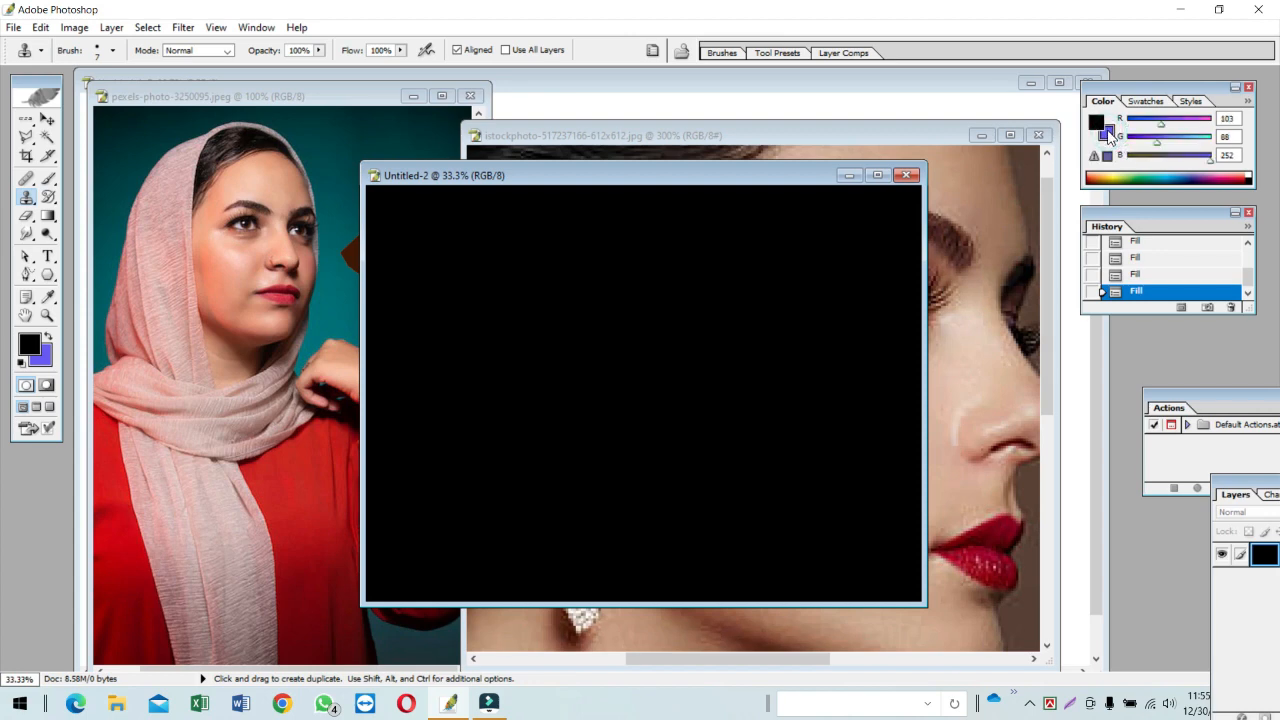
{"action": "mouse_move", "coordinate": [1198, 175]}
{"action": "left_mouse_down"}
{"action": "mouse_move", "coordinate": [1150, 175]}
{"action": "mouse_move", "coordinate": [1179, 174]}
{"action": "left_mouse_up"}
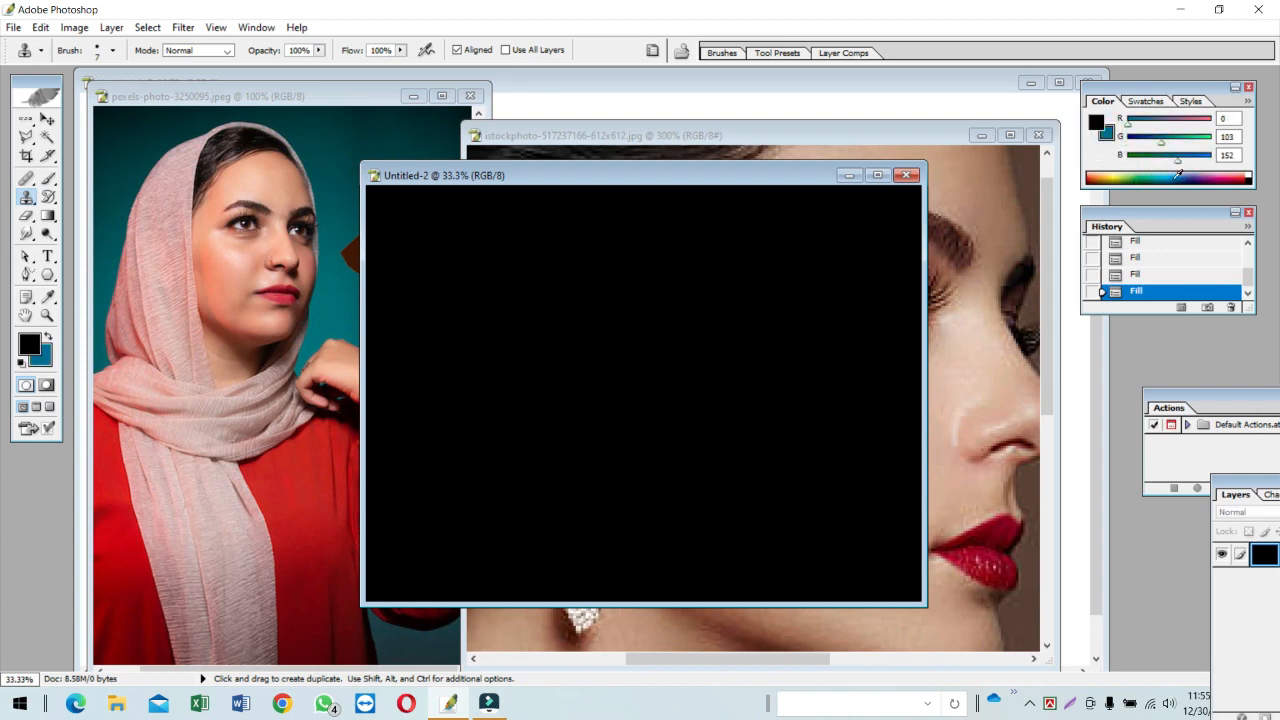
{"action": "left_click", "coordinate": [42, 364]}
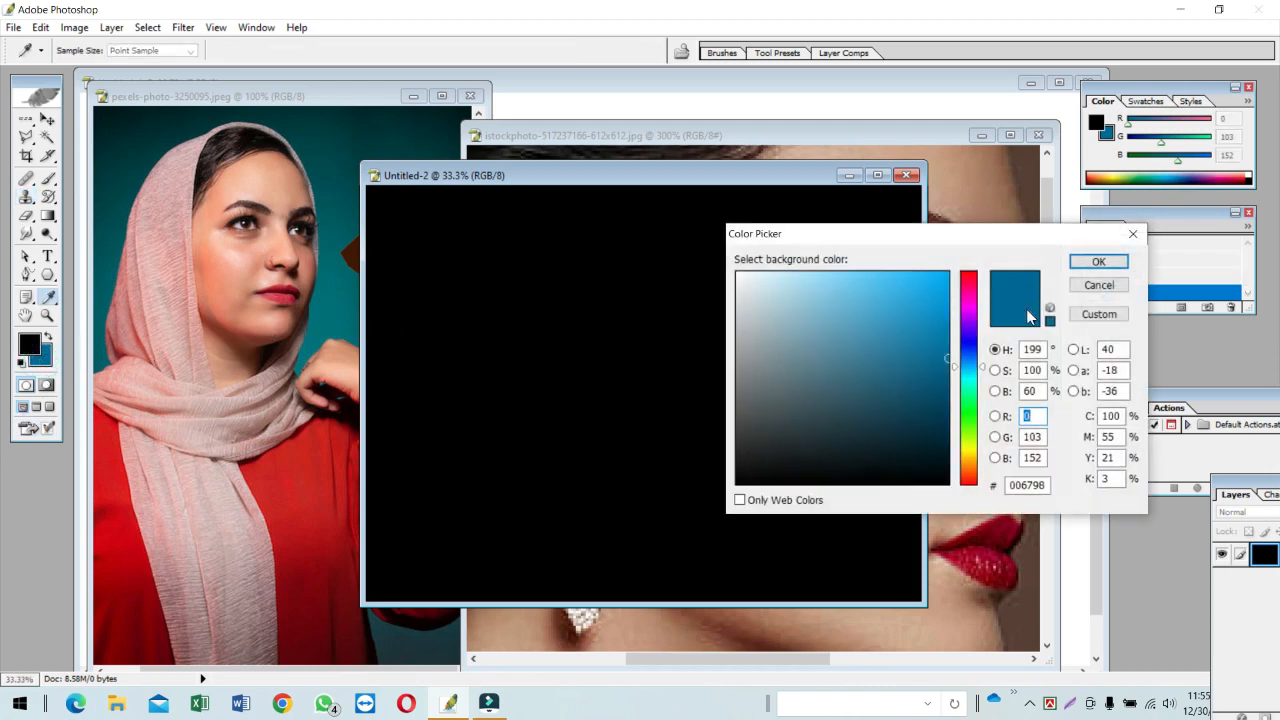
{"action": "left_click", "coordinate": [1099, 287]}
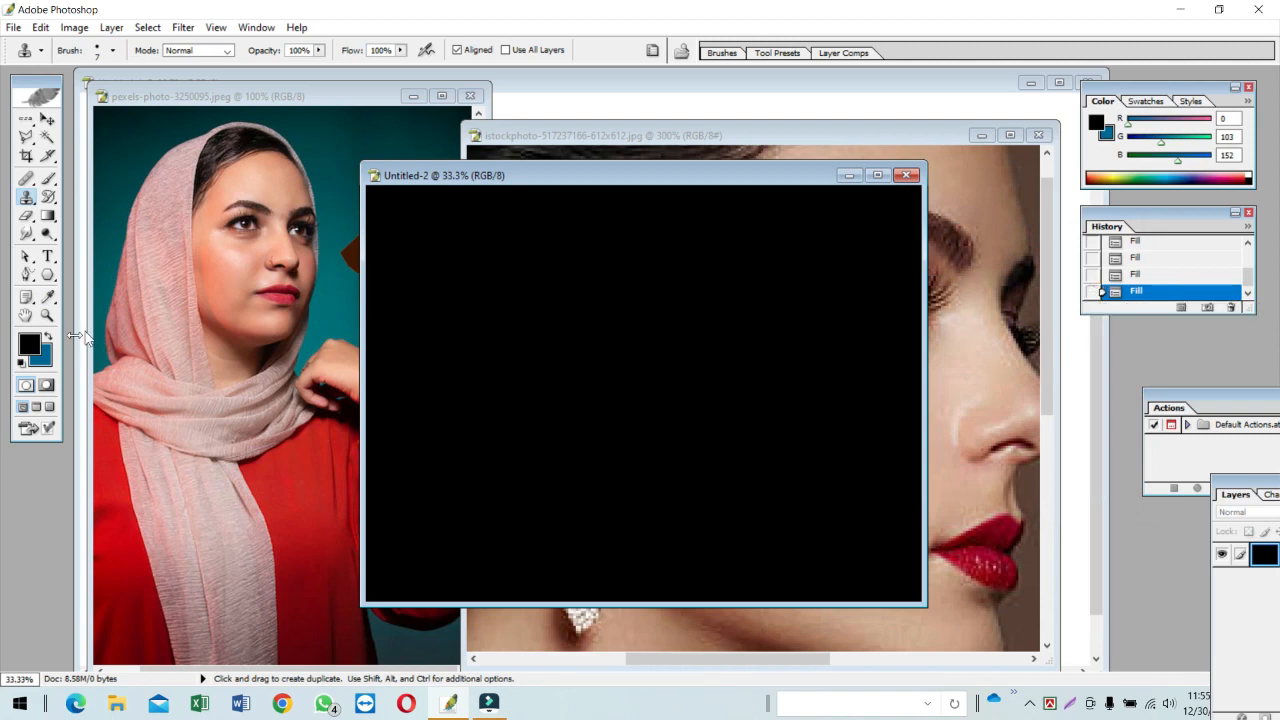
{"action": "left_click", "coordinate": [42, 356]}
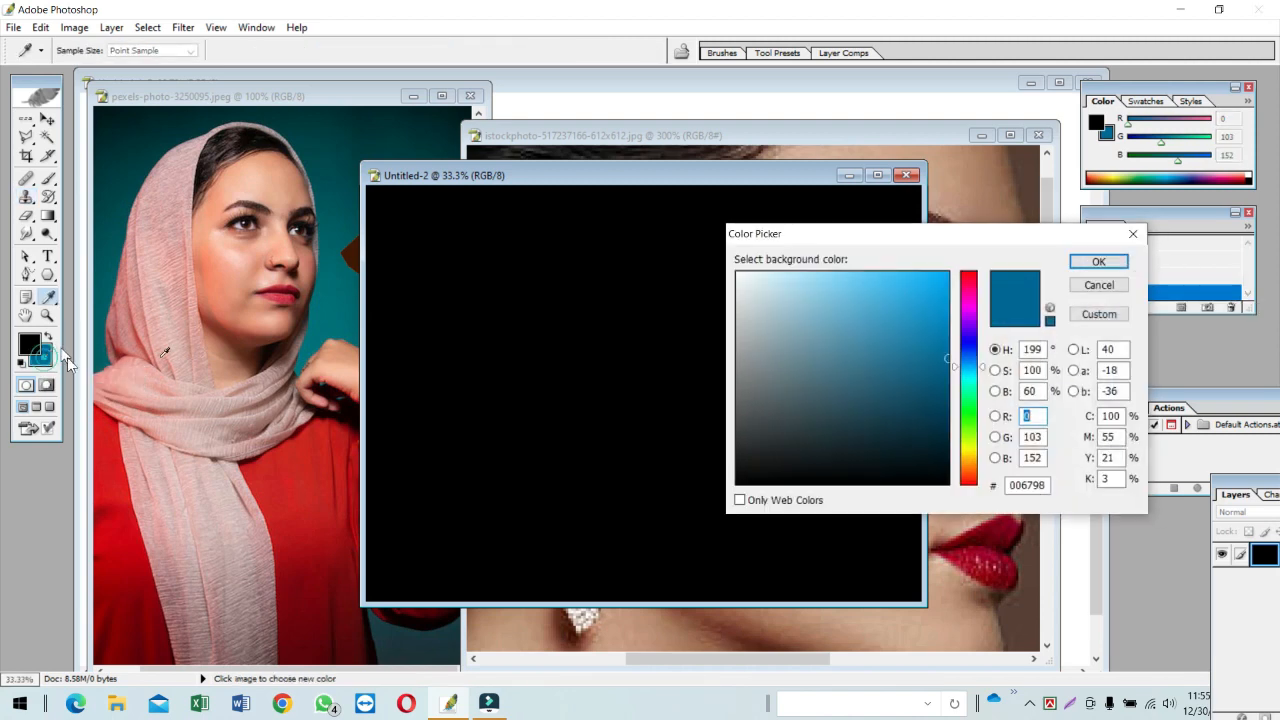
{"action": "left_click", "coordinate": [895, 363]}
{"action": "left_click", "coordinate": [1097, 262]}
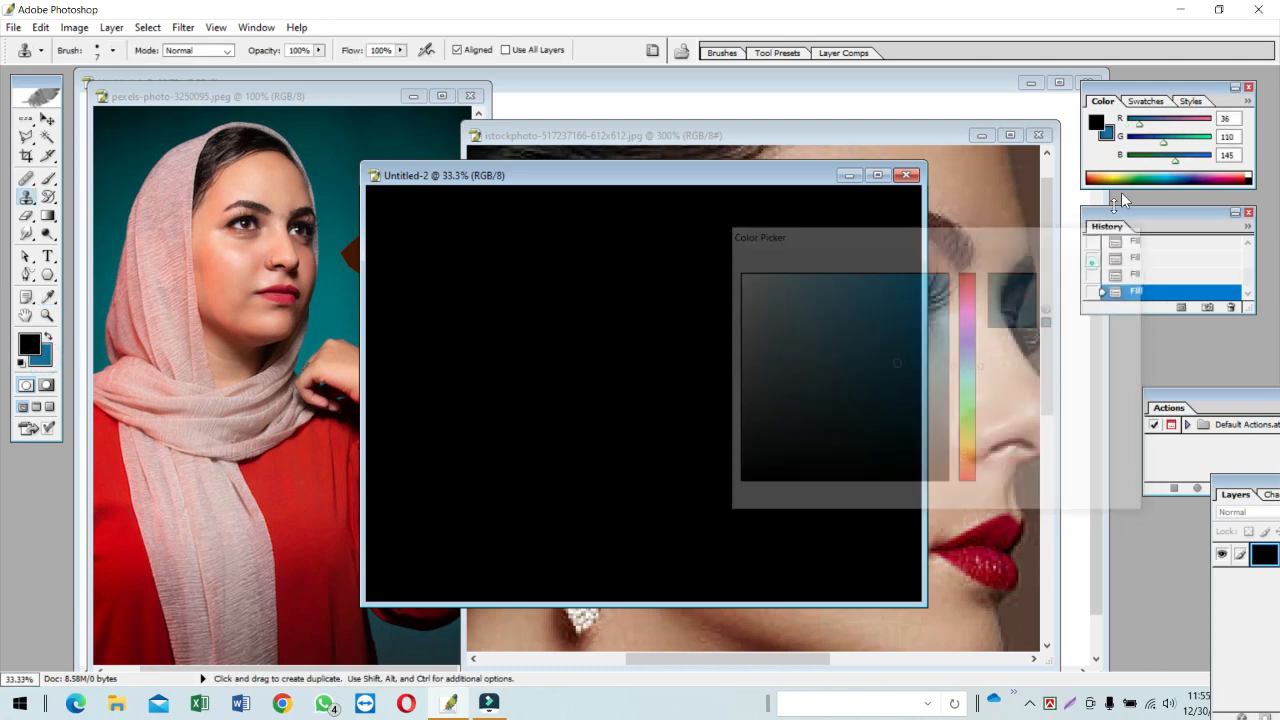
Set the background colour to olive green and fill the canvas with it.
{"action": "left_click", "coordinate": [1130, 176]}
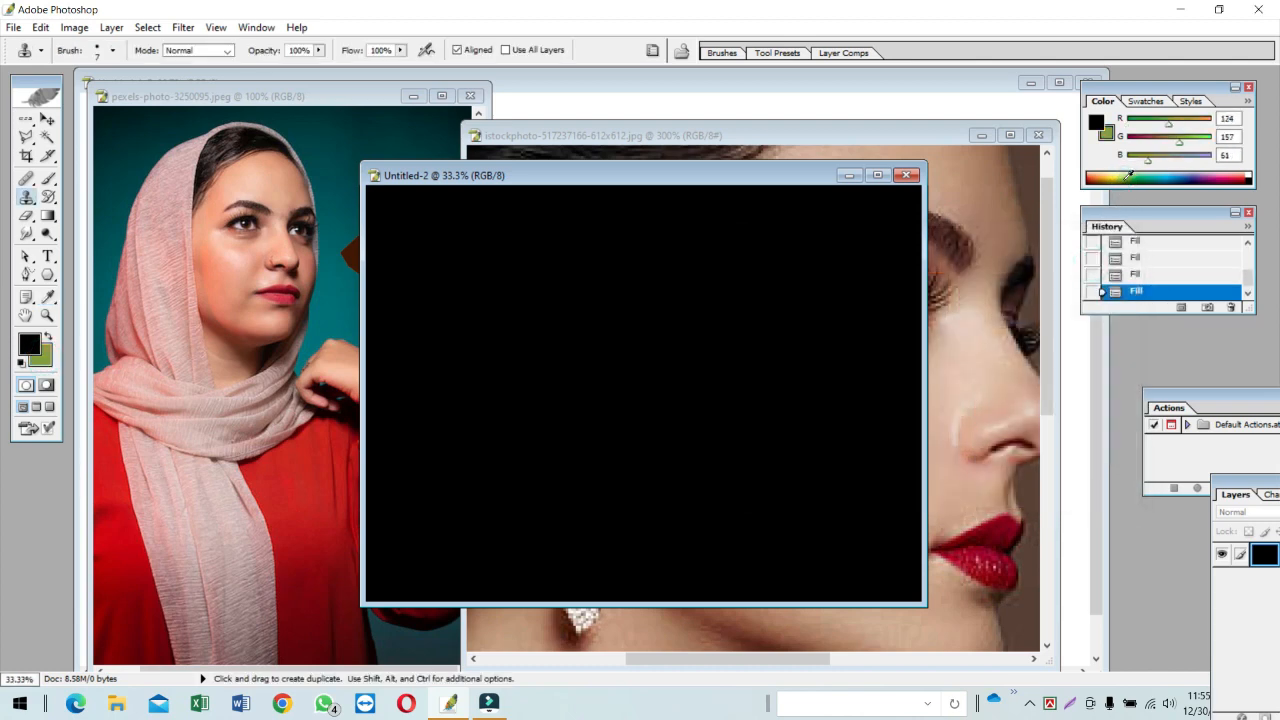
{"action": "key", "text": "ctrl+BackSpace"}
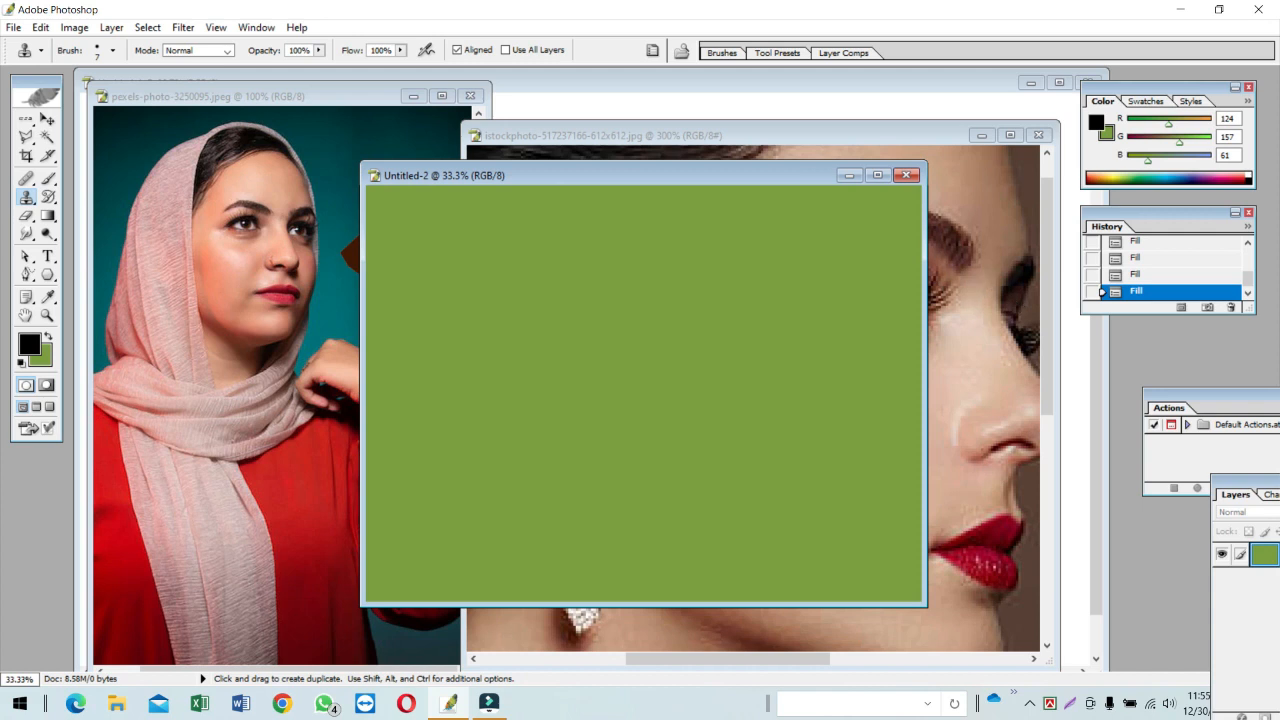
{"action": "left_click", "coordinate": [489, 702]}
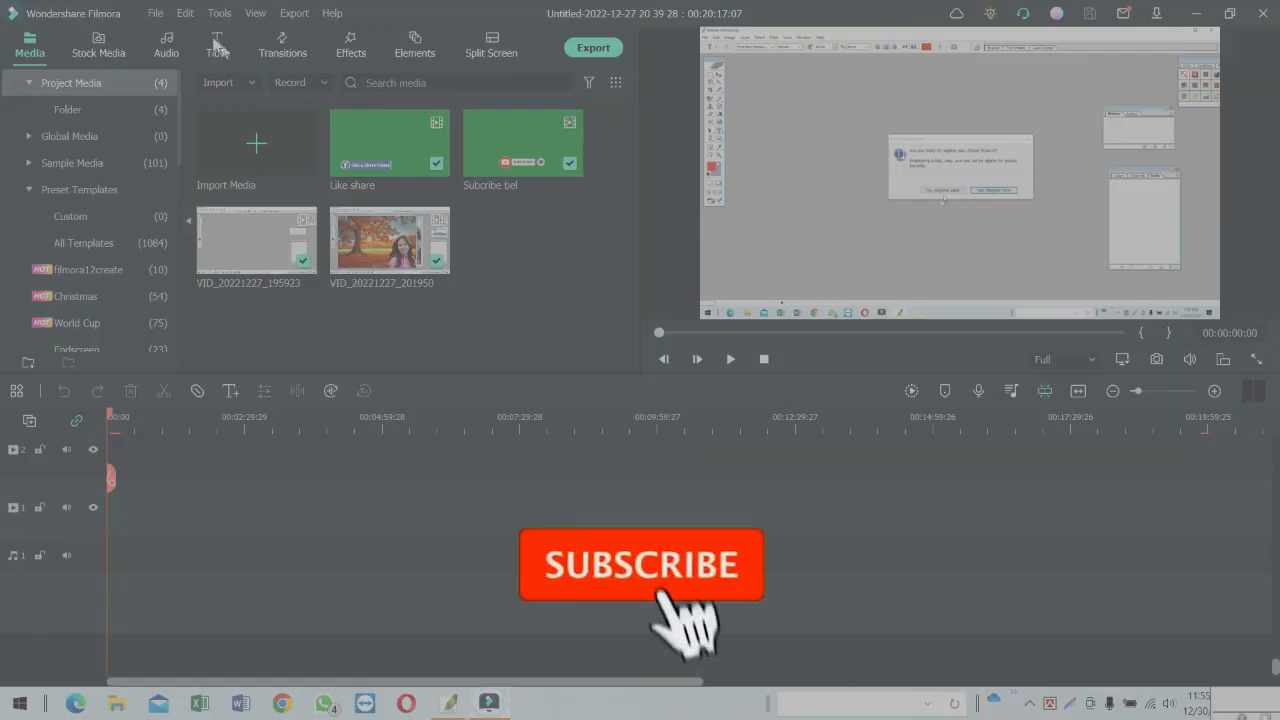
Launch Filmora's Record PC Screen recorder from File > Record Media.
{"action": "left_click", "coordinate": [157, 13]}
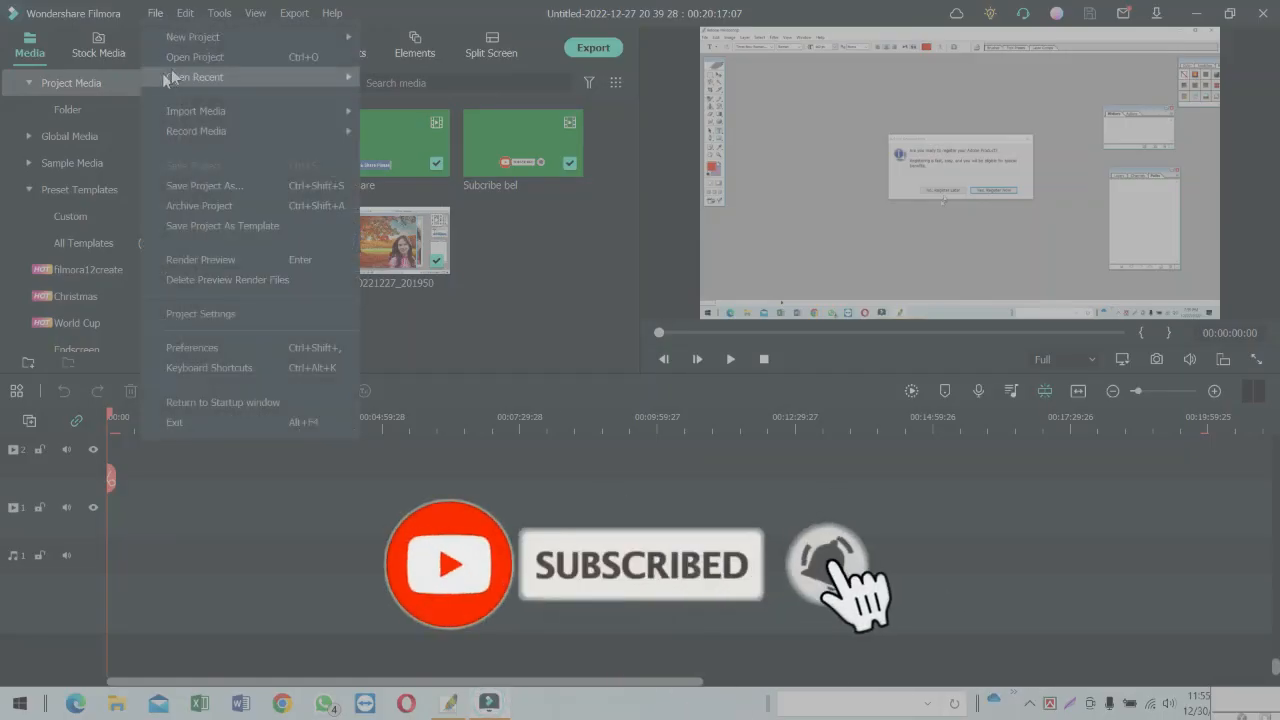
{"action": "mouse_move", "coordinate": [207, 136]}
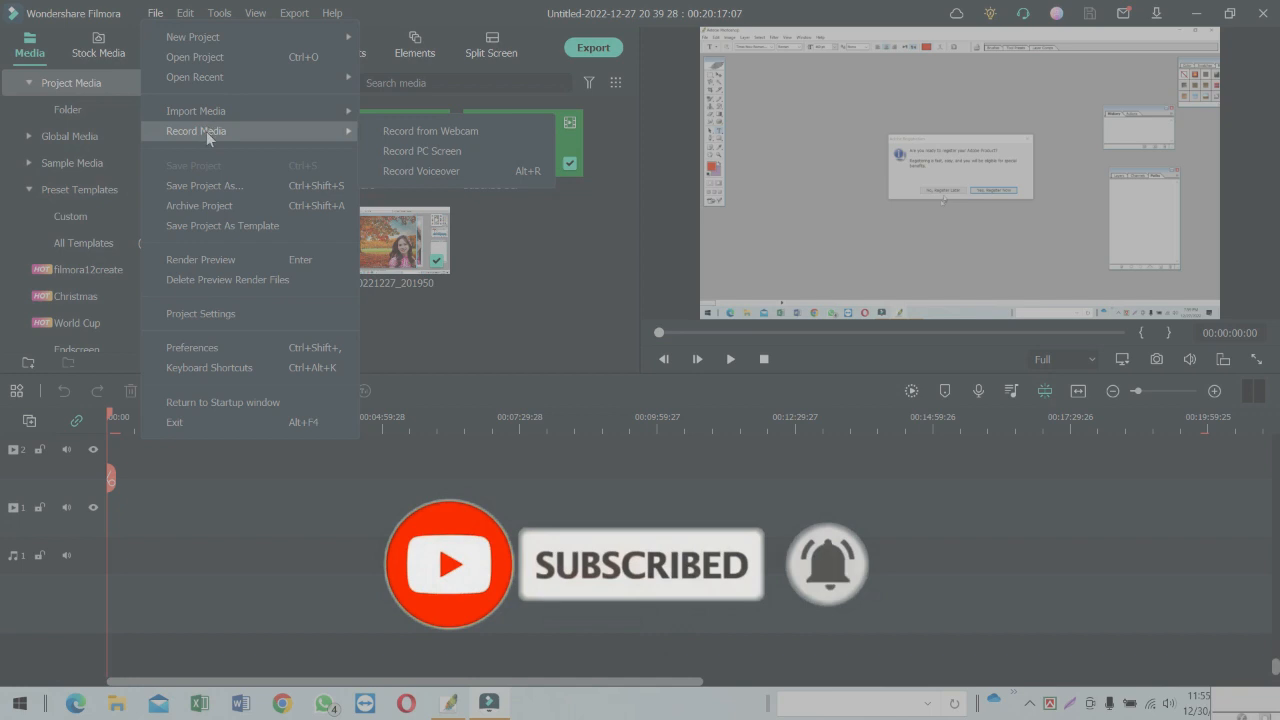
{"action": "left_click", "coordinate": [412, 153]}
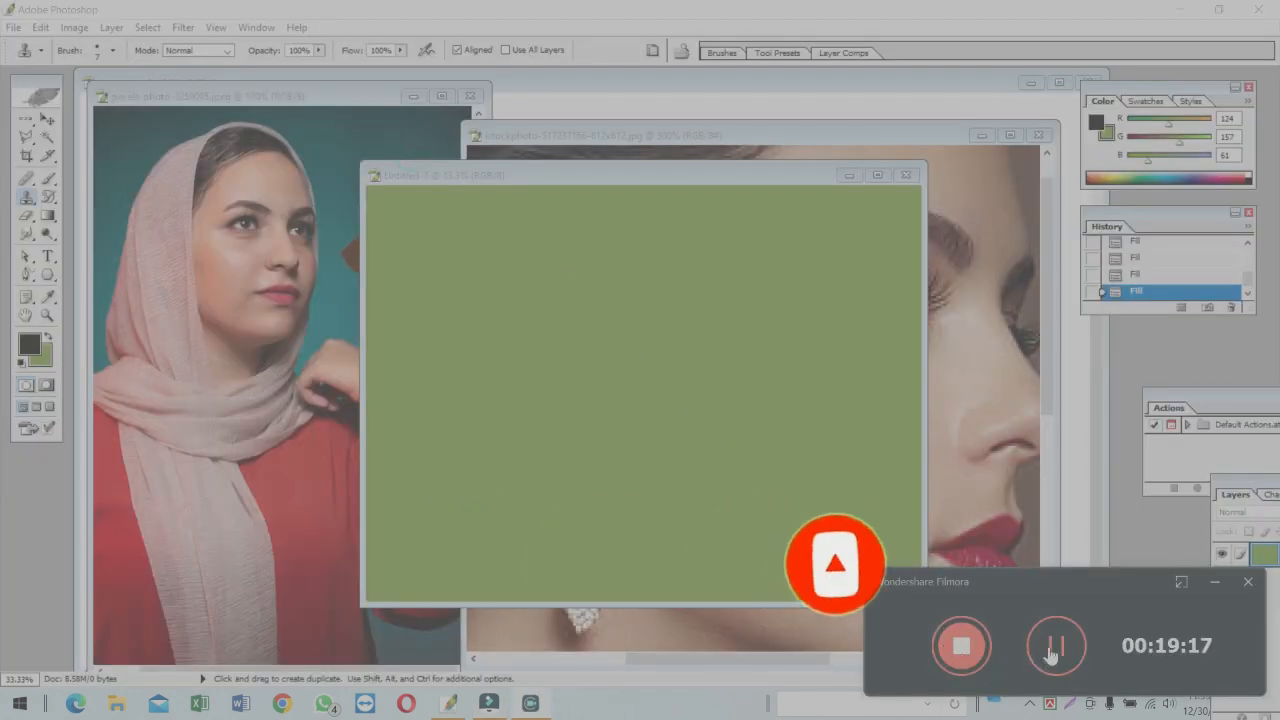